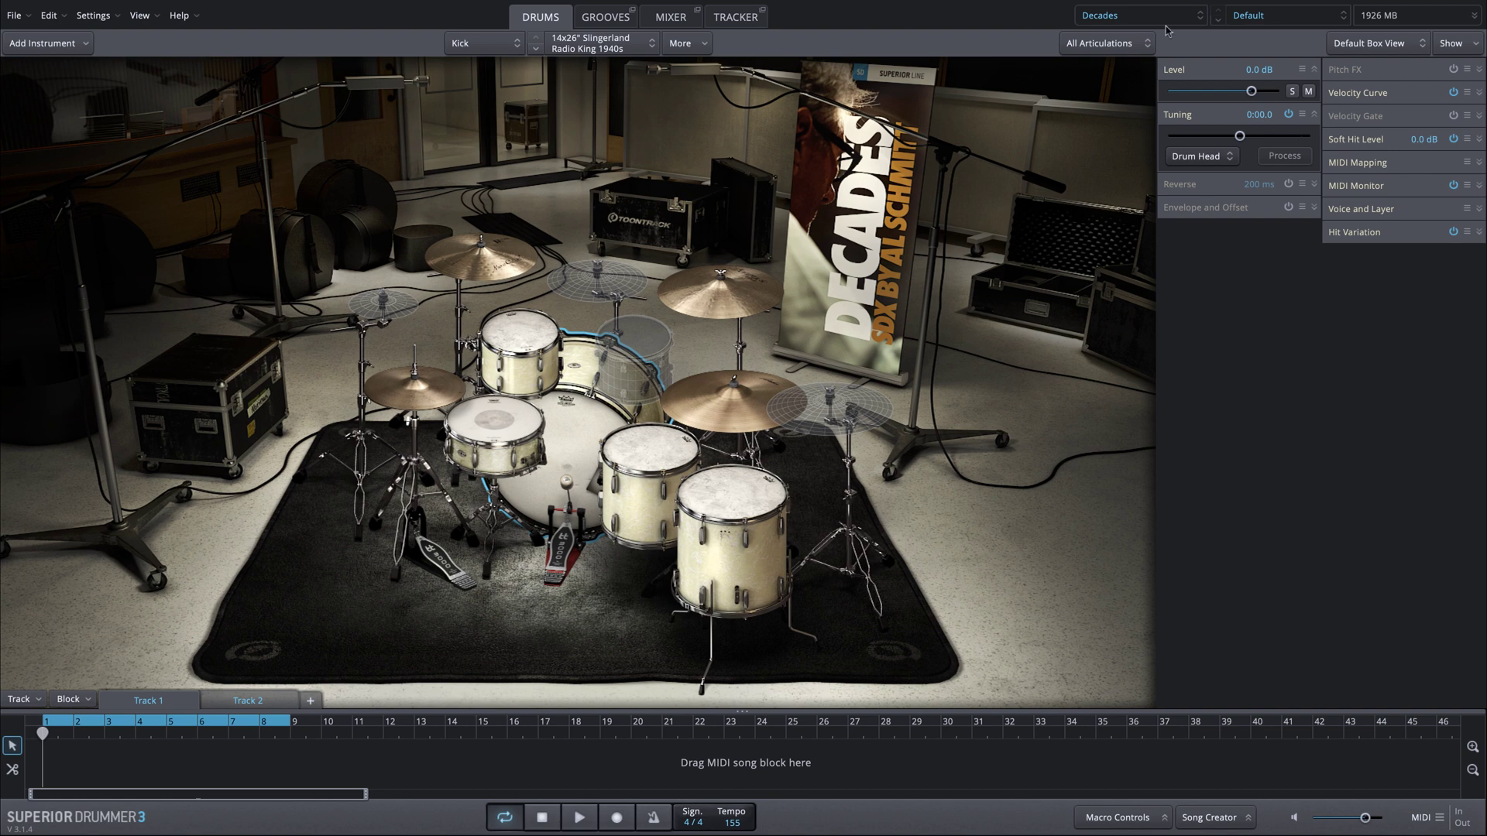
# Step: Drag SD Backbeats 01 from the groove library onto Track 1 at bar 1
pyautogui.hotkey('ctrl', '2')
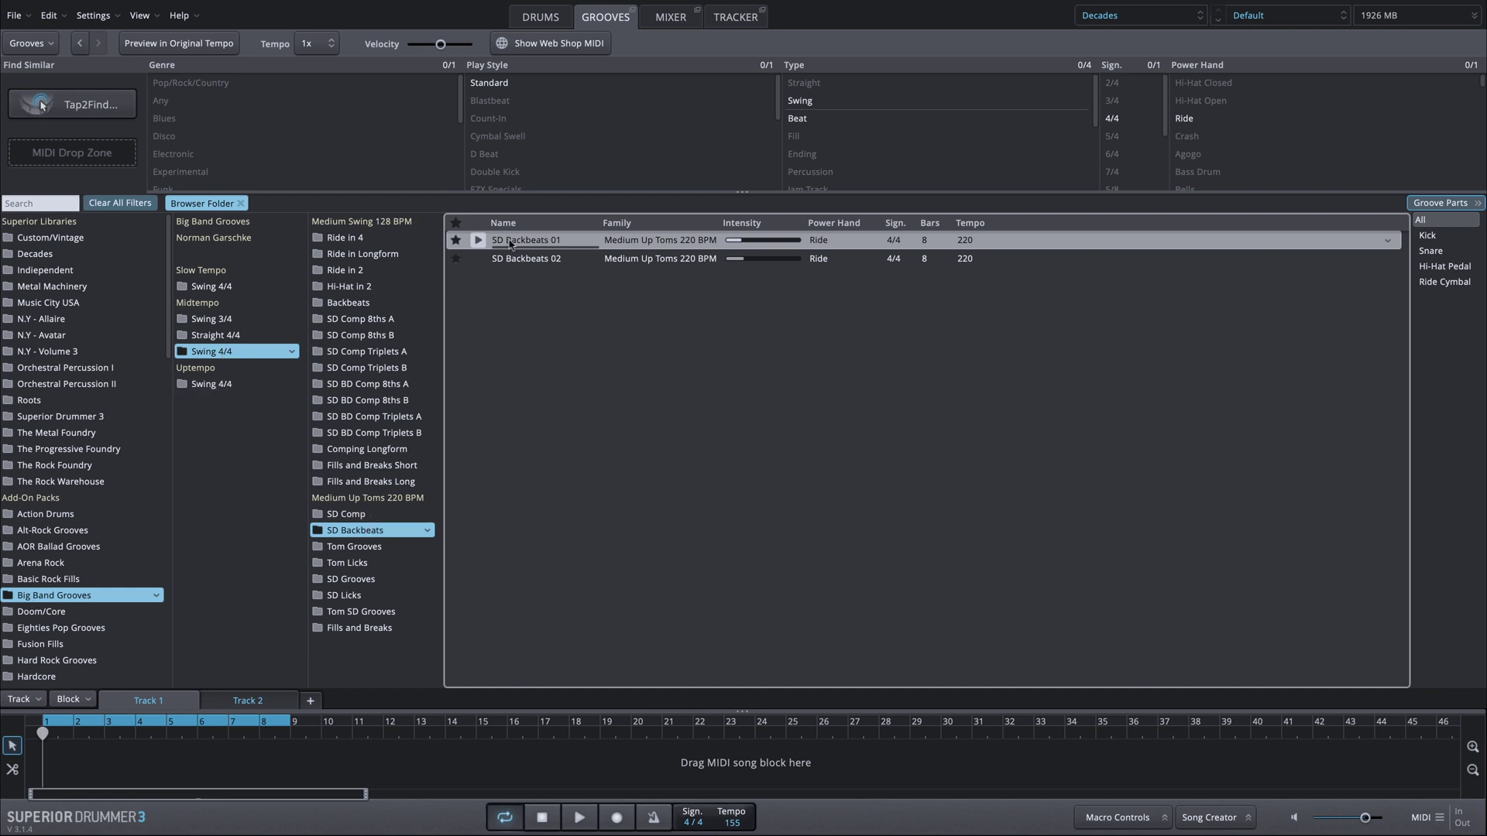
pyautogui.moveTo(510, 243); pyautogui.dragTo(46, 755)
# Step: Load the Al Schmitt Broadway Basic kit preset and audition the bar-1 groove
pyautogui.click(1292, 17)
pyautogui.moveTo(1279, 87)
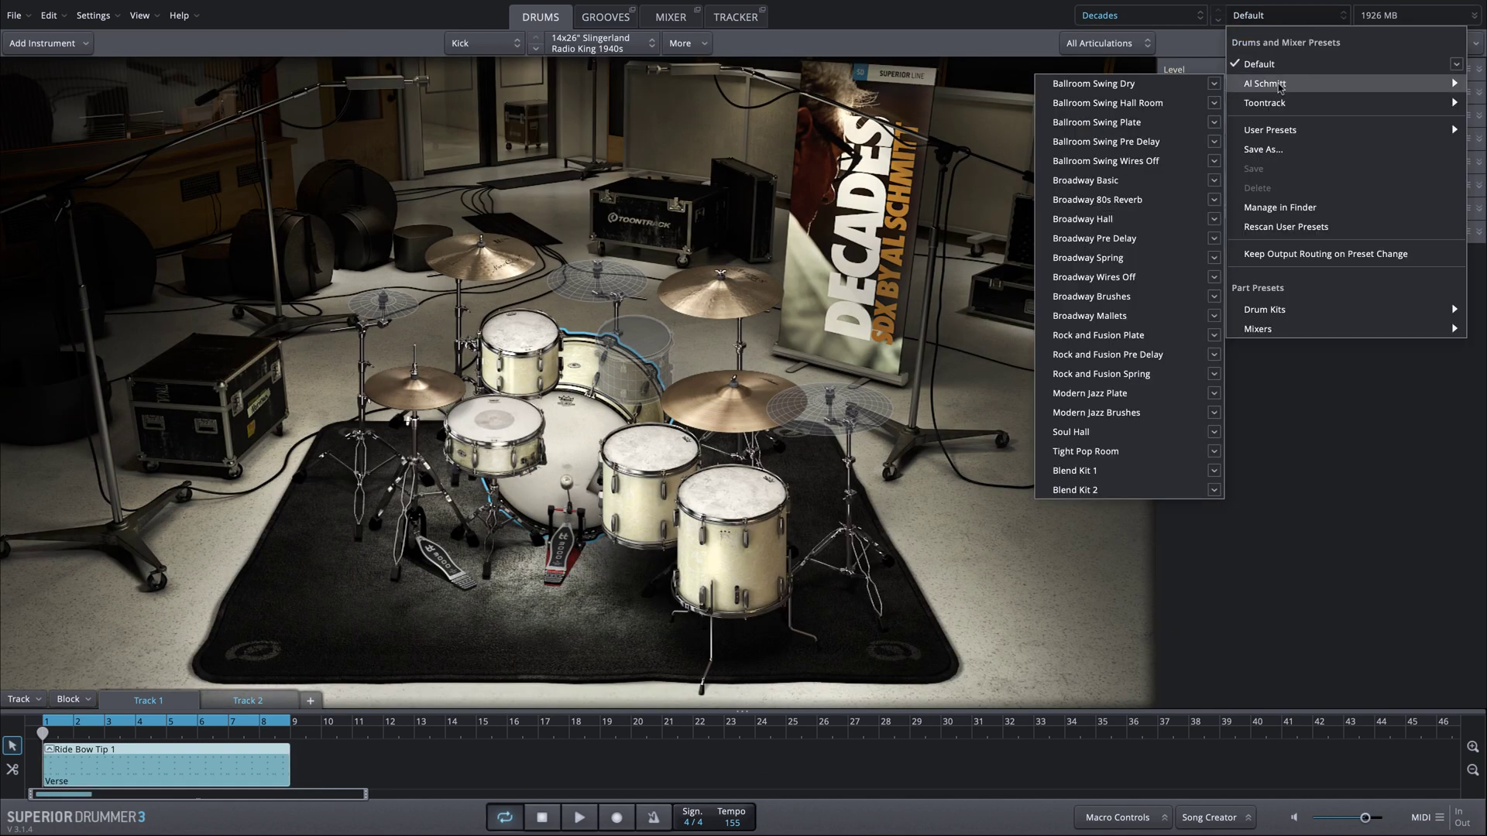
pyautogui.click(1184, 185)
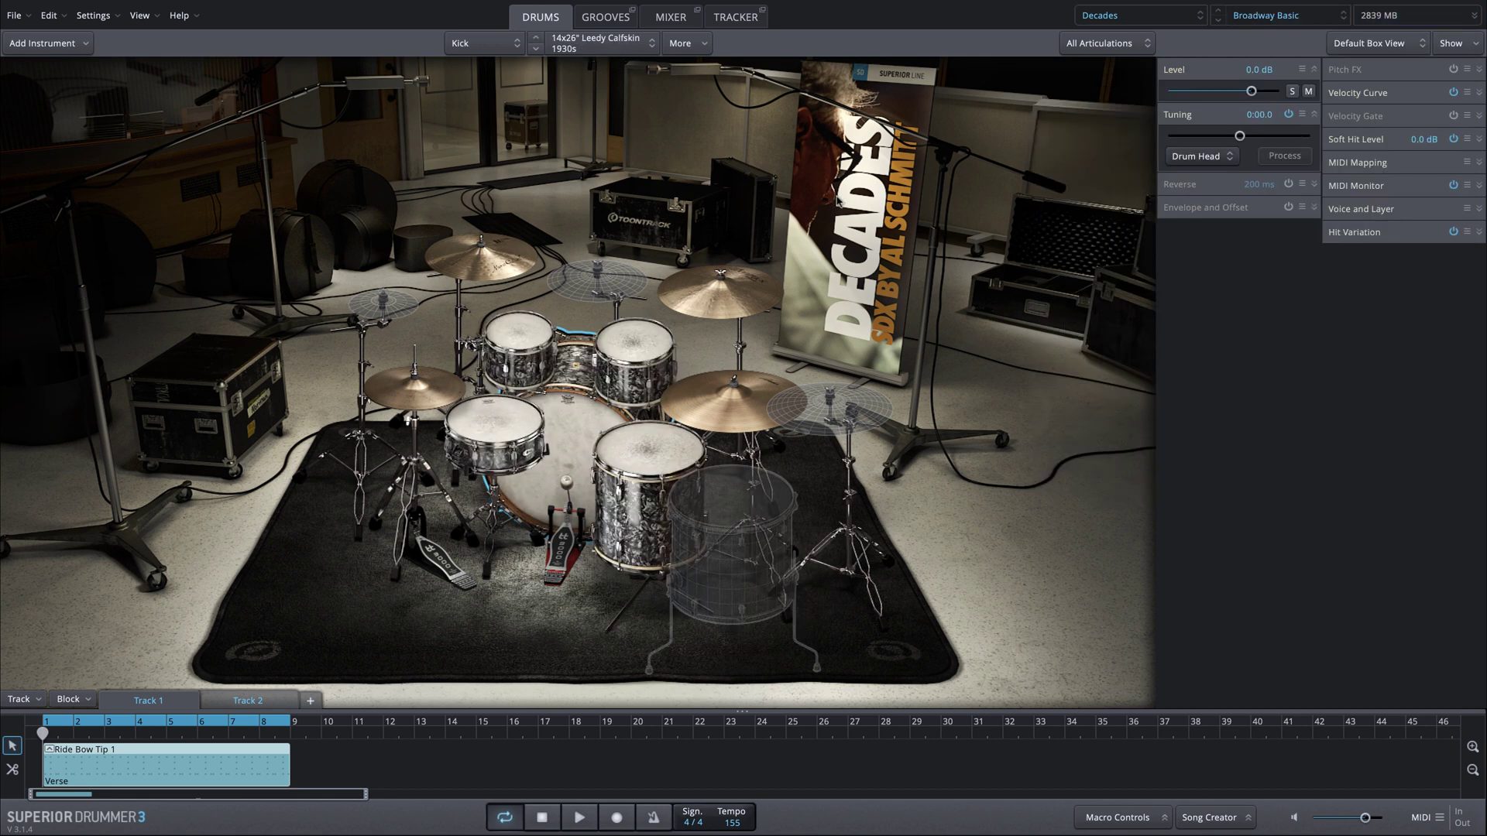
pyautogui.press('space')
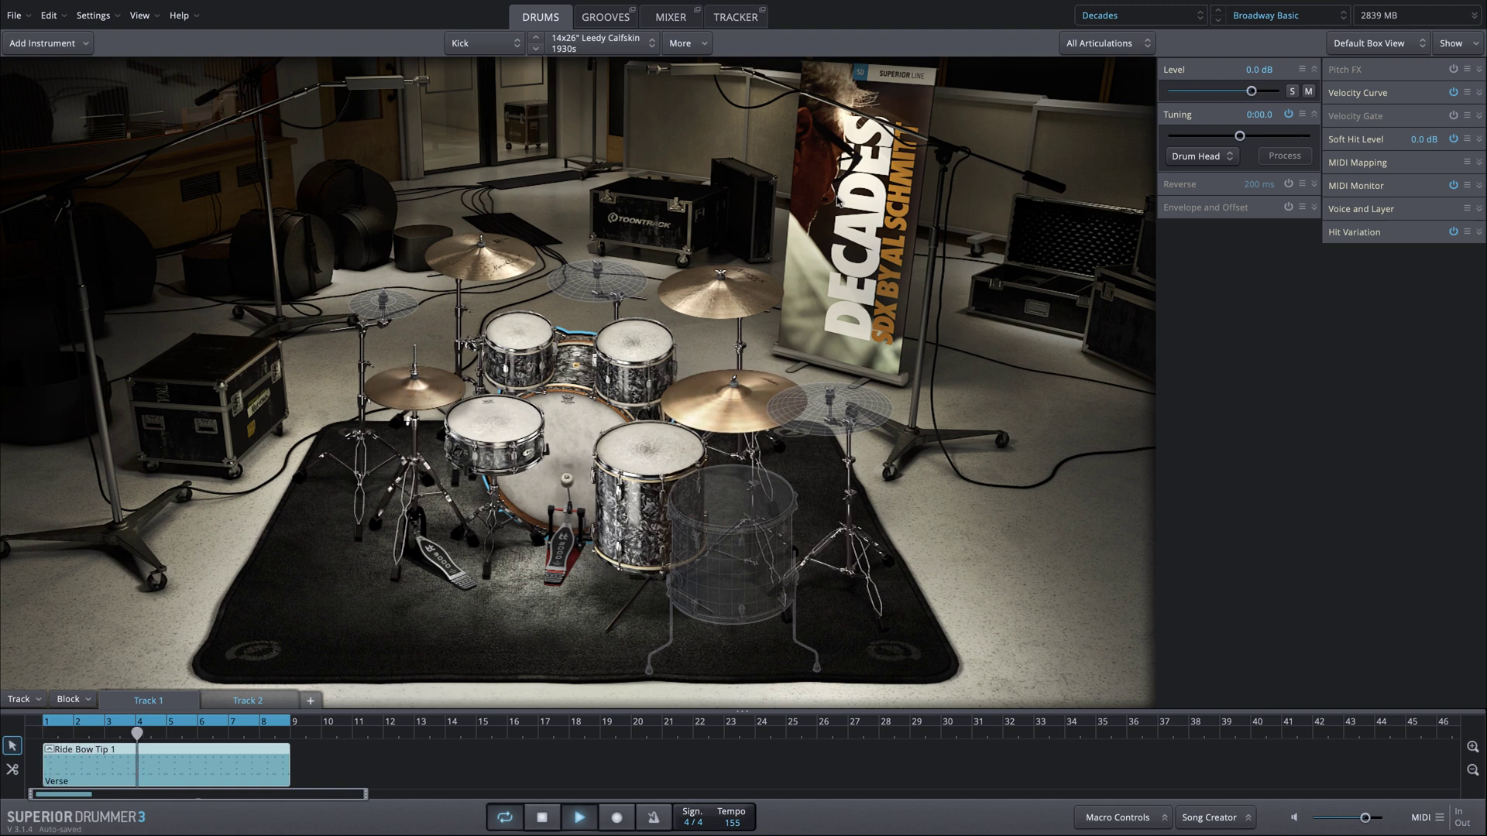
pyautogui.press('space')
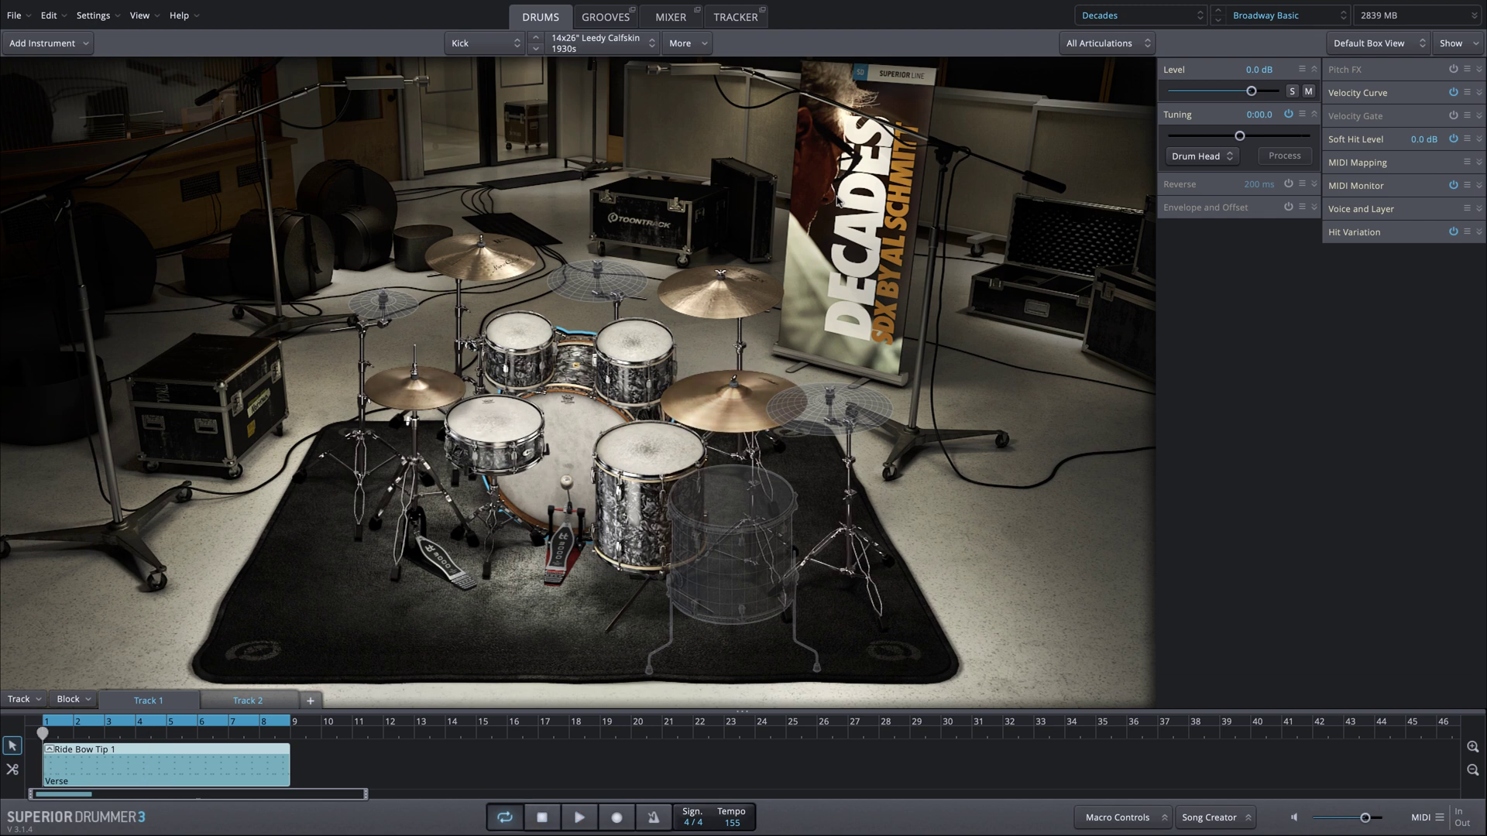
# Step: Open the Track 1 groove block in Edit Play Style, showing Power Hand and Opening Hit
pyautogui.rightClick(231, 773)
pyautogui.moveTo(310, 758)
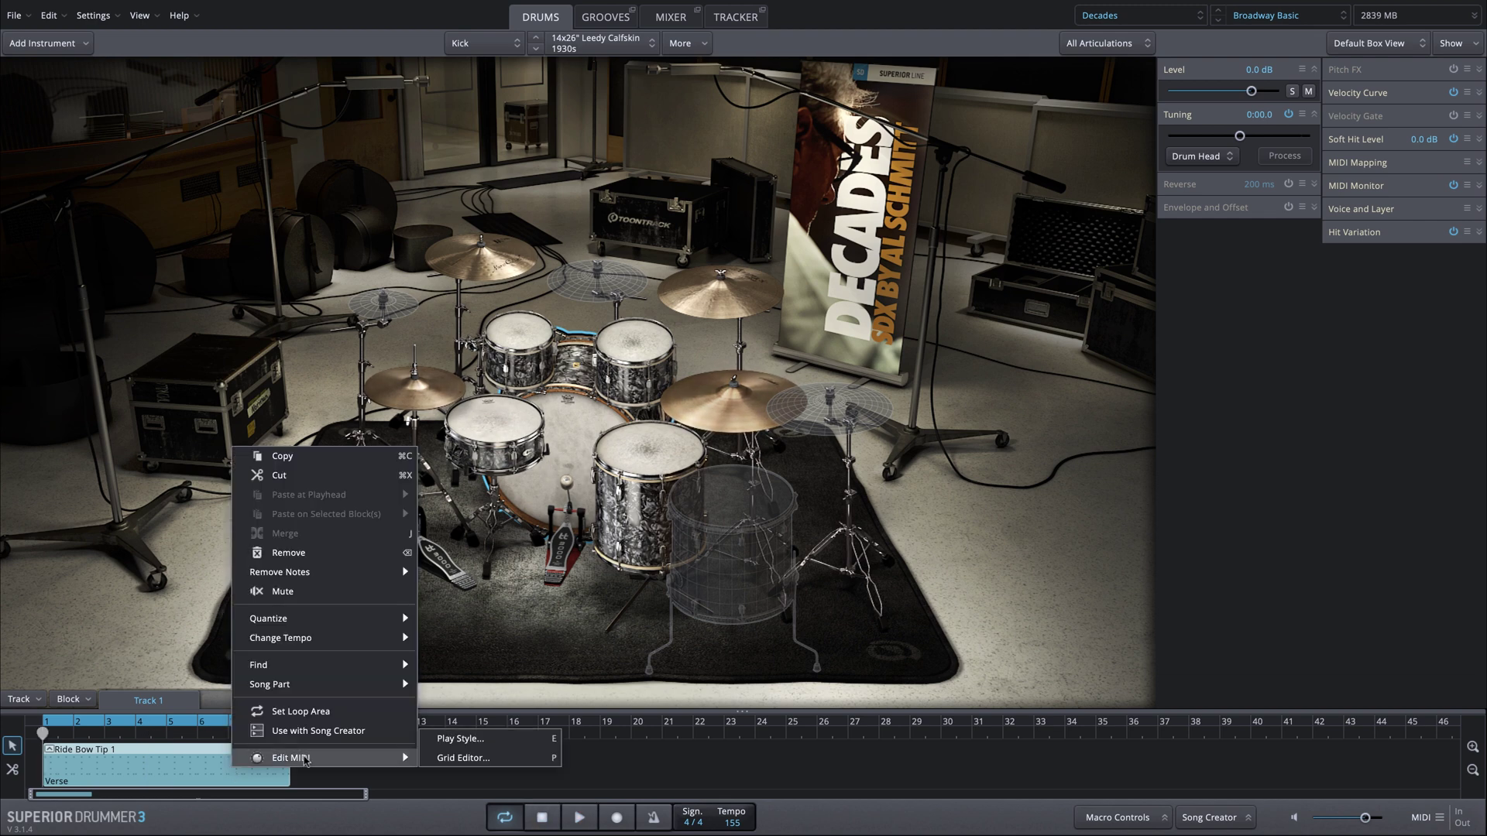
pyautogui.click(233, 768)
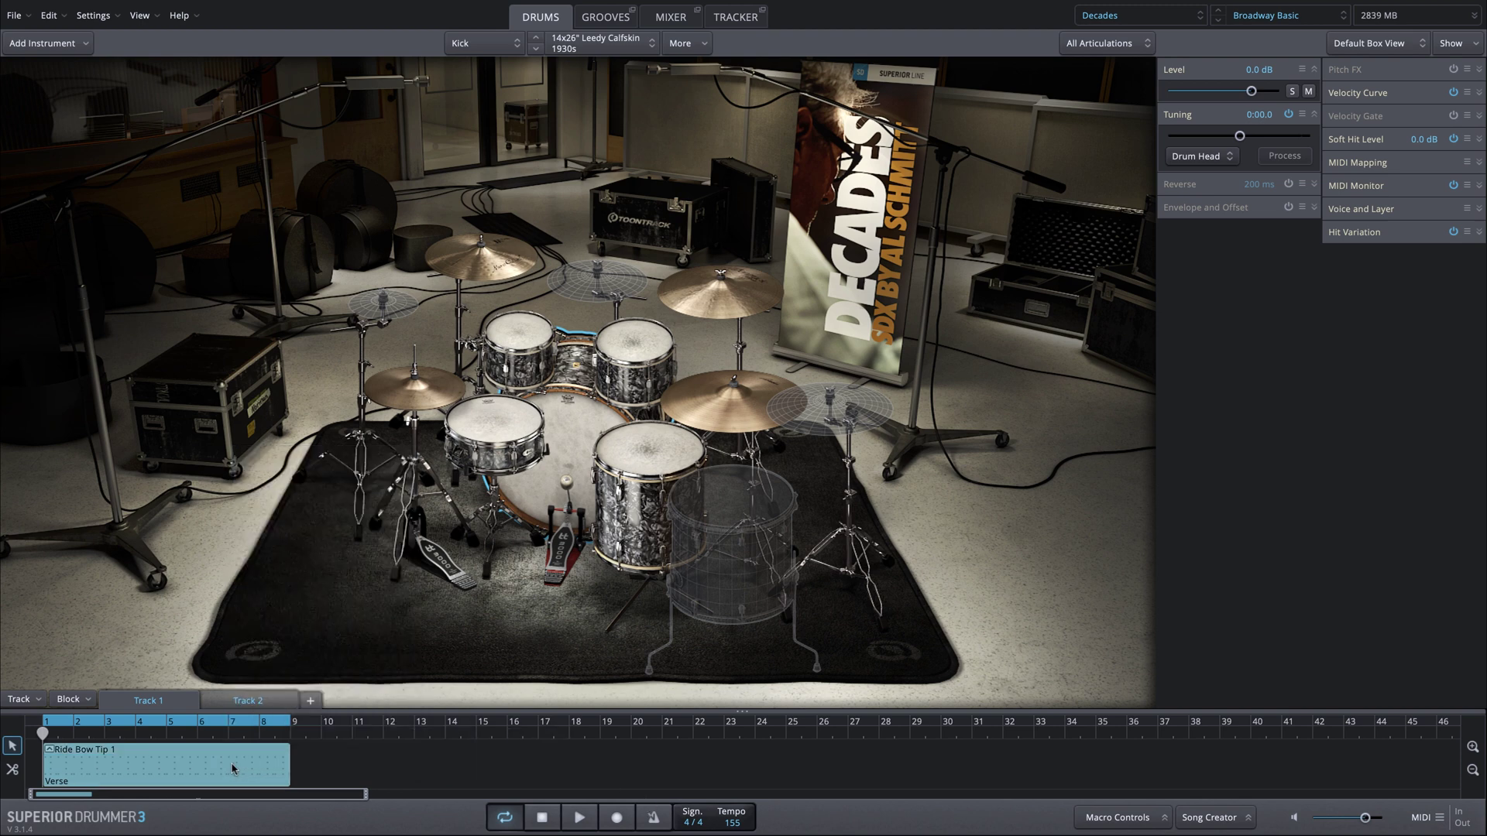
pyautogui.click(234, 770)
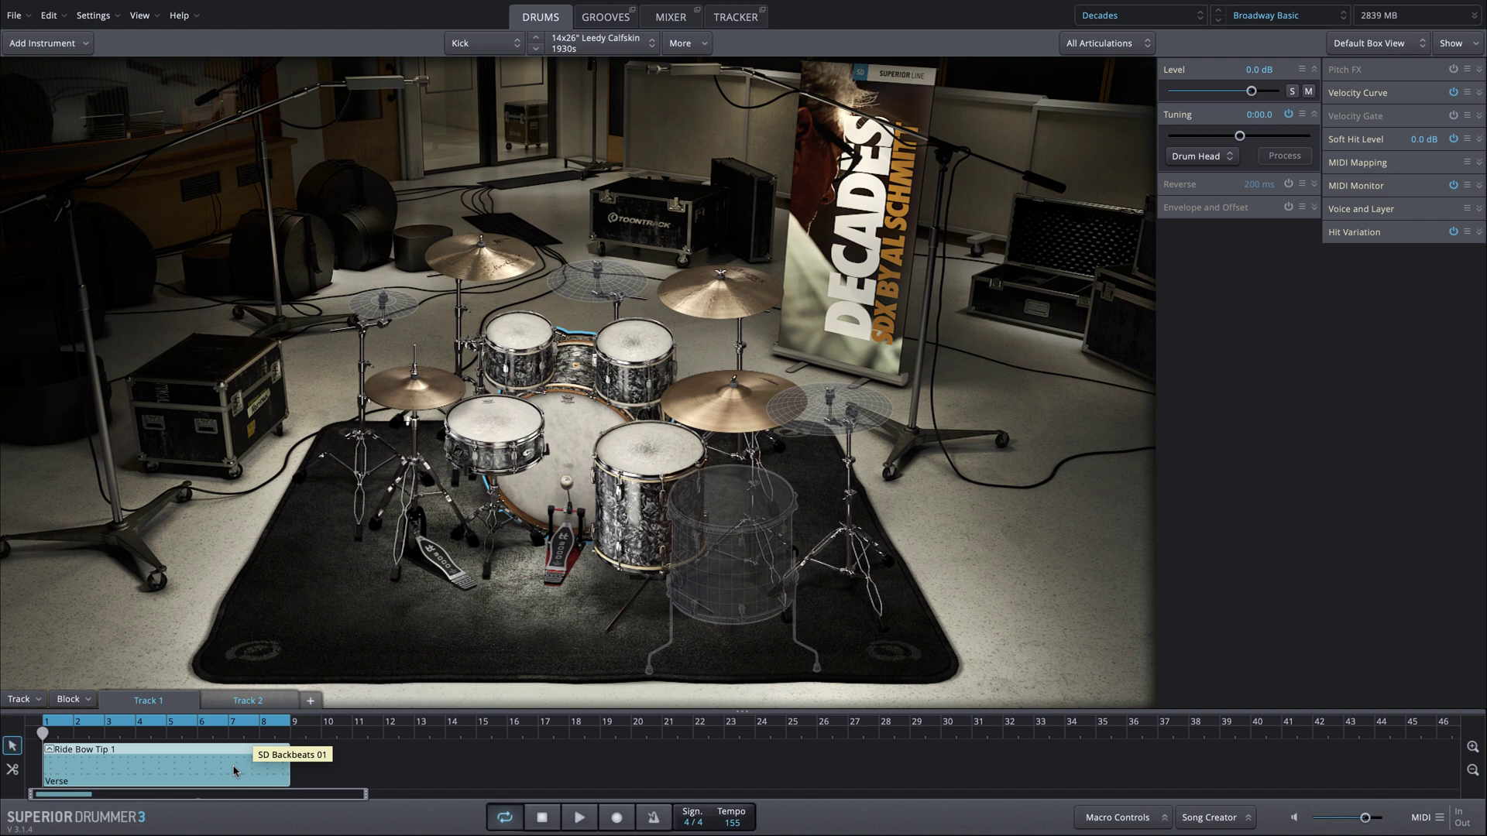
pyautogui.doubleClick(234, 771)
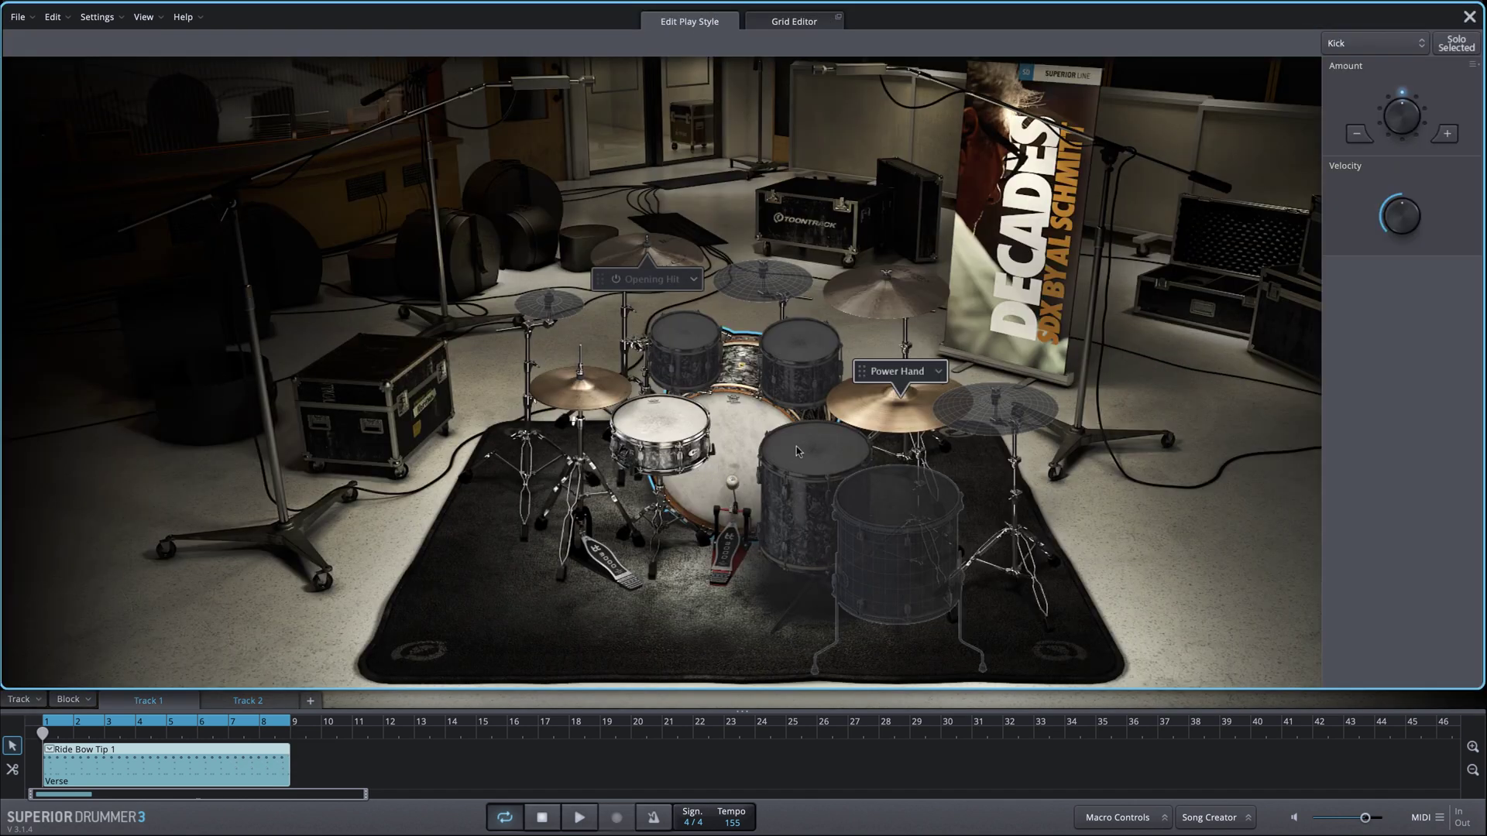
# Step: Select the snare and show its articulation list, from Original Play to Accent Short Drag
pyautogui.click(660, 427)
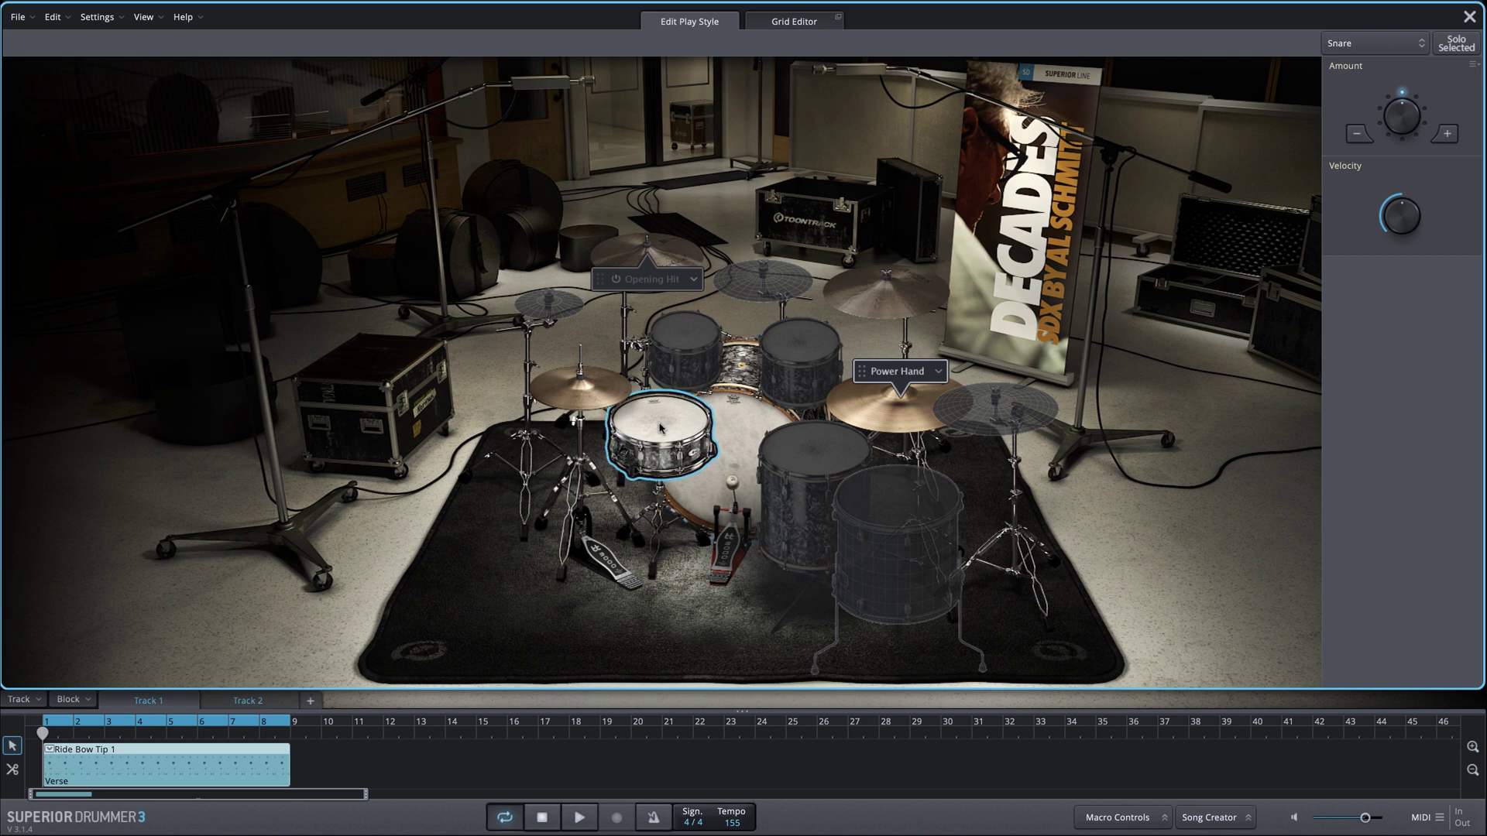
pyautogui.rightClick(660, 427)
pyautogui.moveTo(728, 540)
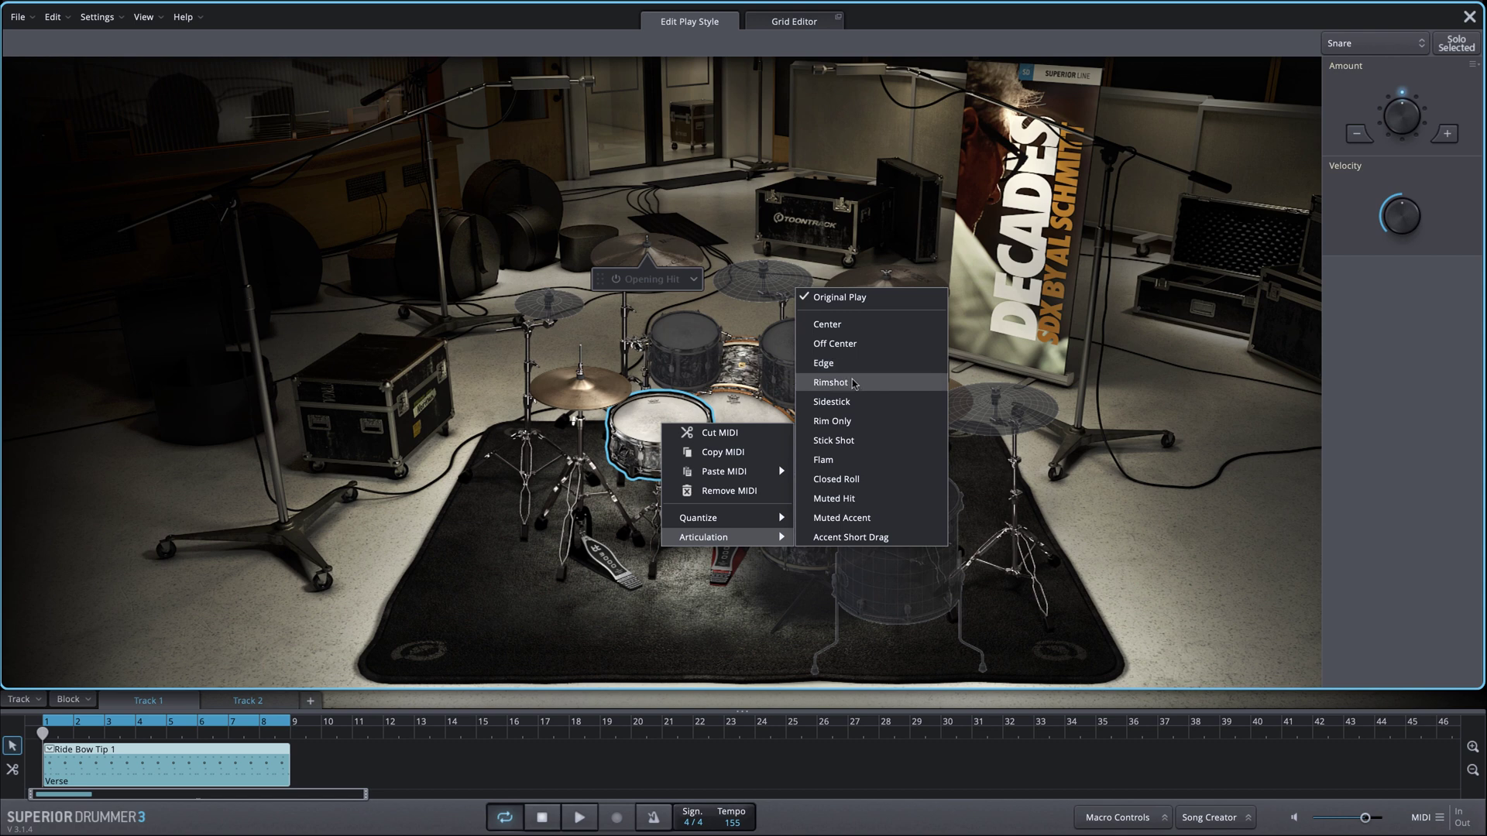
# Step: Try the snare on Rimshot, Off Center, Edge and another articulation while the groove plays
pyautogui.click(853, 383)
pyautogui.press('space')
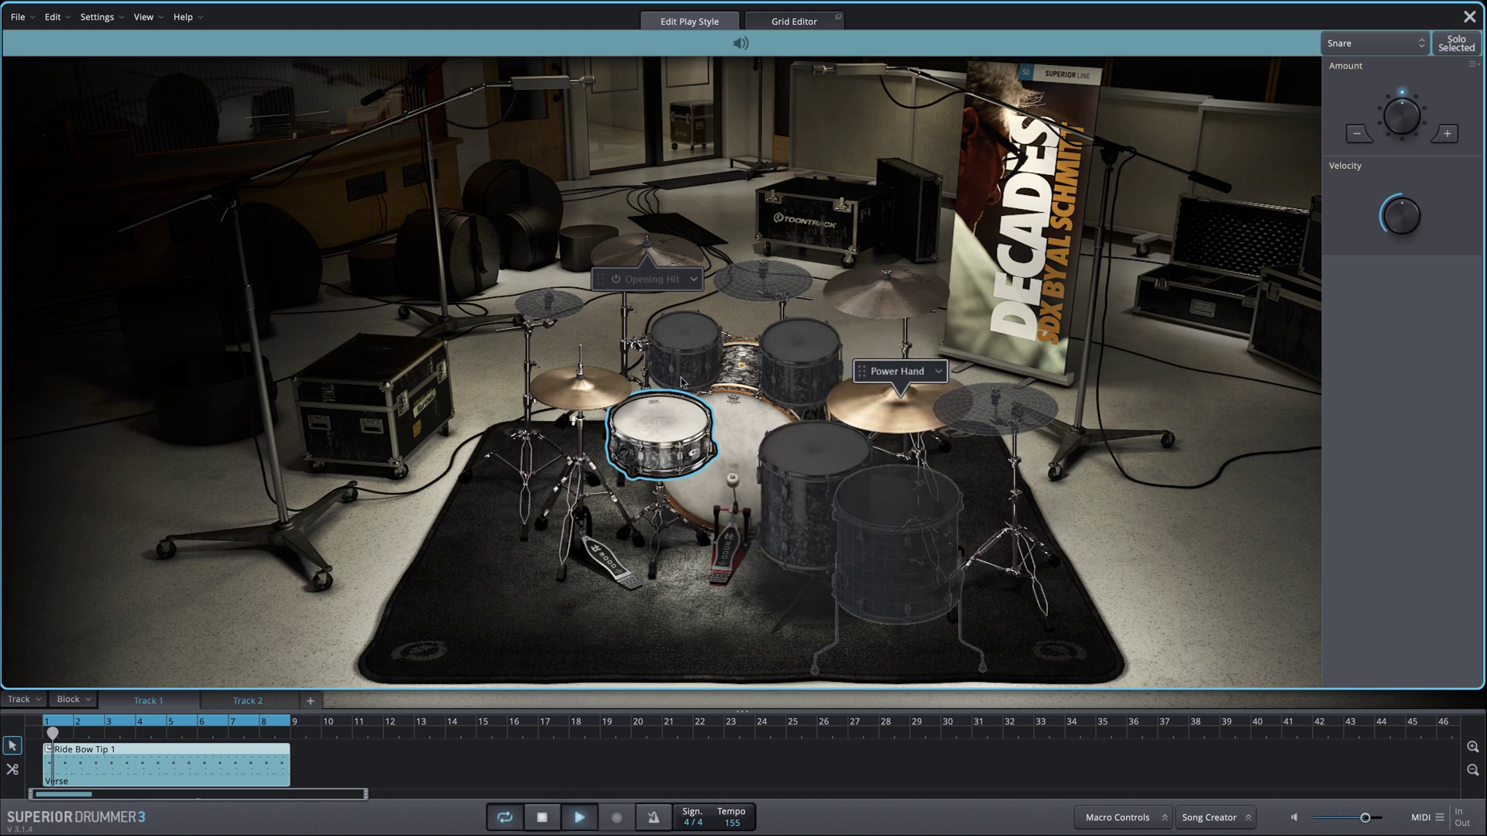
pyautogui.rightClick(648, 429)
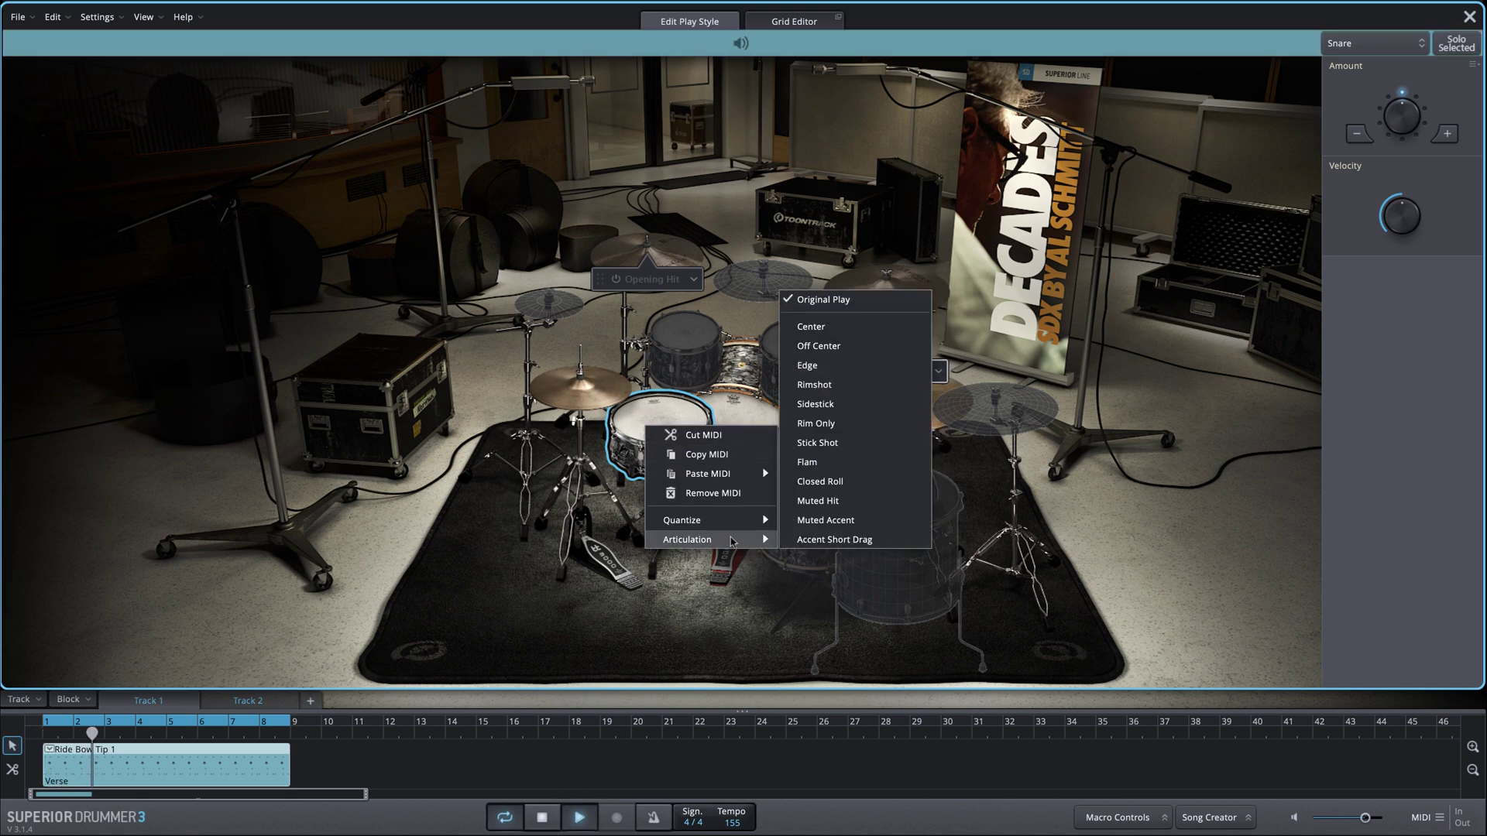
pyautogui.click(809, 346)
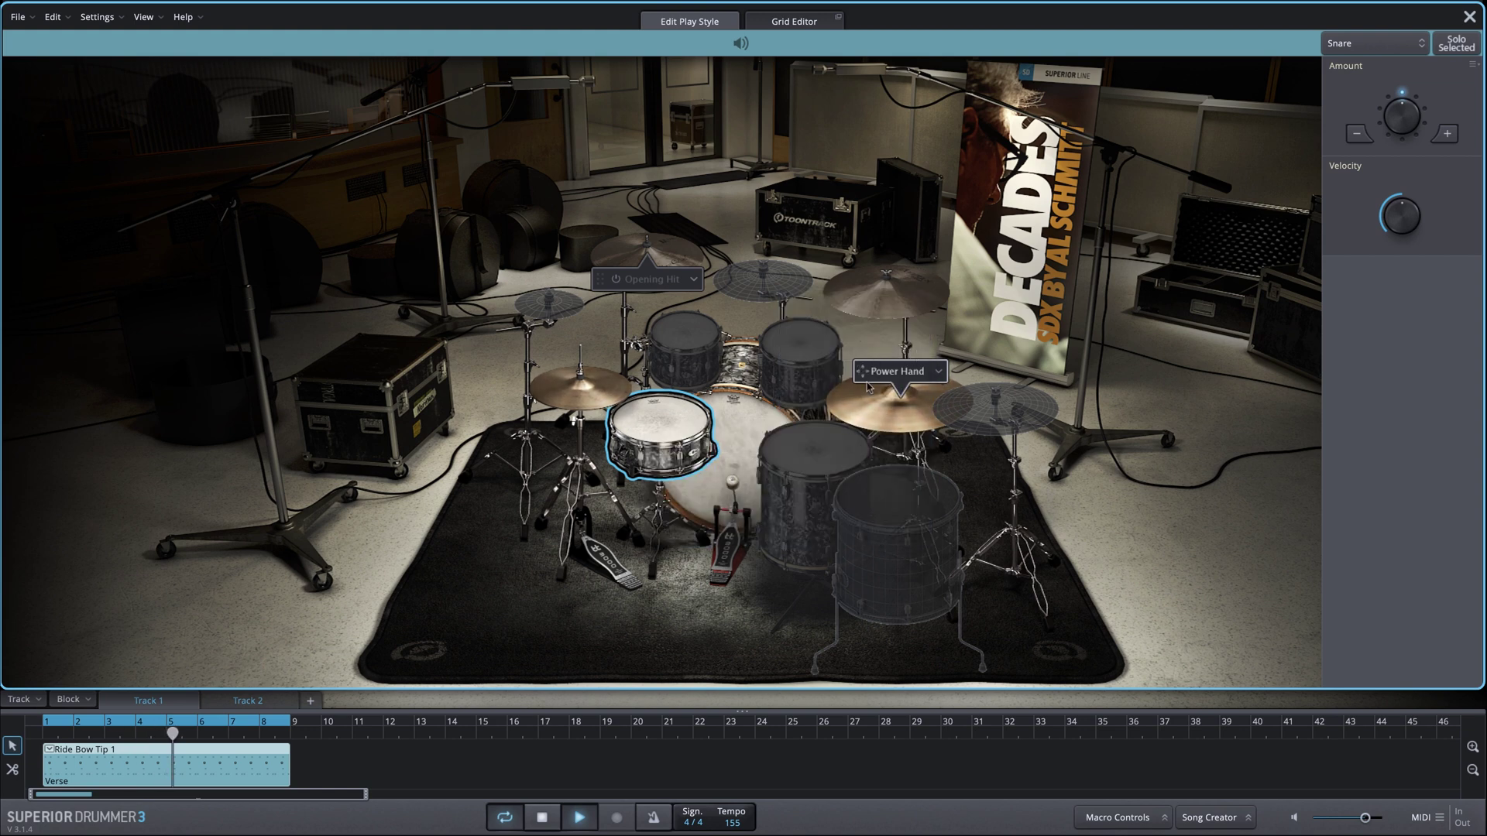
pyautogui.rightClick(663, 426)
pyautogui.moveTo(713, 539)
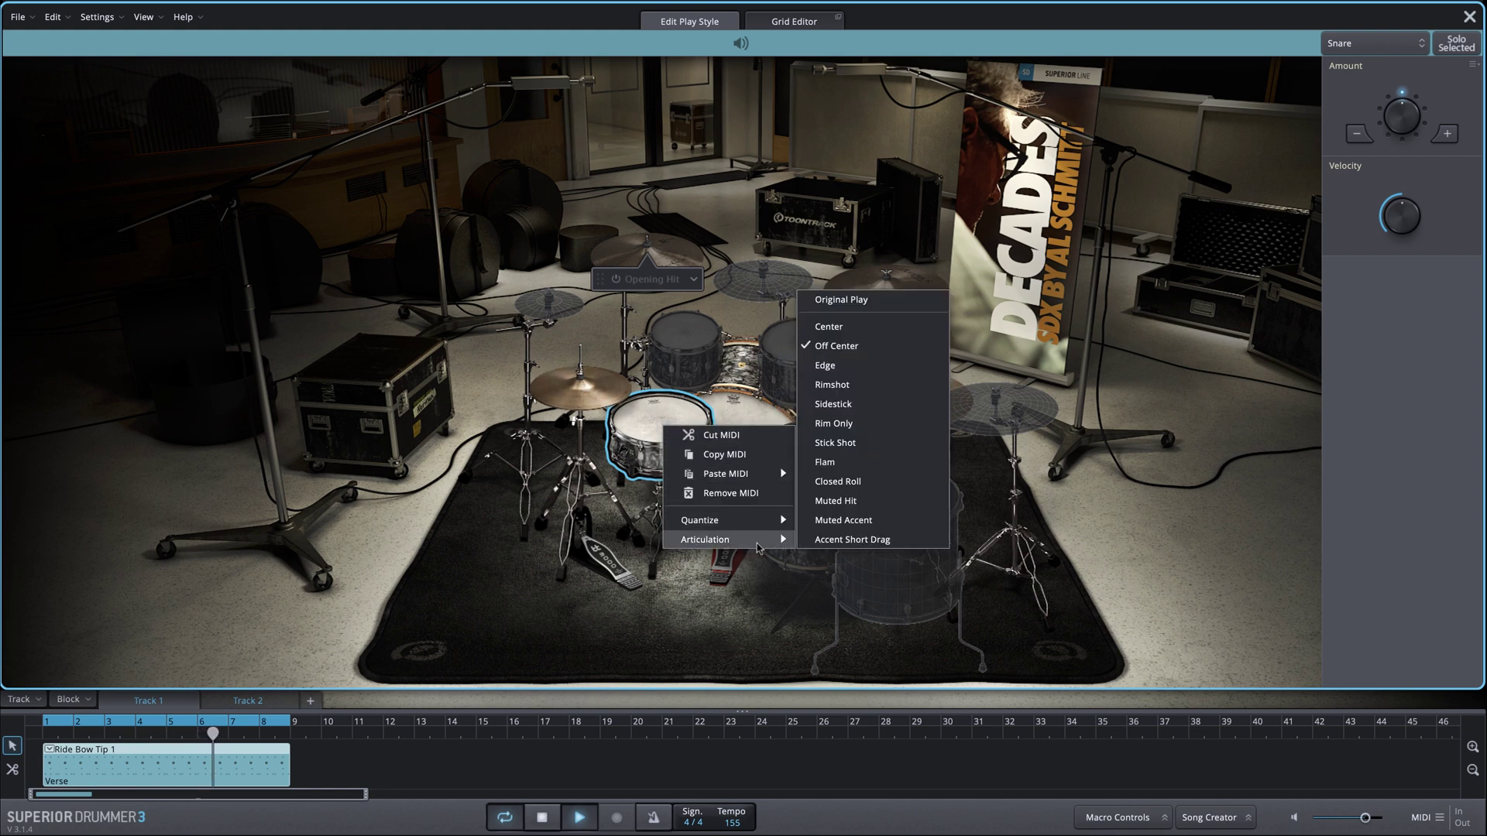
pyautogui.click(847, 372)
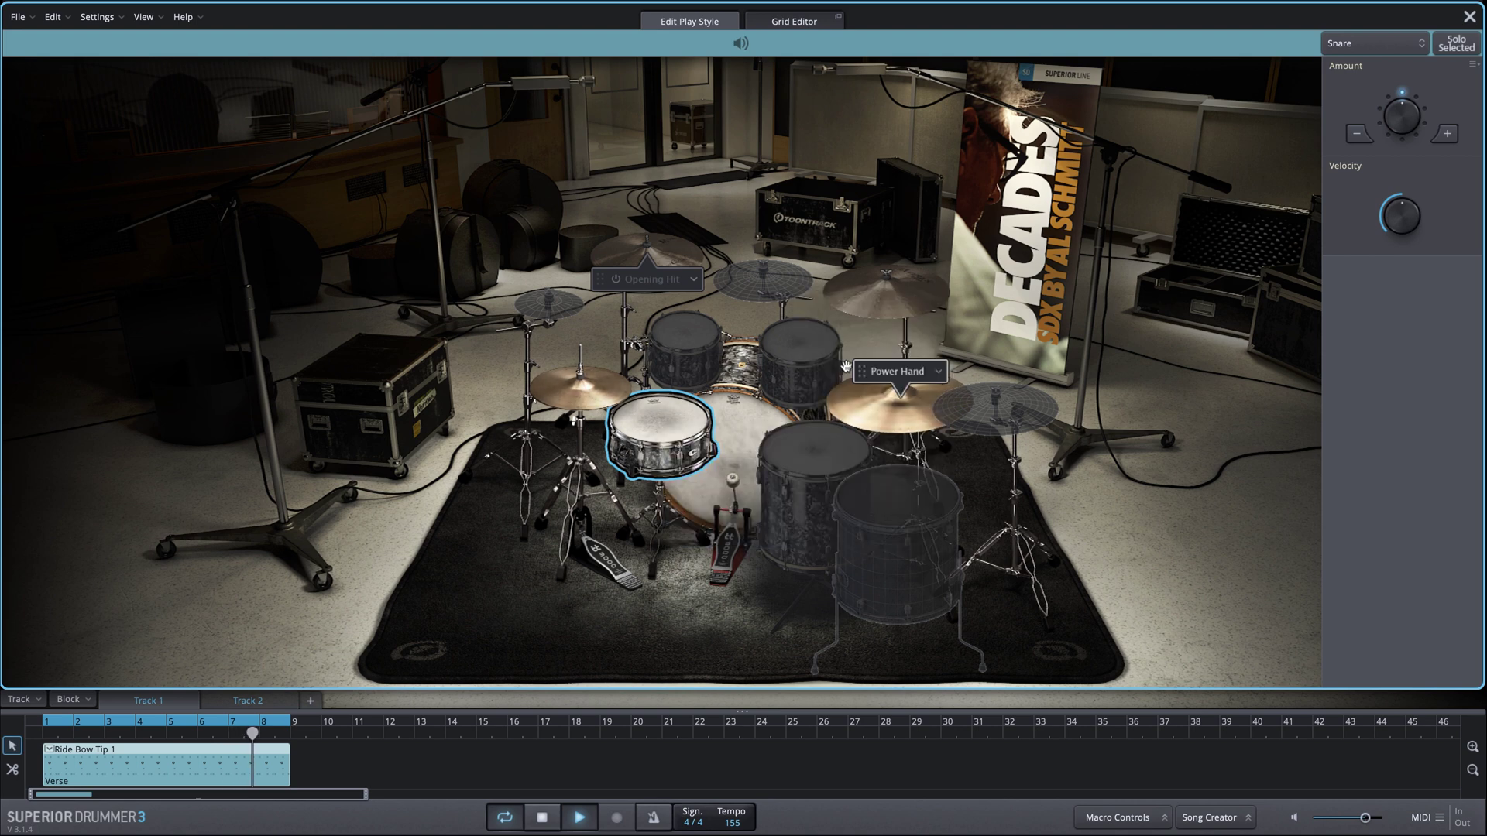
pyautogui.rightClick(663, 430)
pyautogui.moveTo(726, 546)
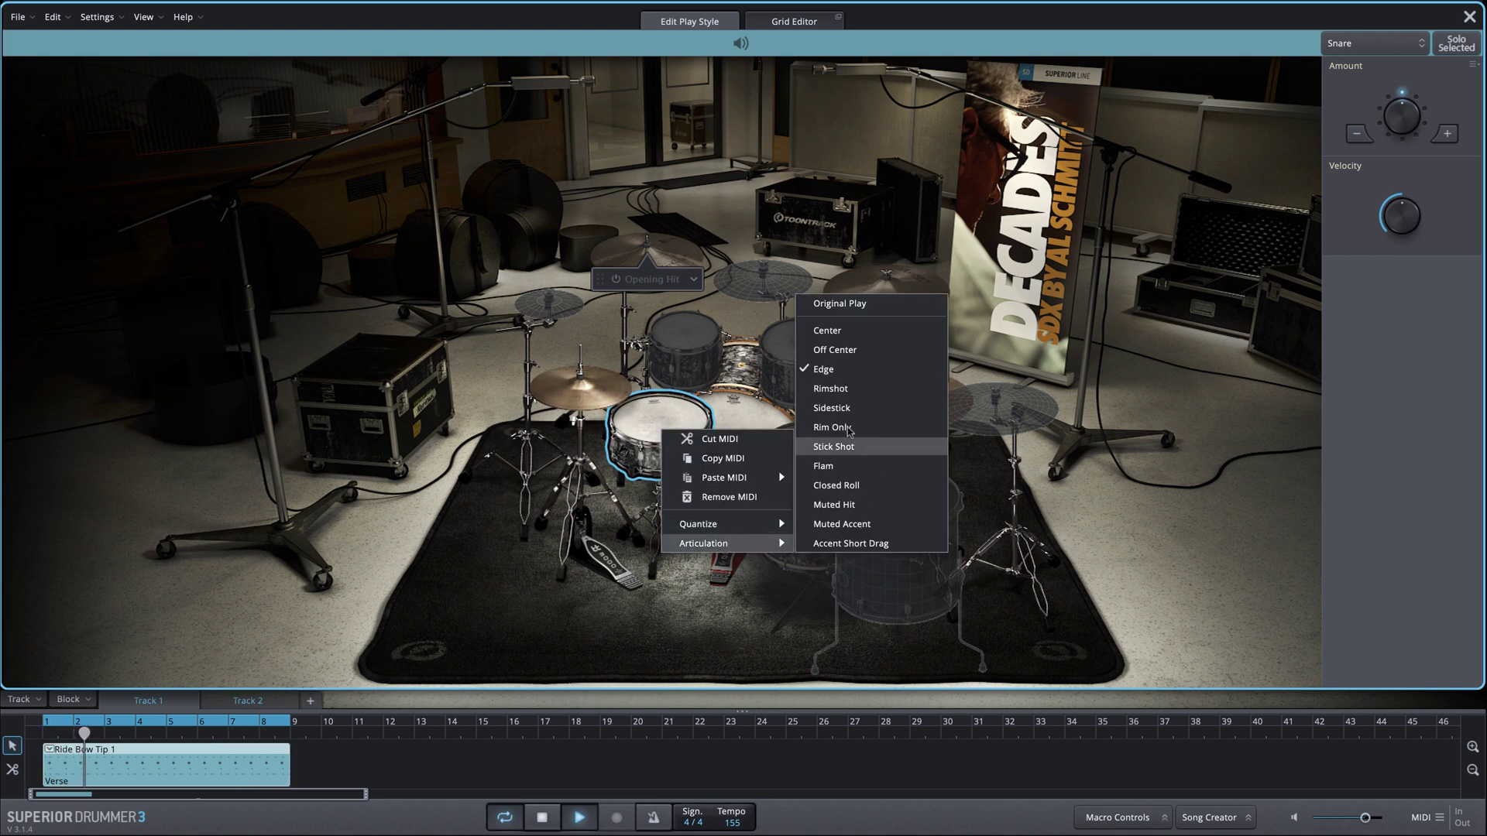
pyautogui.click(844, 389)
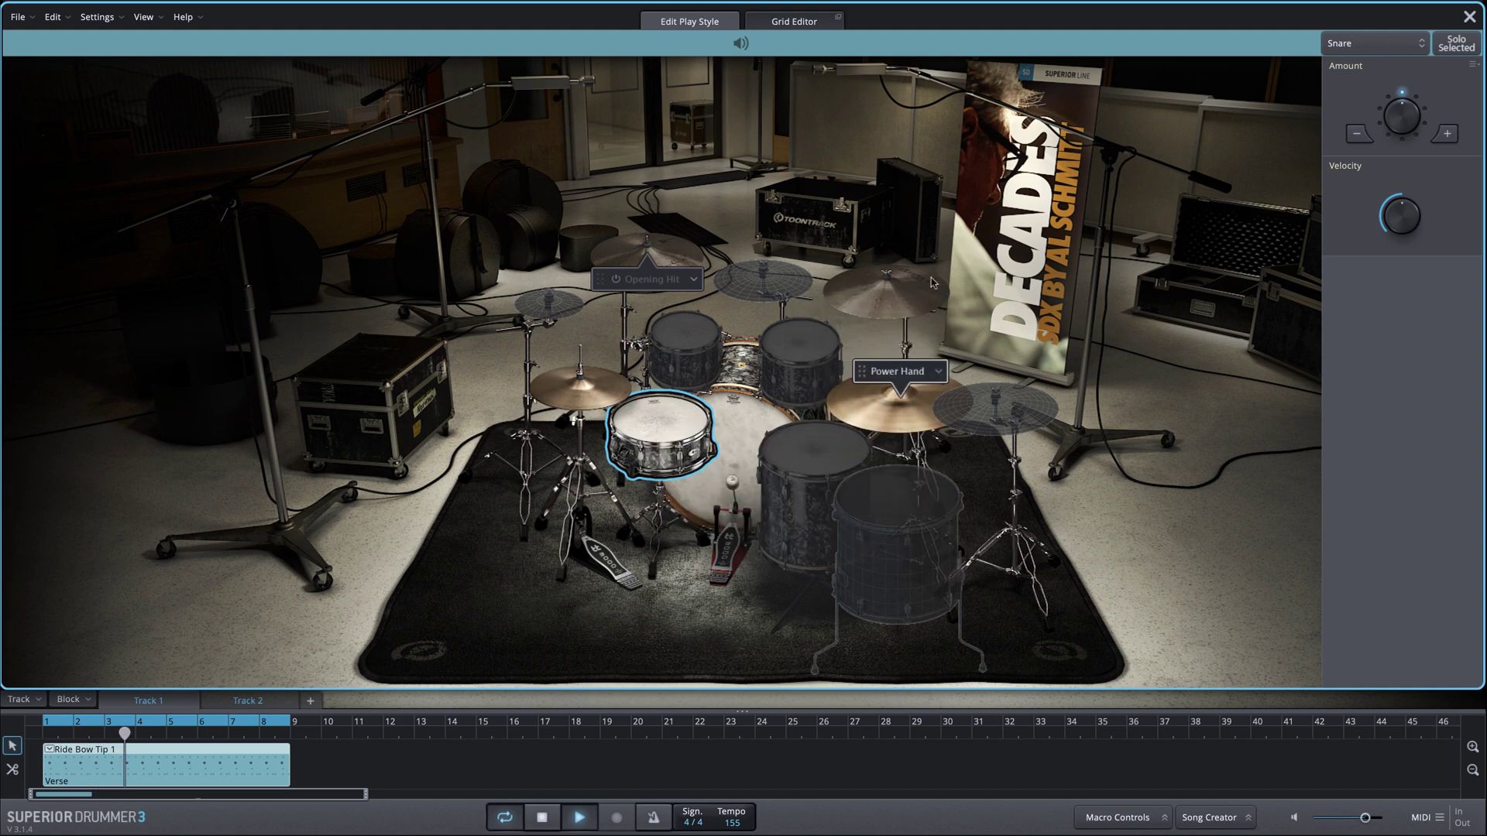
# Step: Lower the snare velocity from 27 to 11 and stop playback
pyautogui.moveTo(1394, 213)
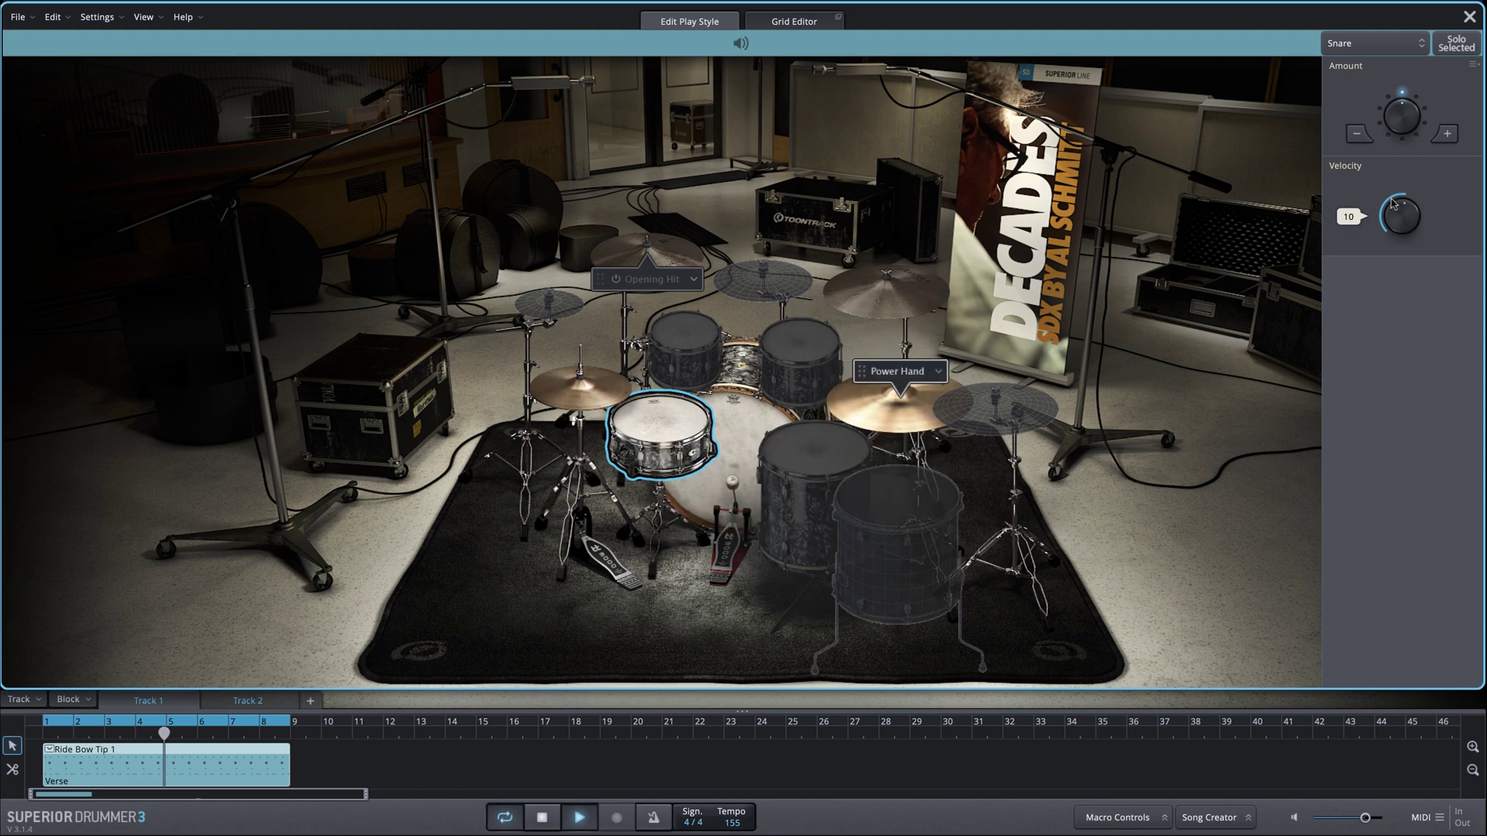
pyautogui.moveTo(1390, 193); pyautogui.dragTo(1390, 203)
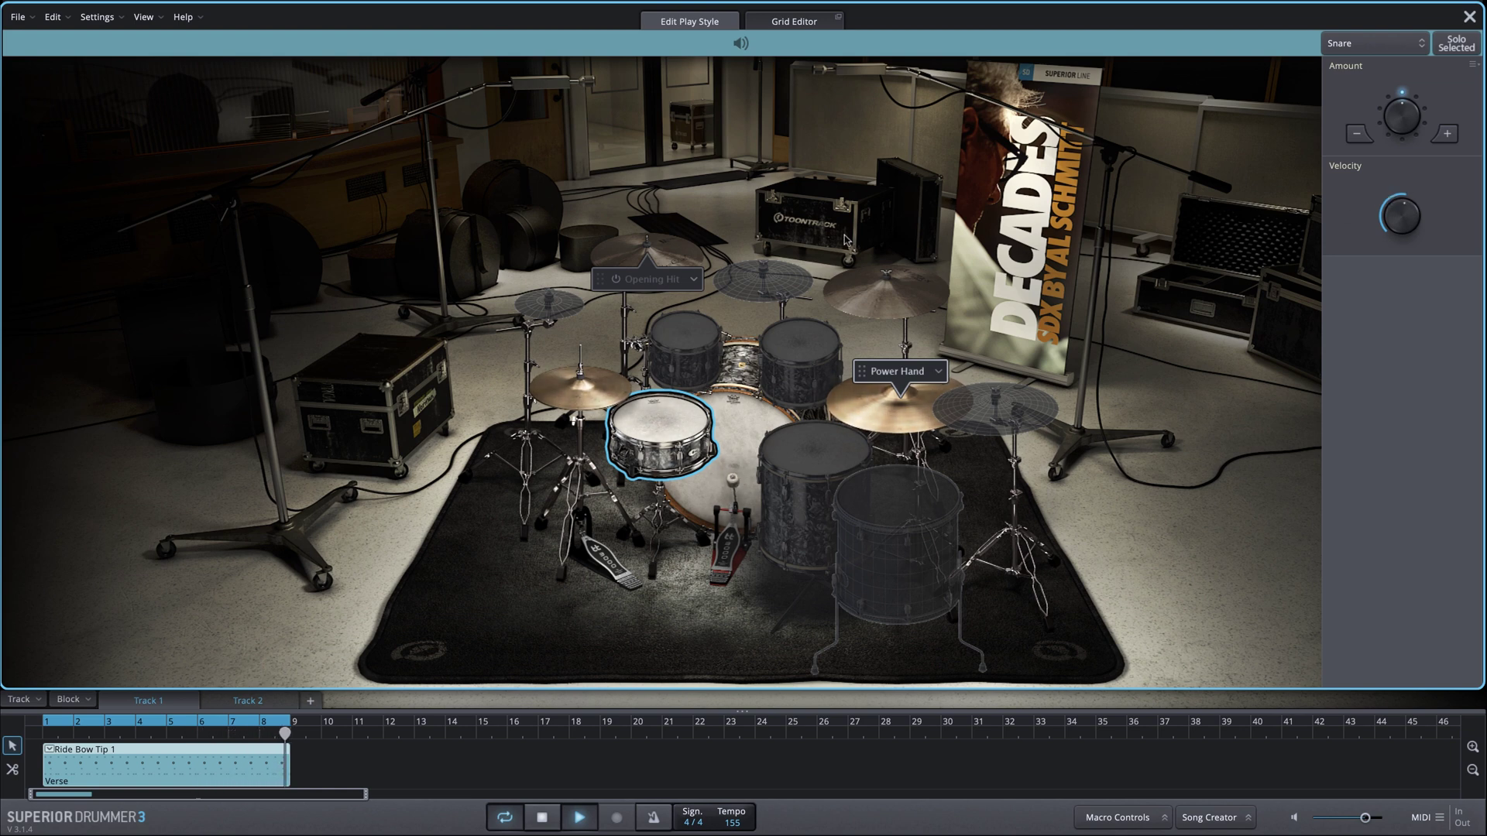
pyautogui.press('space')
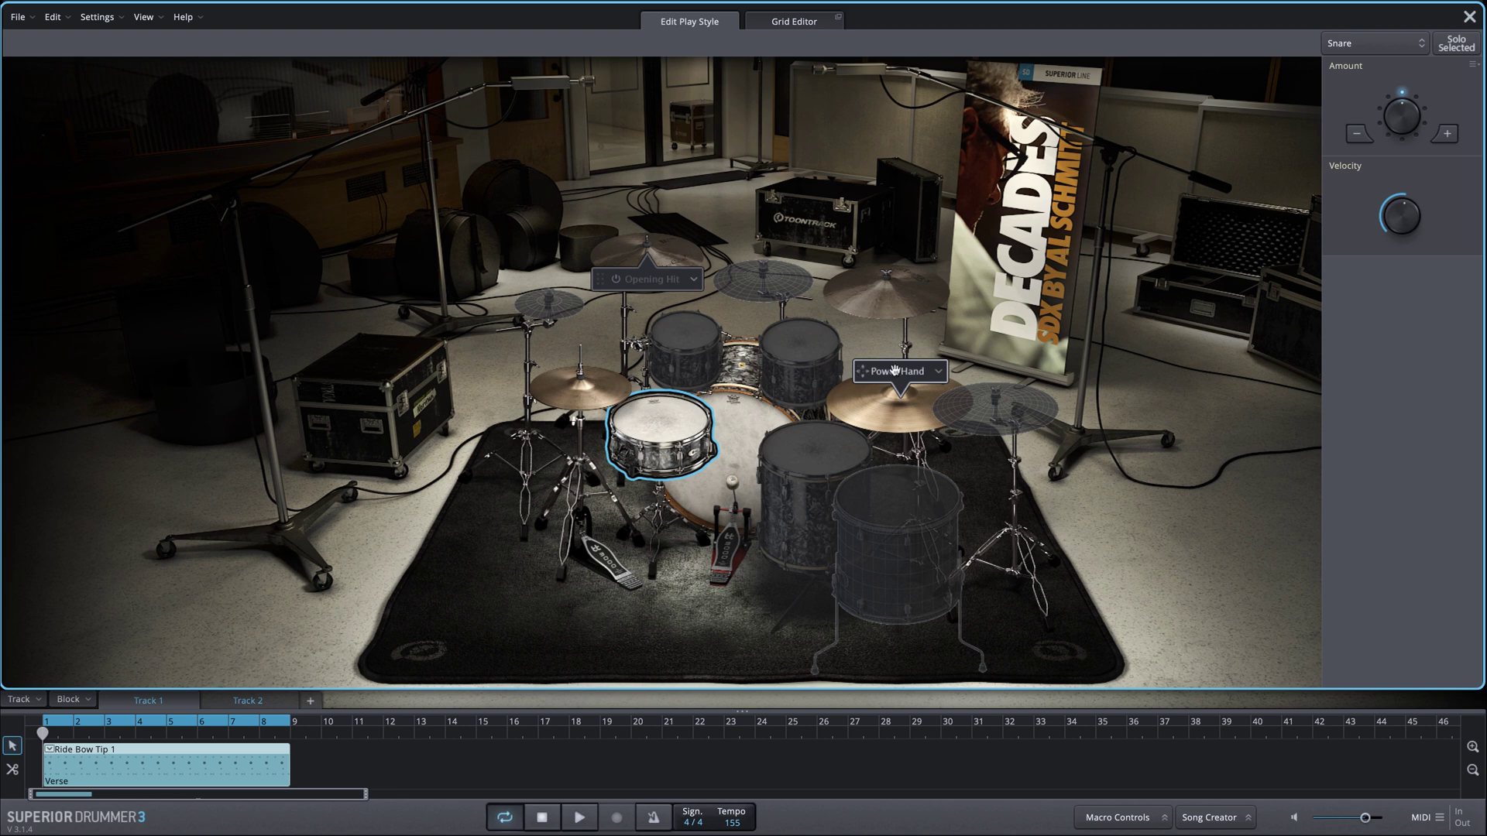
# Step: Move the power hand from ride to hi-hat and lower its velocity to -17
pyautogui.moveTo(896, 372); pyautogui.dragTo(578, 353)
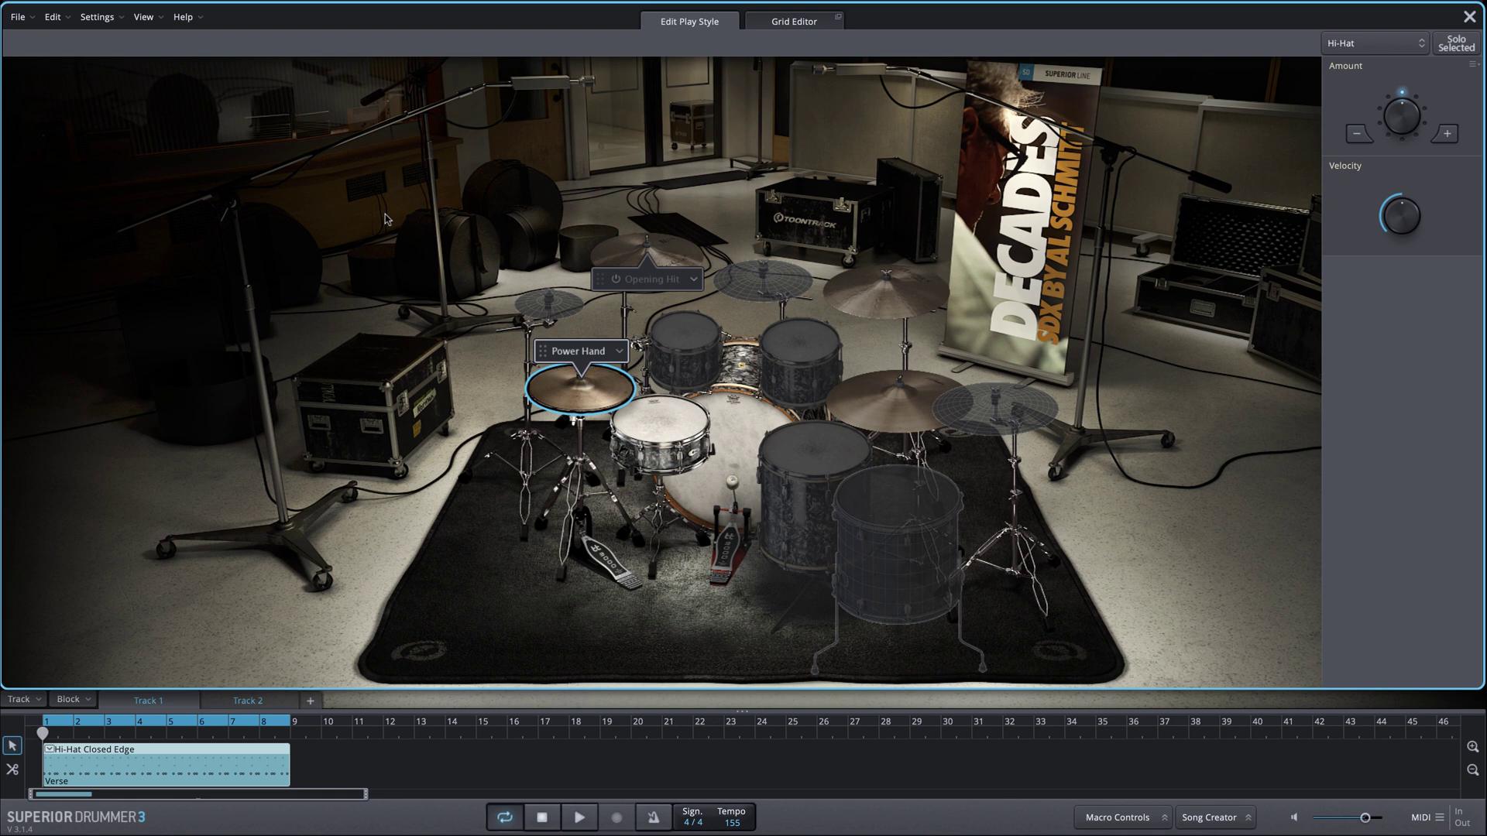
pyautogui.press('space')
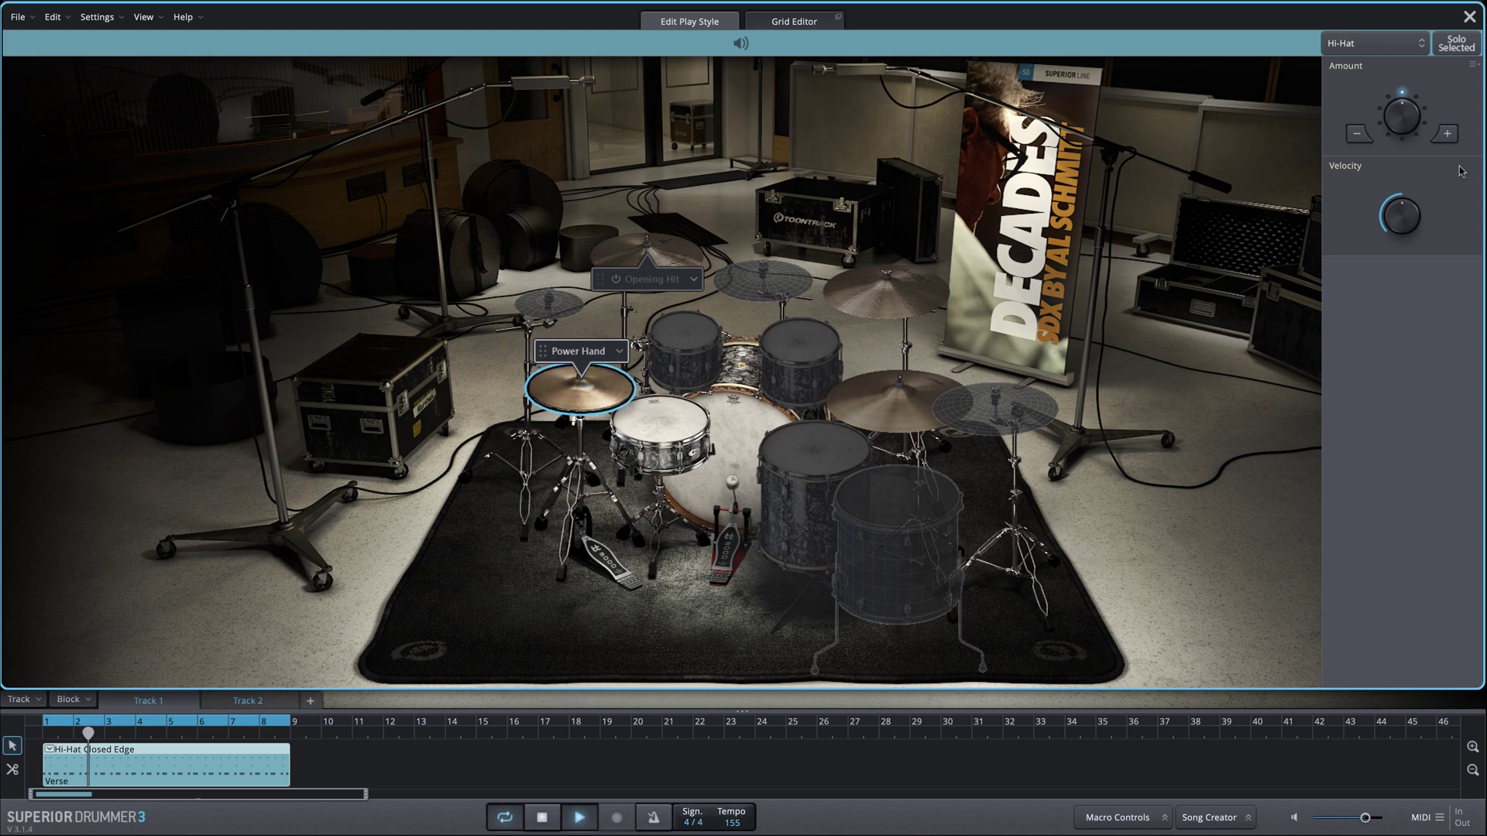
pyautogui.moveTo(1396, 218)
pyautogui.scroll(-4, 1397, 219)
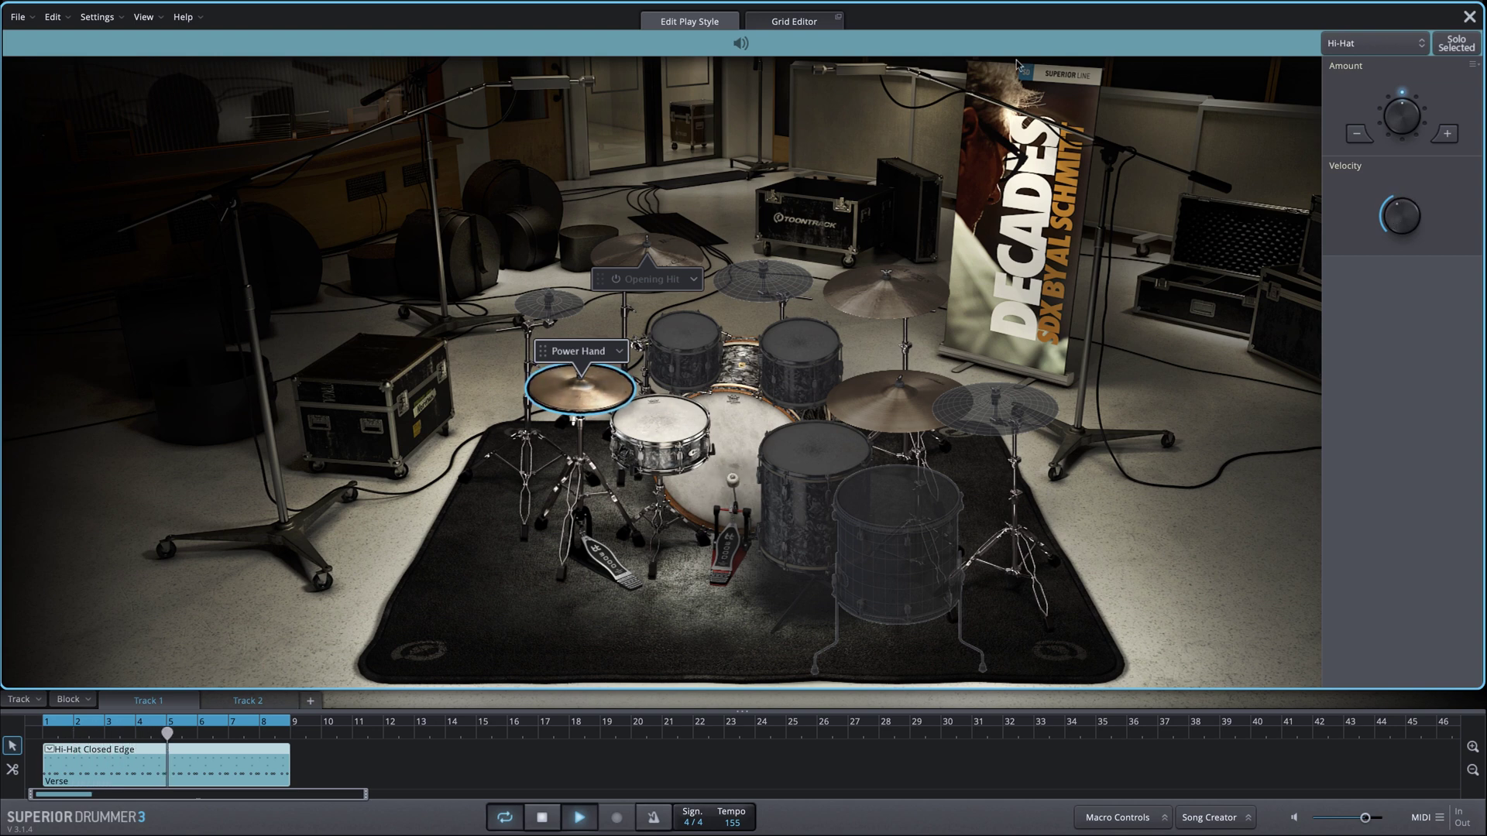
pyautogui.press('space')
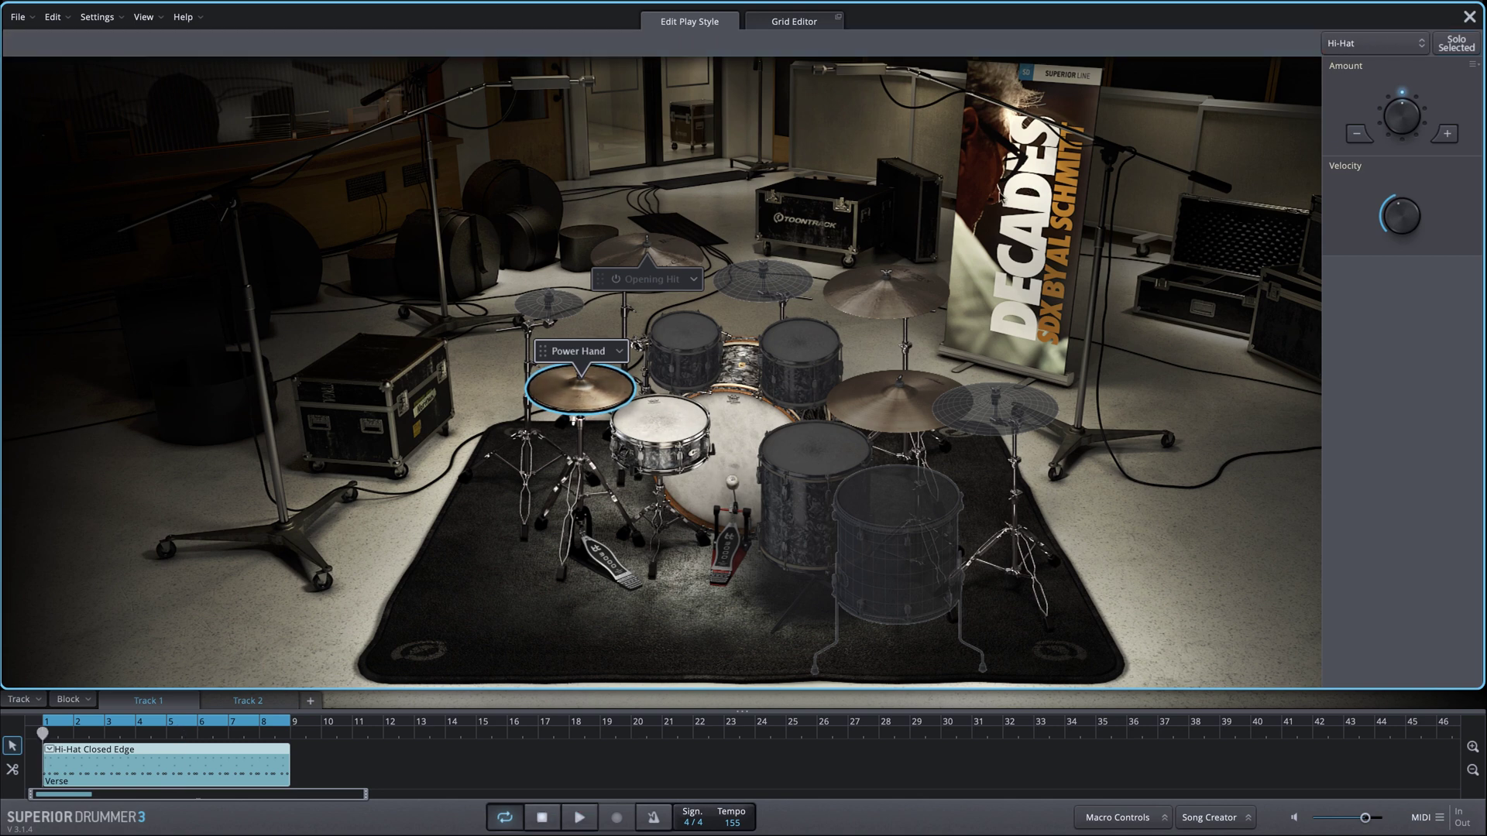
# Step: Set the hi-hat articulation to Open Edge 3 and play it back
pyautogui.rightClick(604, 403)
pyautogui.moveTo(683, 514)
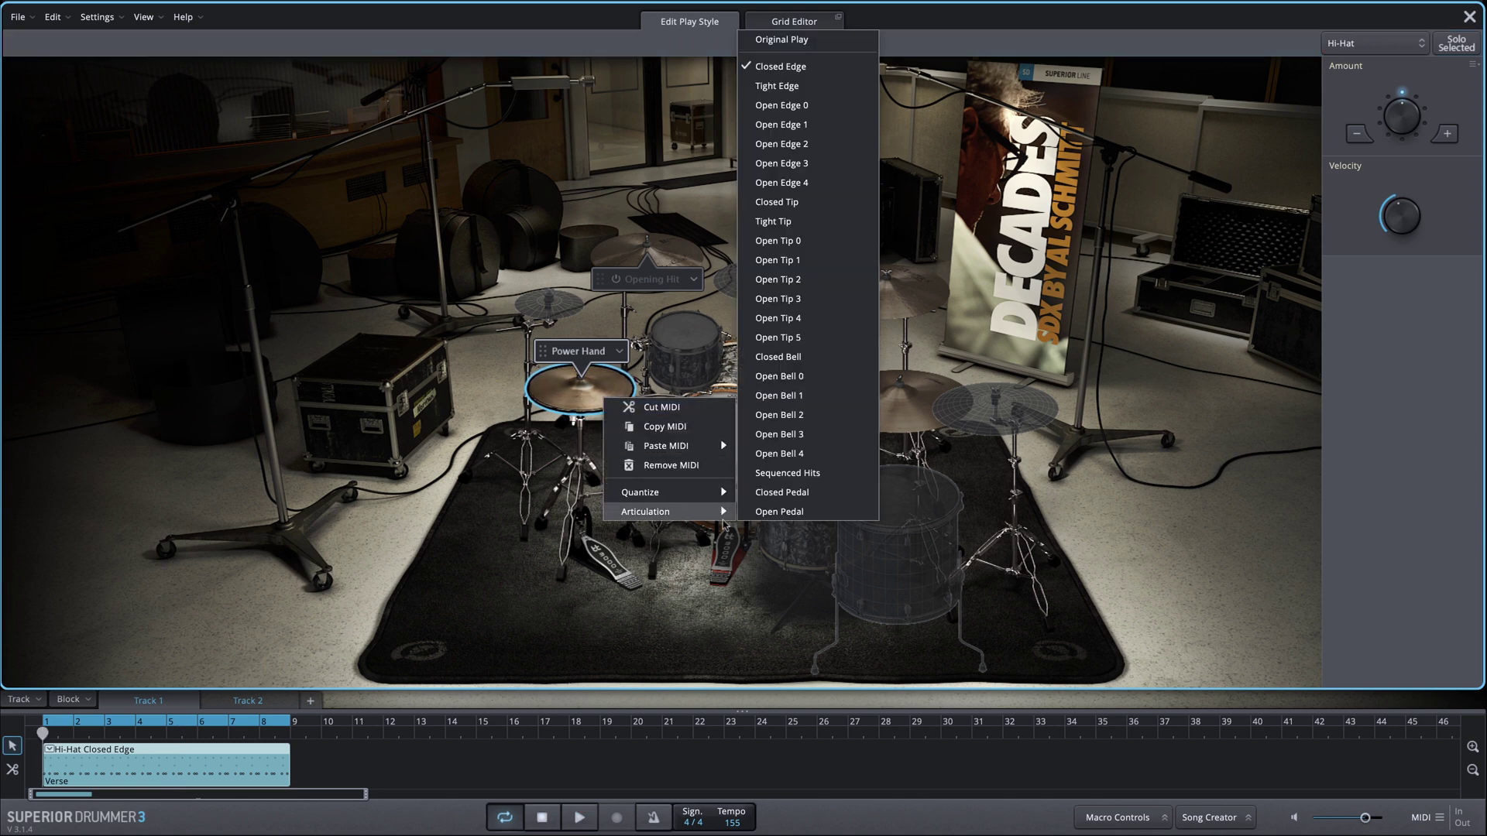
pyautogui.click(815, 169)
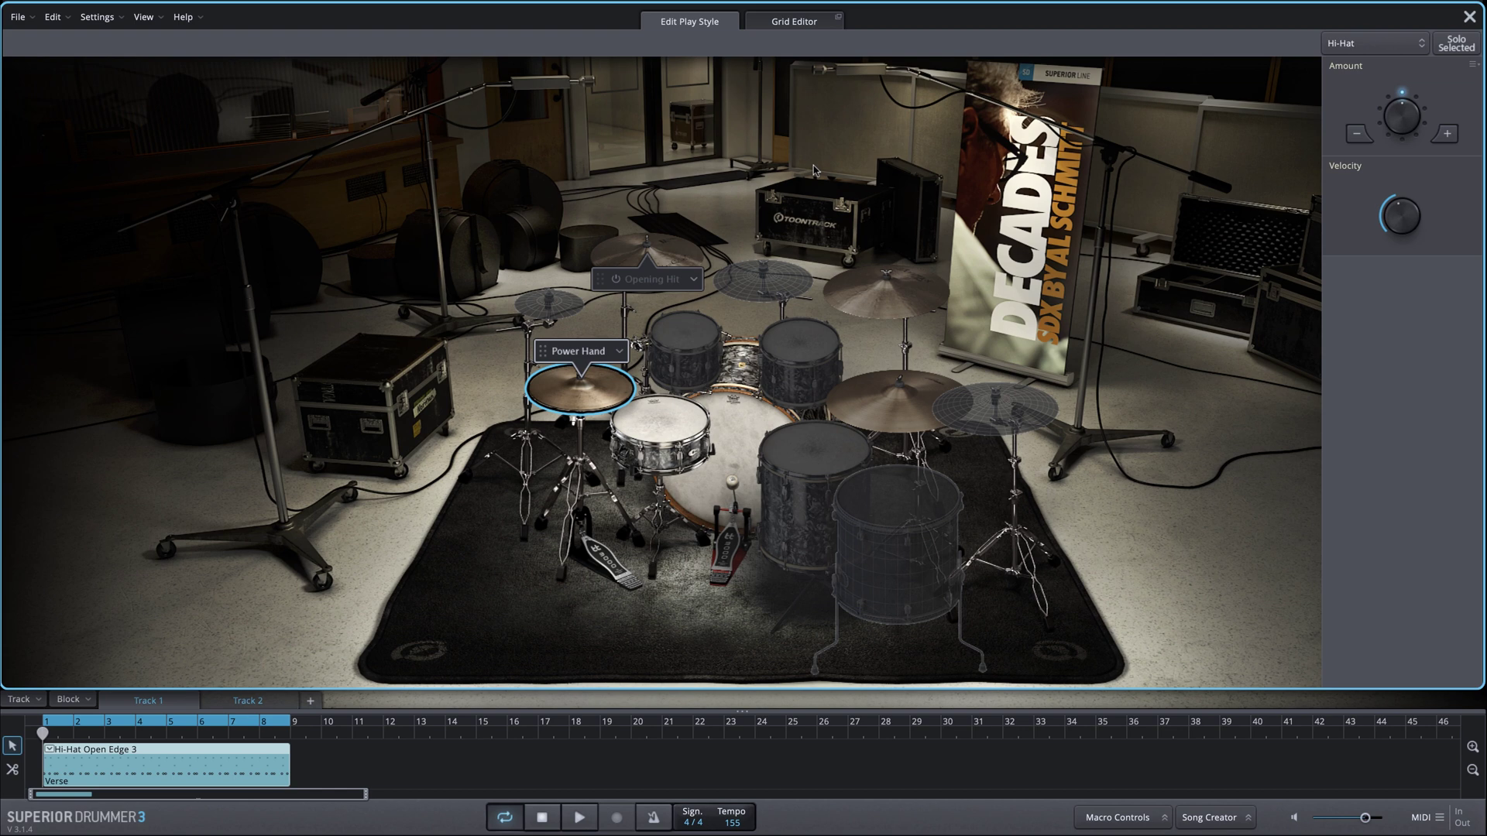
pyautogui.press('space')
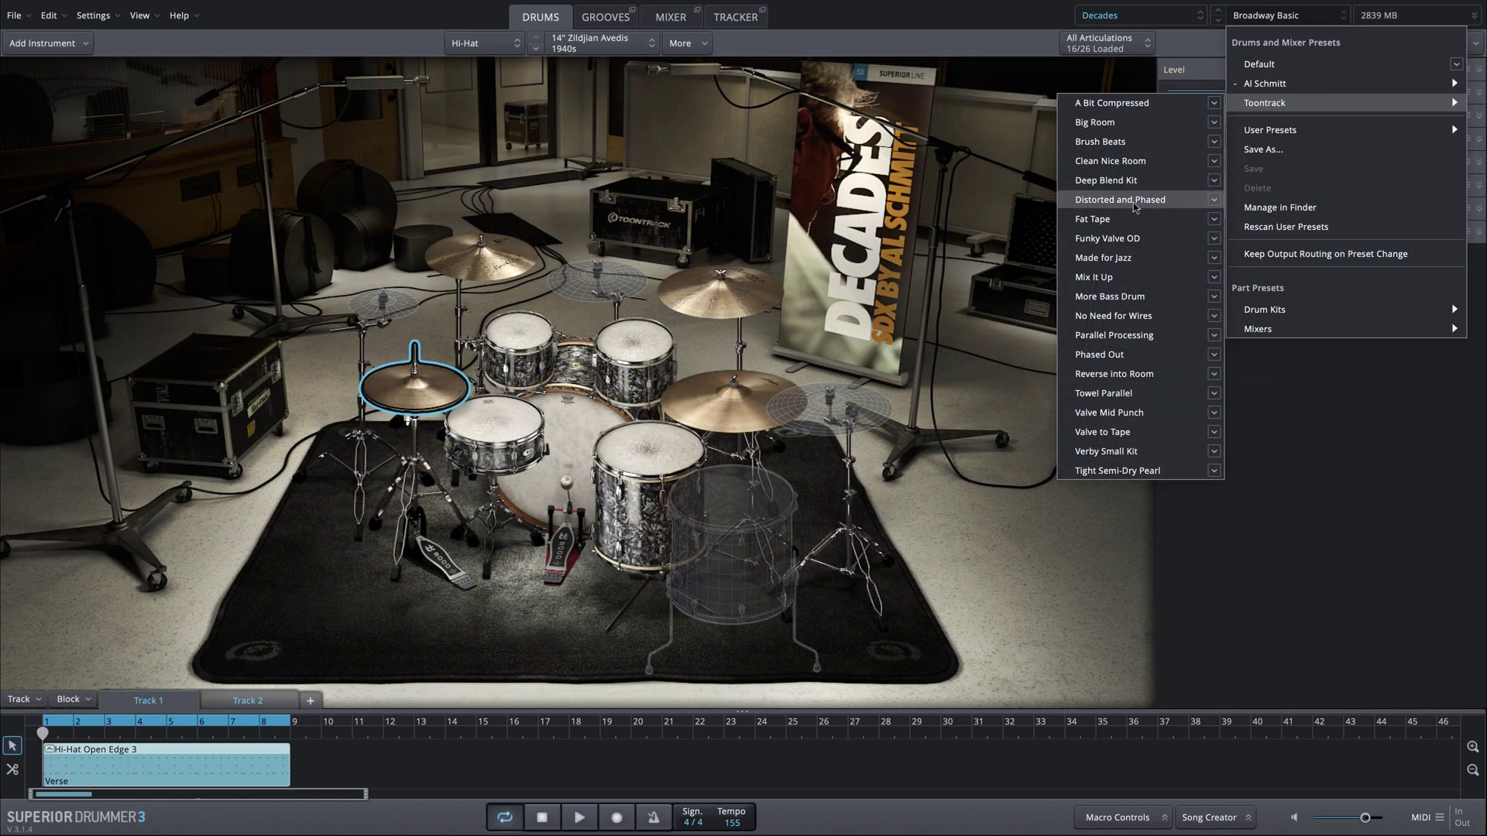
# Step: Load the Brush Beats preset and put a looped SD Backbeats 01 groove on Track 2
pyautogui.click(1112, 147)
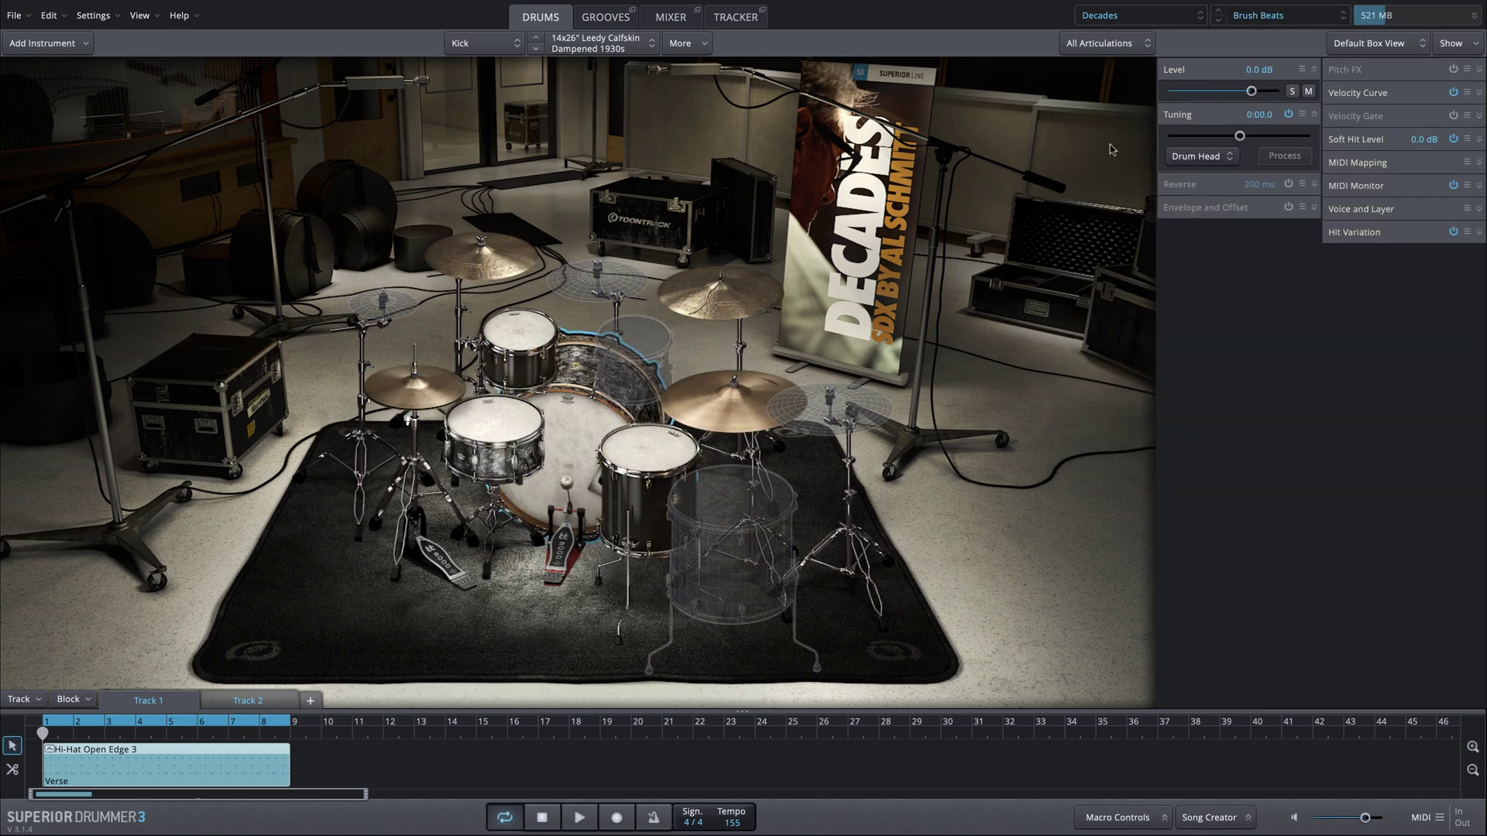
pyautogui.click(230, 703)
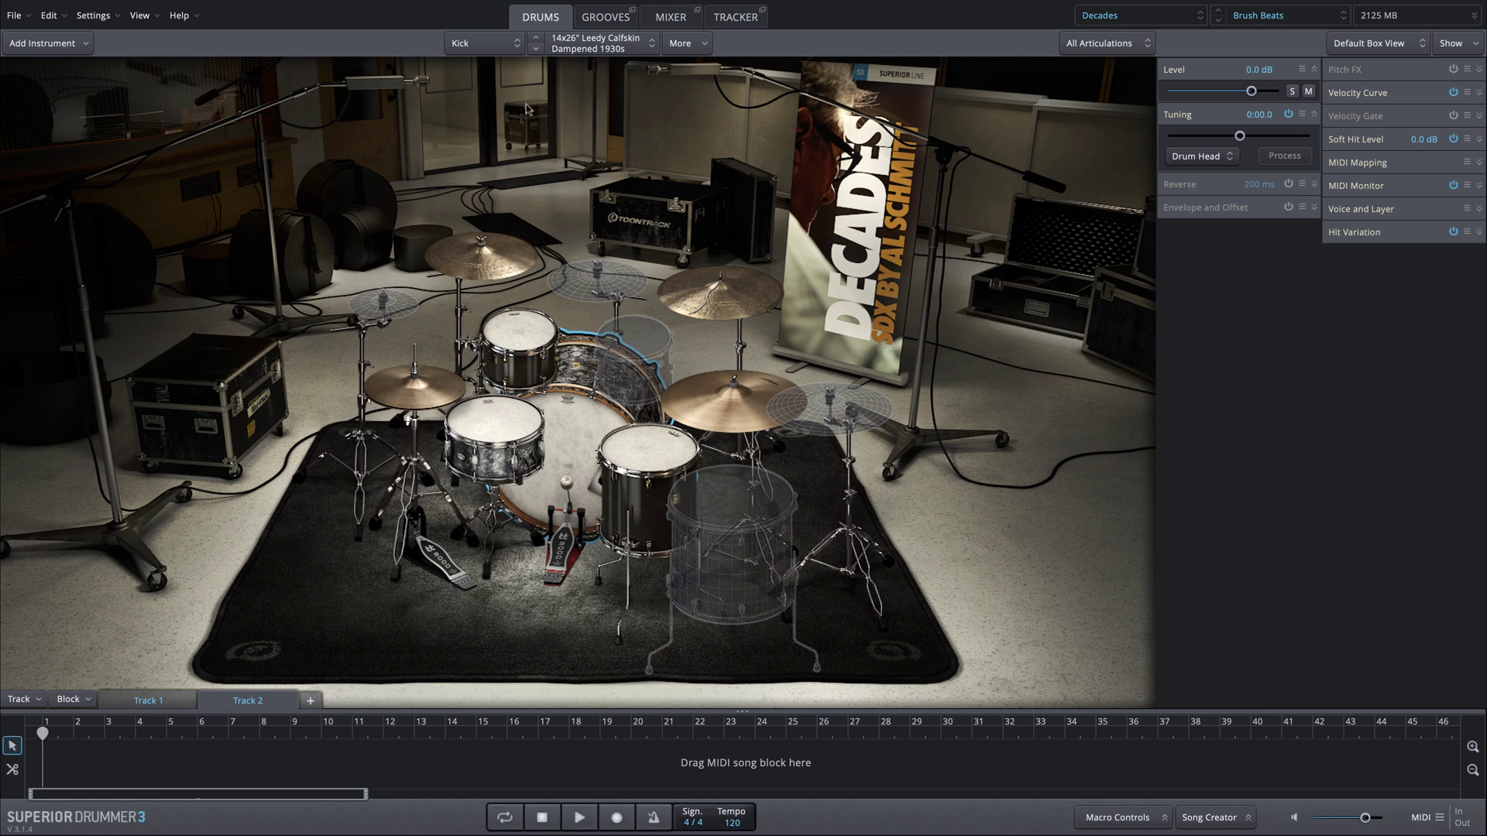
pyautogui.click(606, 17)
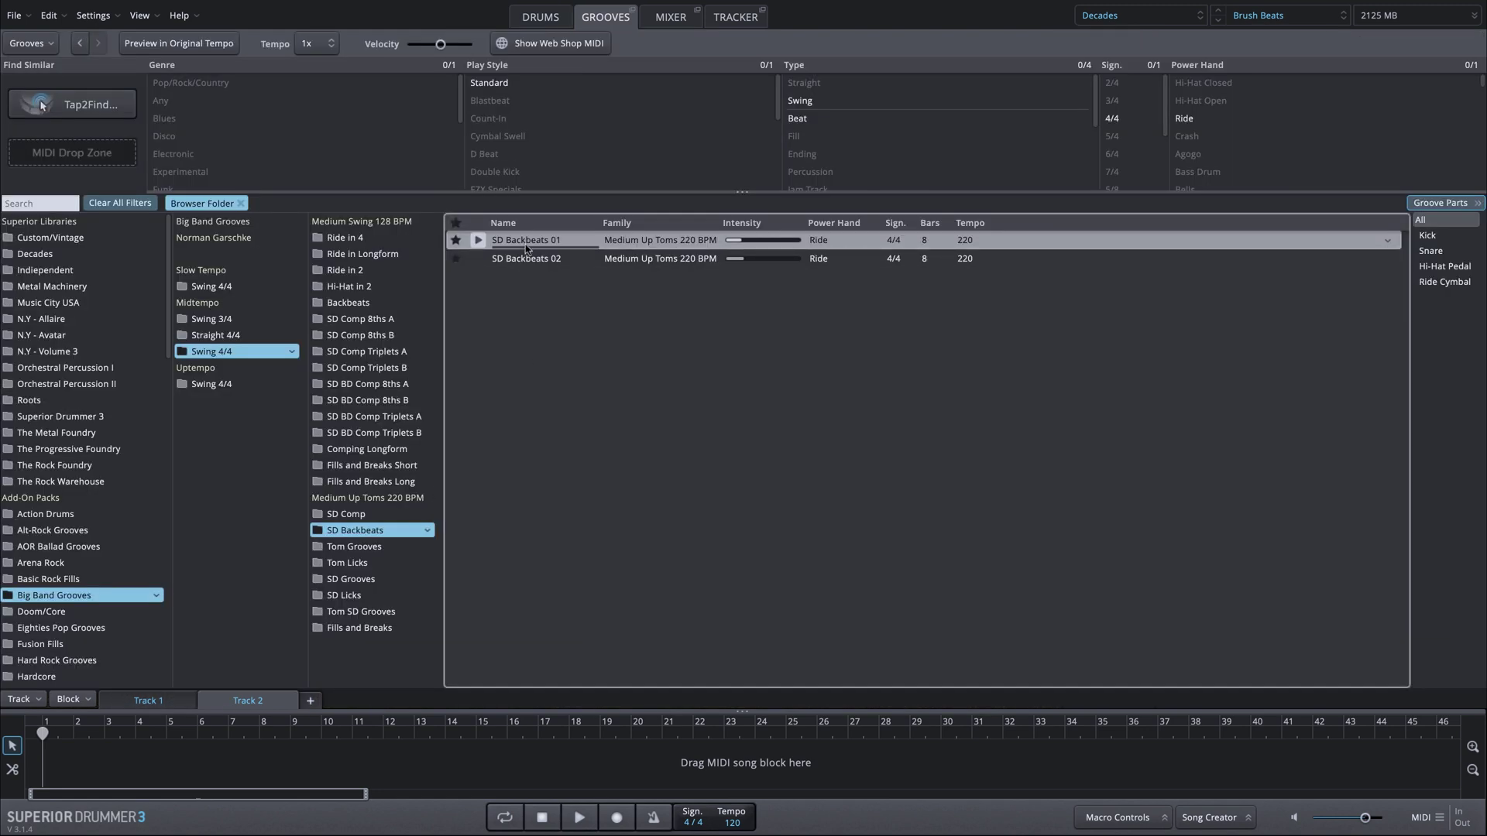
pyautogui.moveTo(527, 241); pyautogui.dragTo(58, 759)
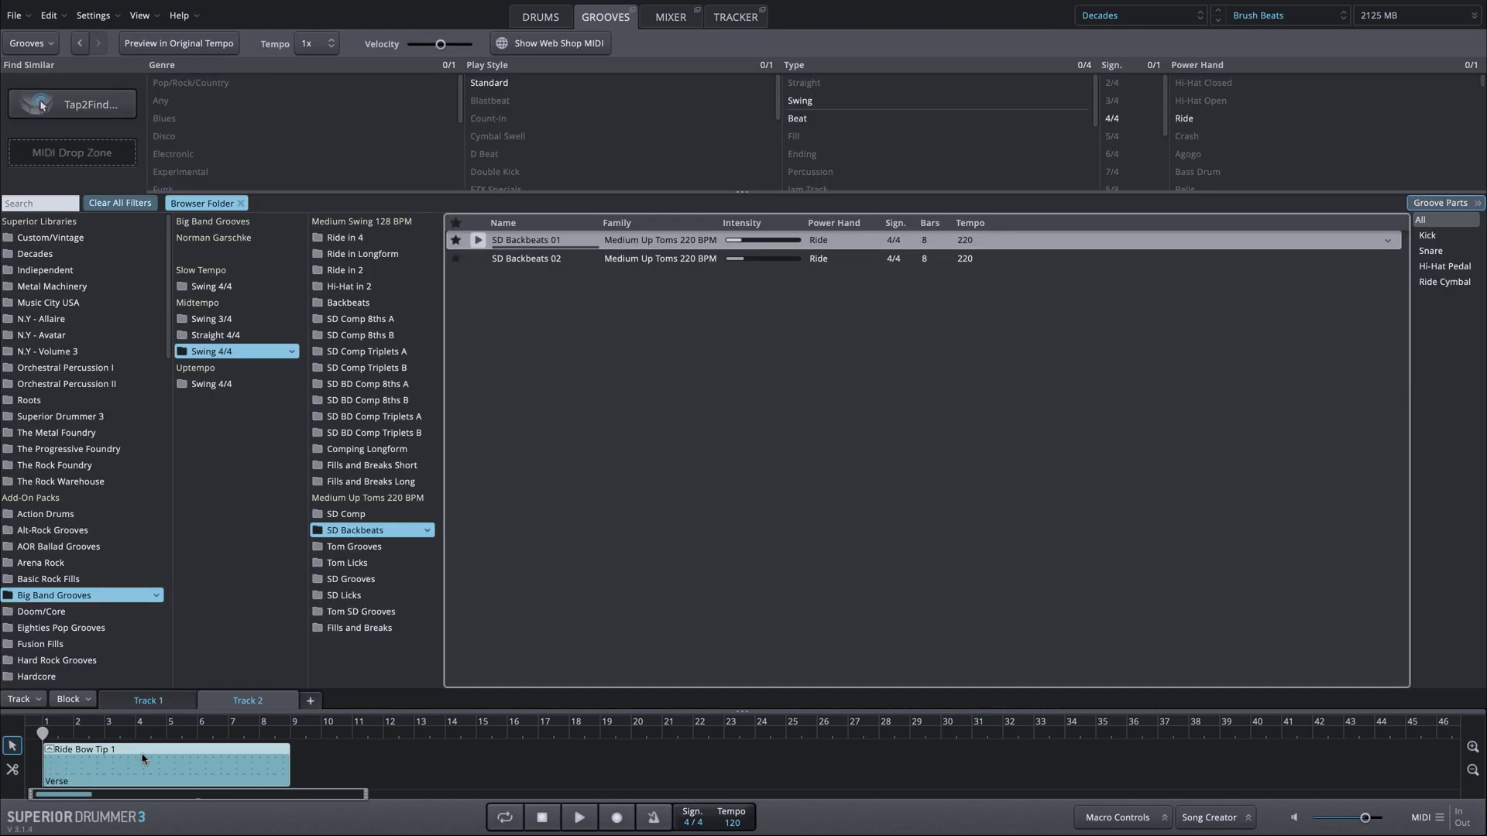
pyautogui.click(513, 818)
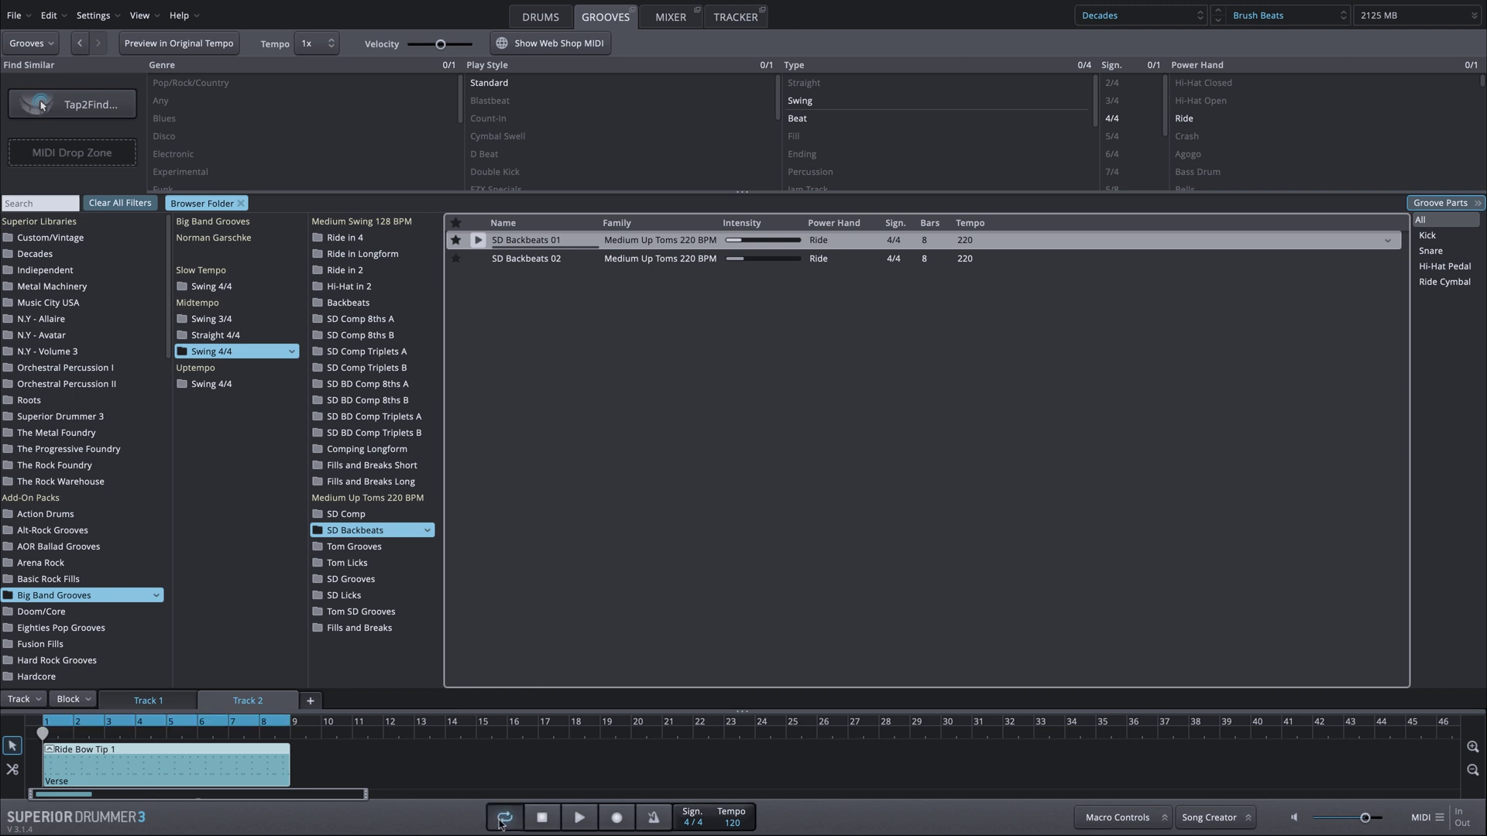
pyautogui.hotkey('ctrl', '1')
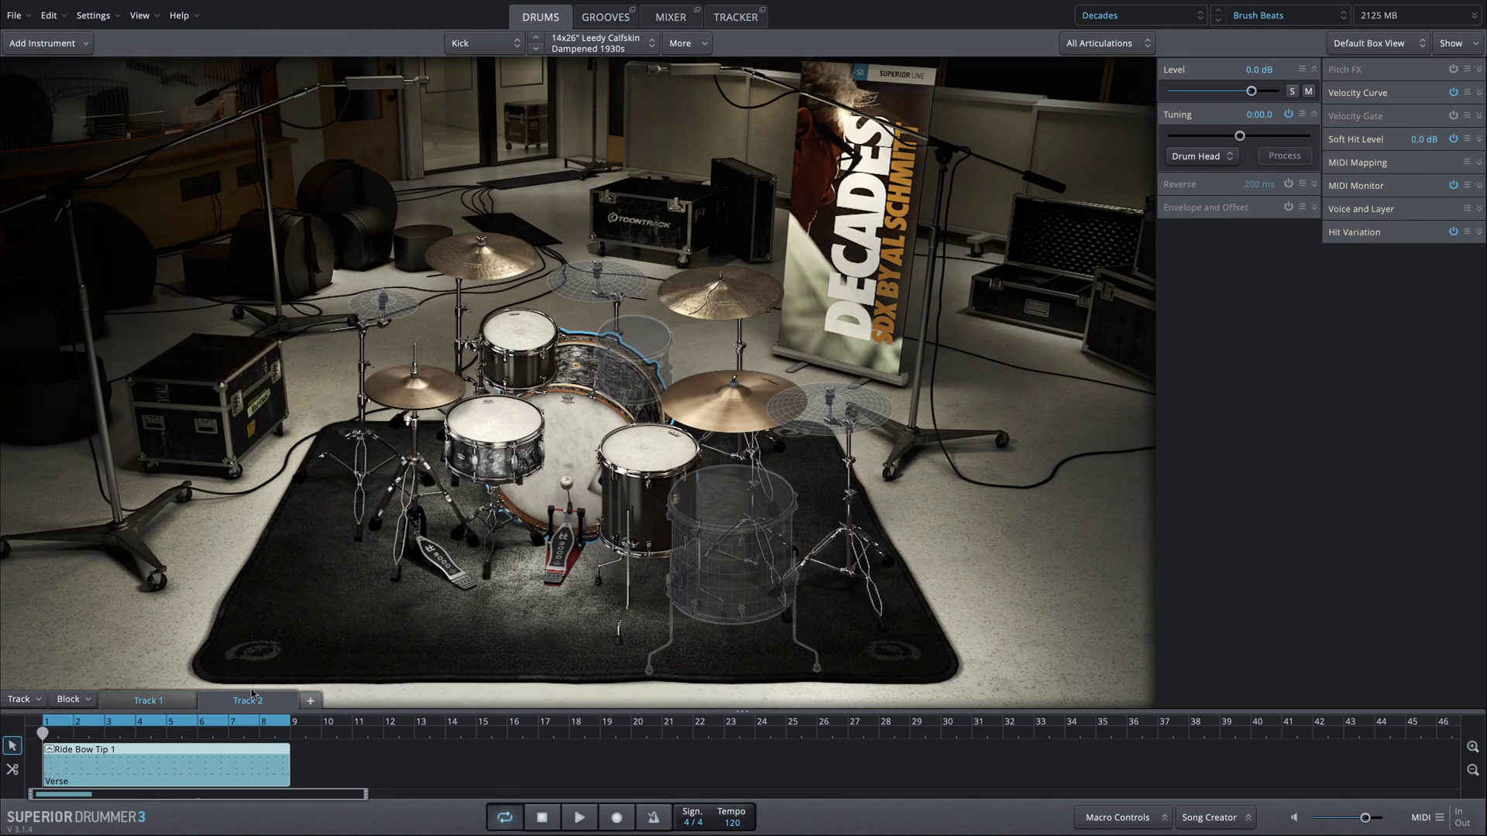
# Step: Open the Track 2 Ride Bow Tip 1 groove in Edit Play Style and audition it at 155 BPM
pyautogui.doubleClick(203, 768)
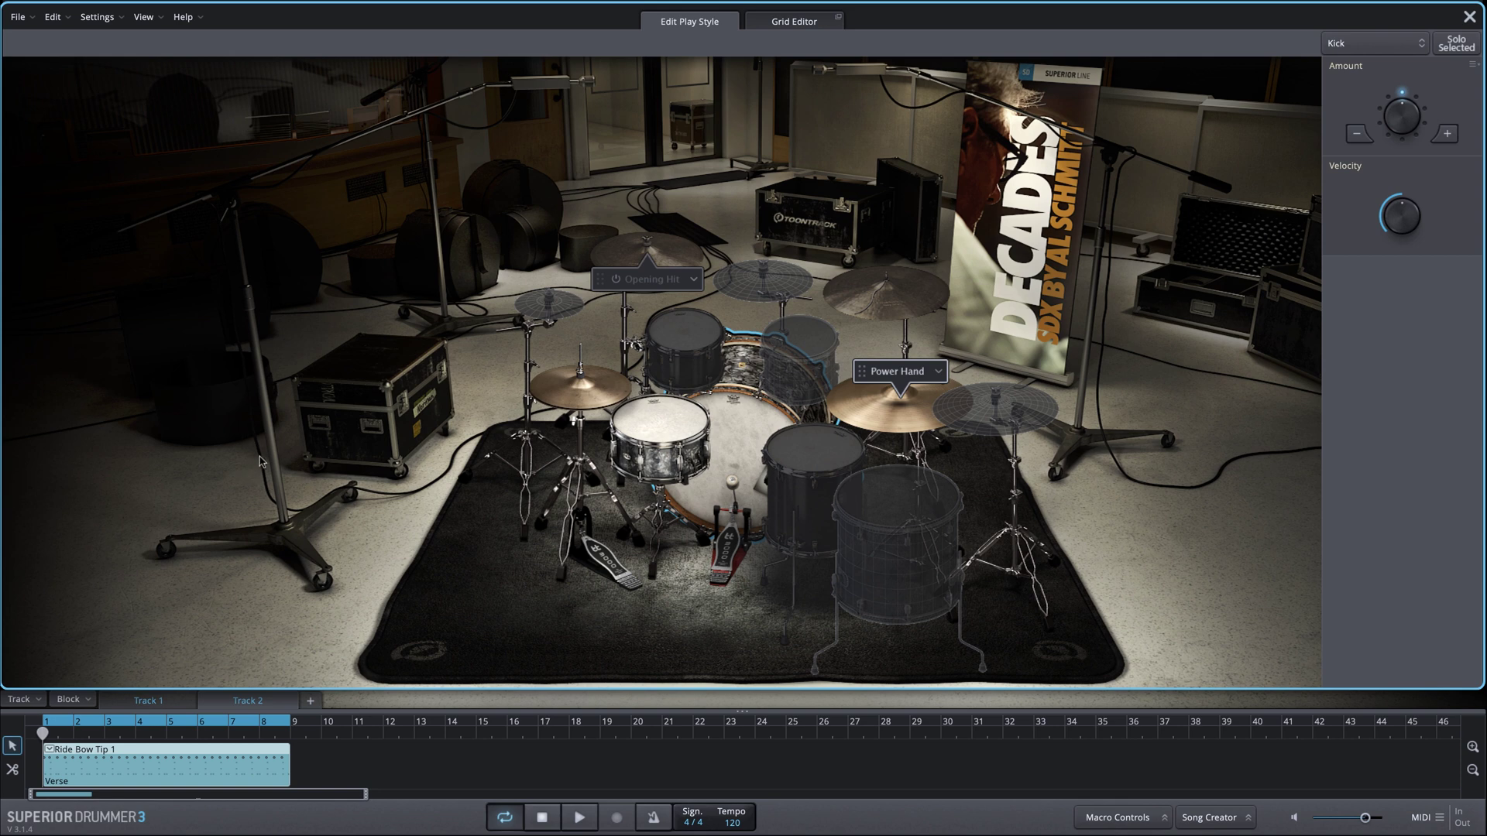
pyautogui.press('space')
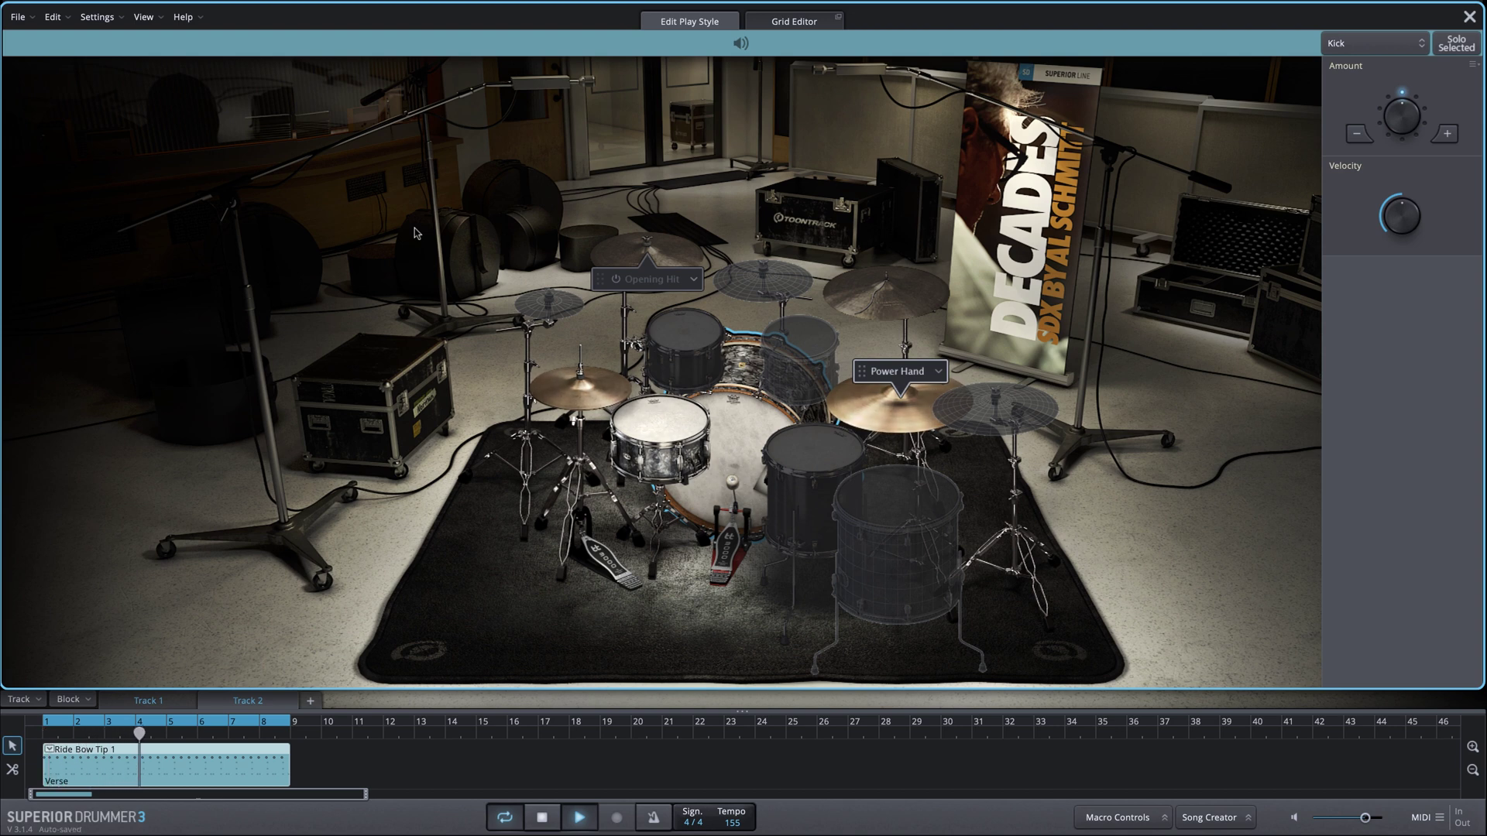
pyautogui.press('space')
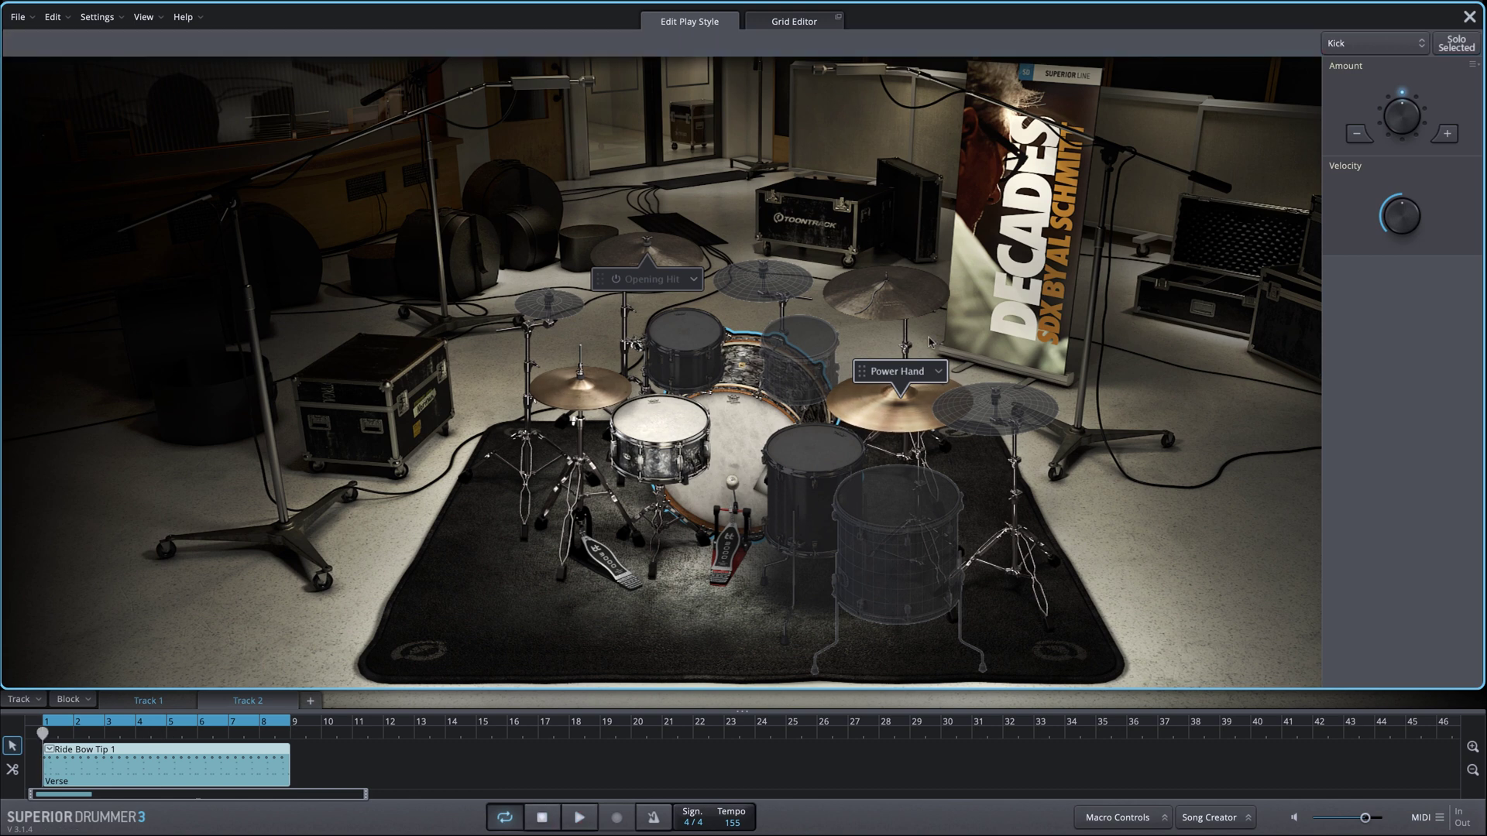
# Step: Switch the snare hits to Off Center and lower their velocity while listening
pyautogui.rightClick(659, 430)
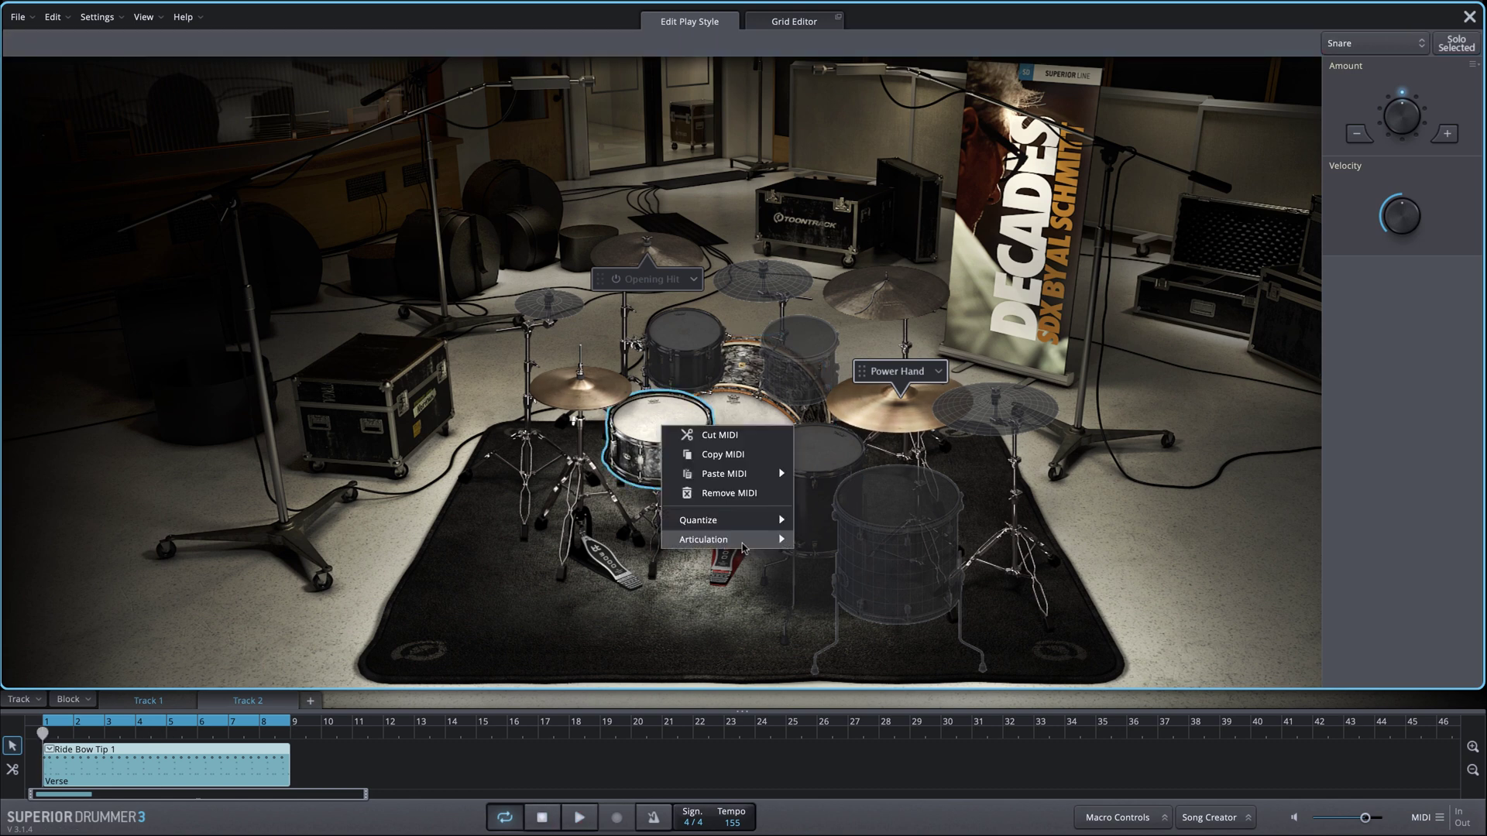
pyautogui.moveTo(728, 539)
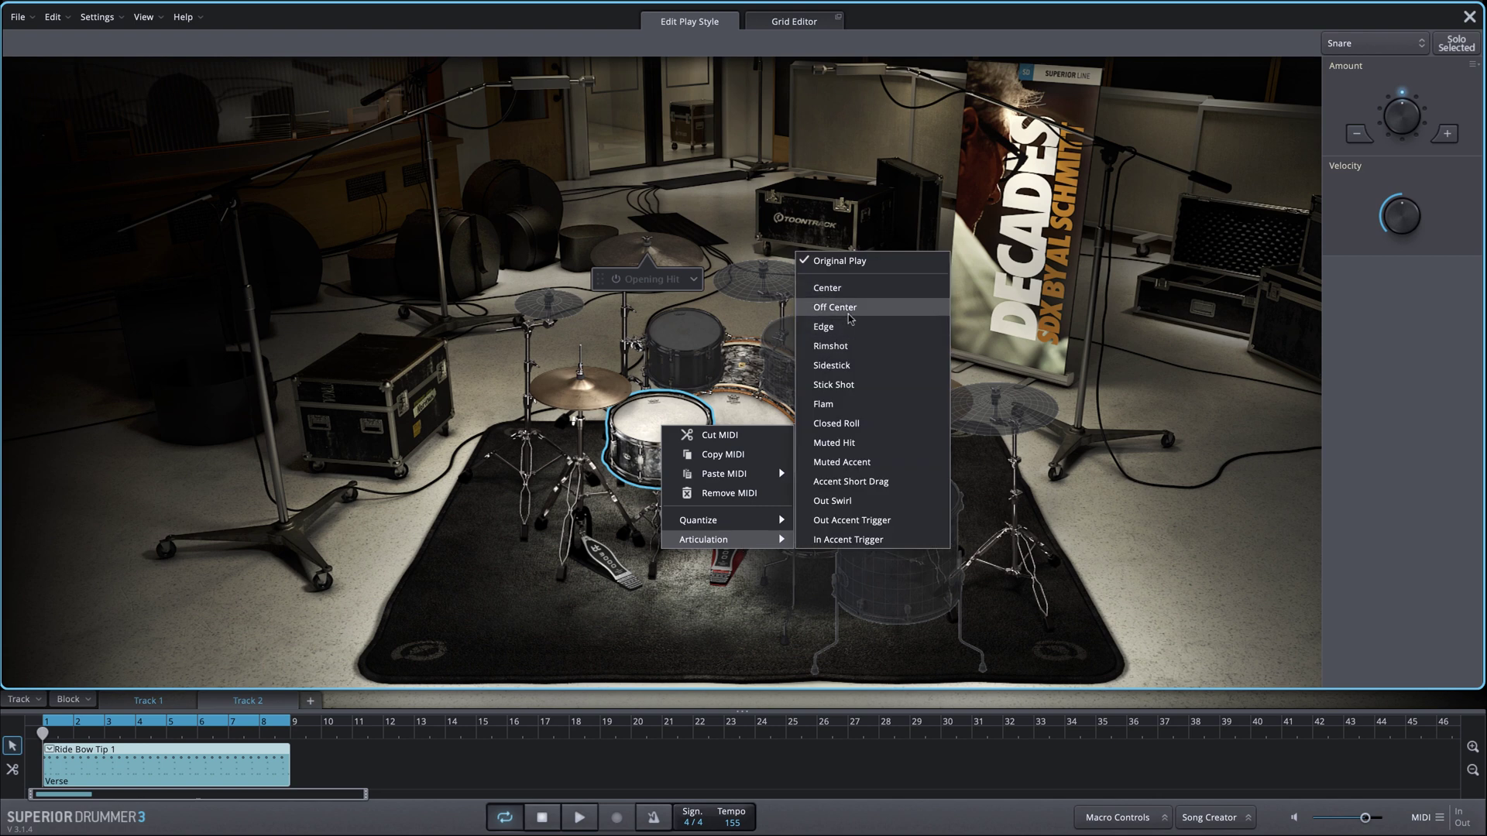
pyautogui.click(1106, 309)
pyautogui.click(579, 817)
pyautogui.rightClick(649, 428)
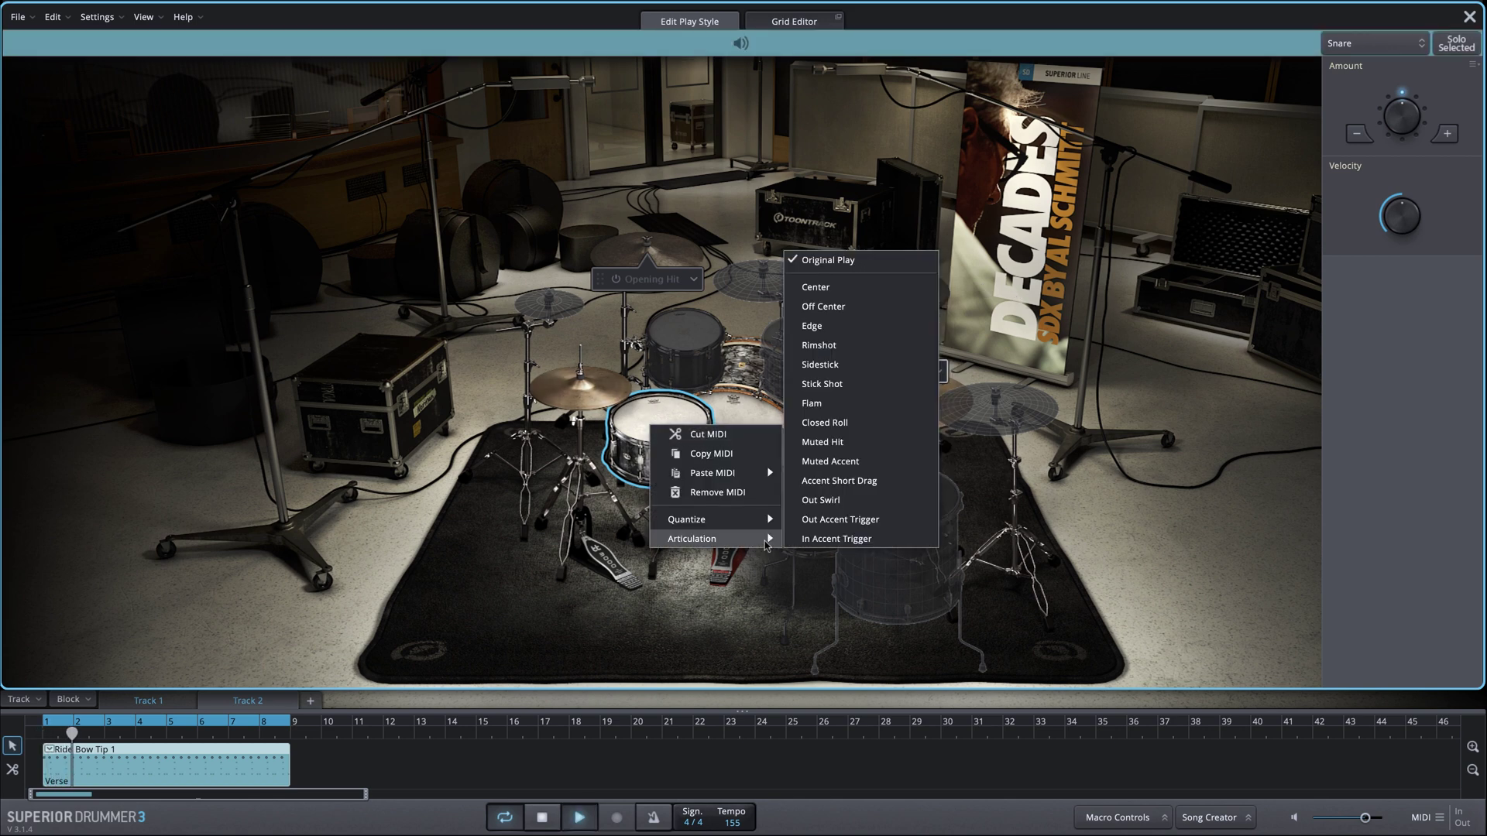
pyautogui.click(823, 307)
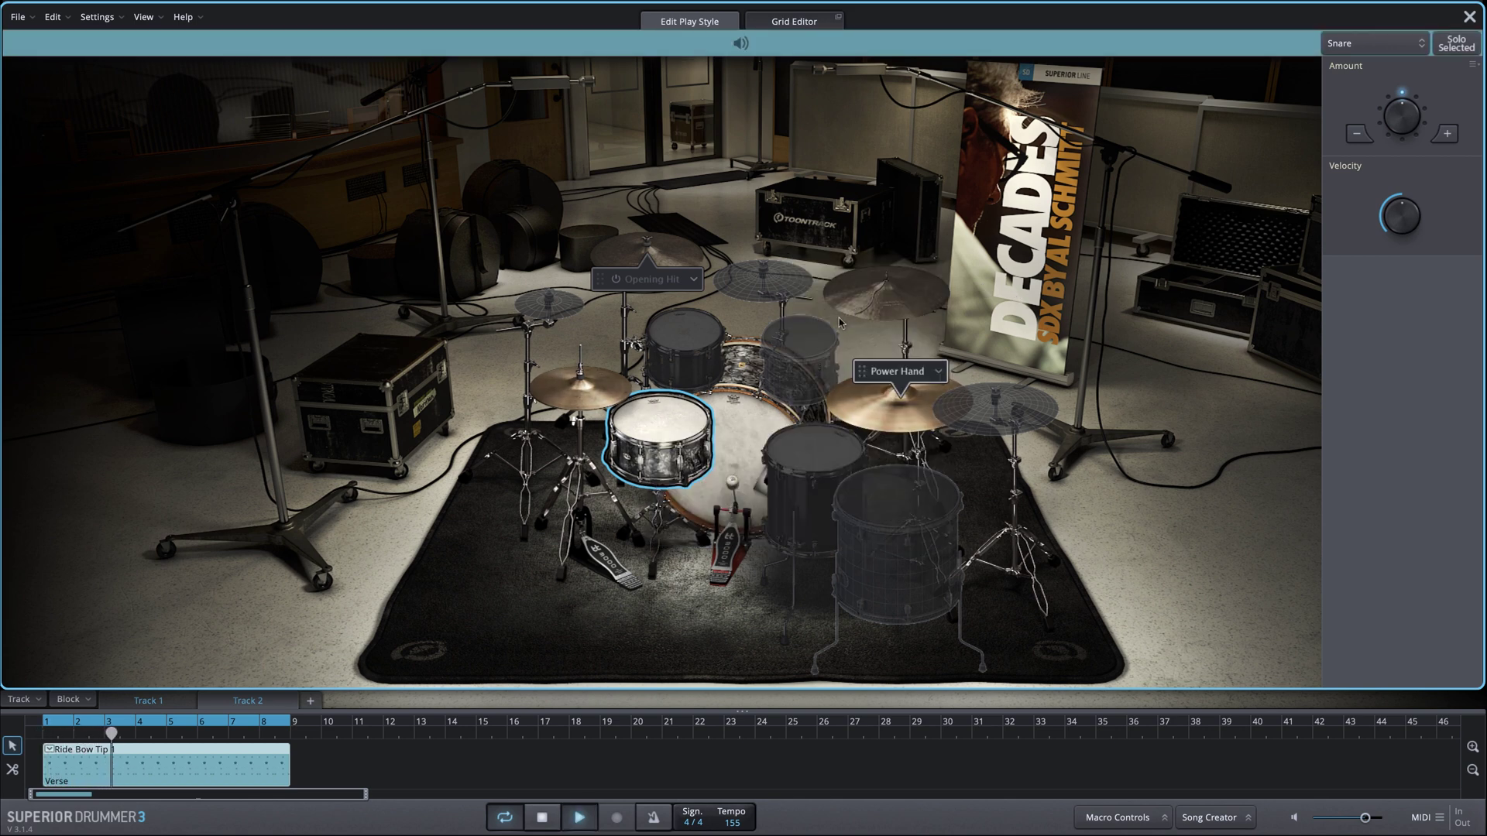
pyautogui.moveTo(1399, 206)
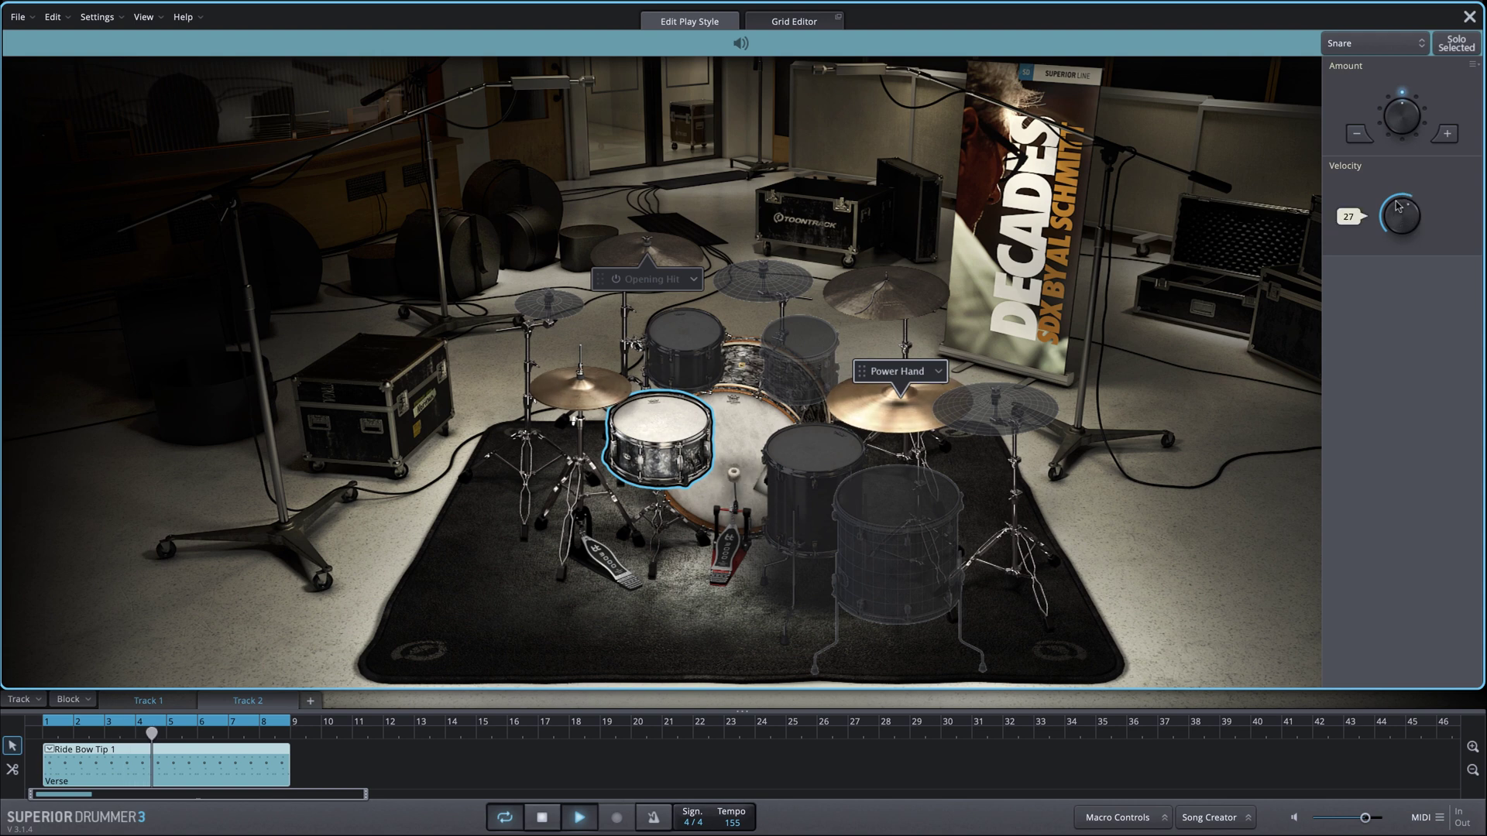
pyautogui.scroll(-3, 1399, 206)
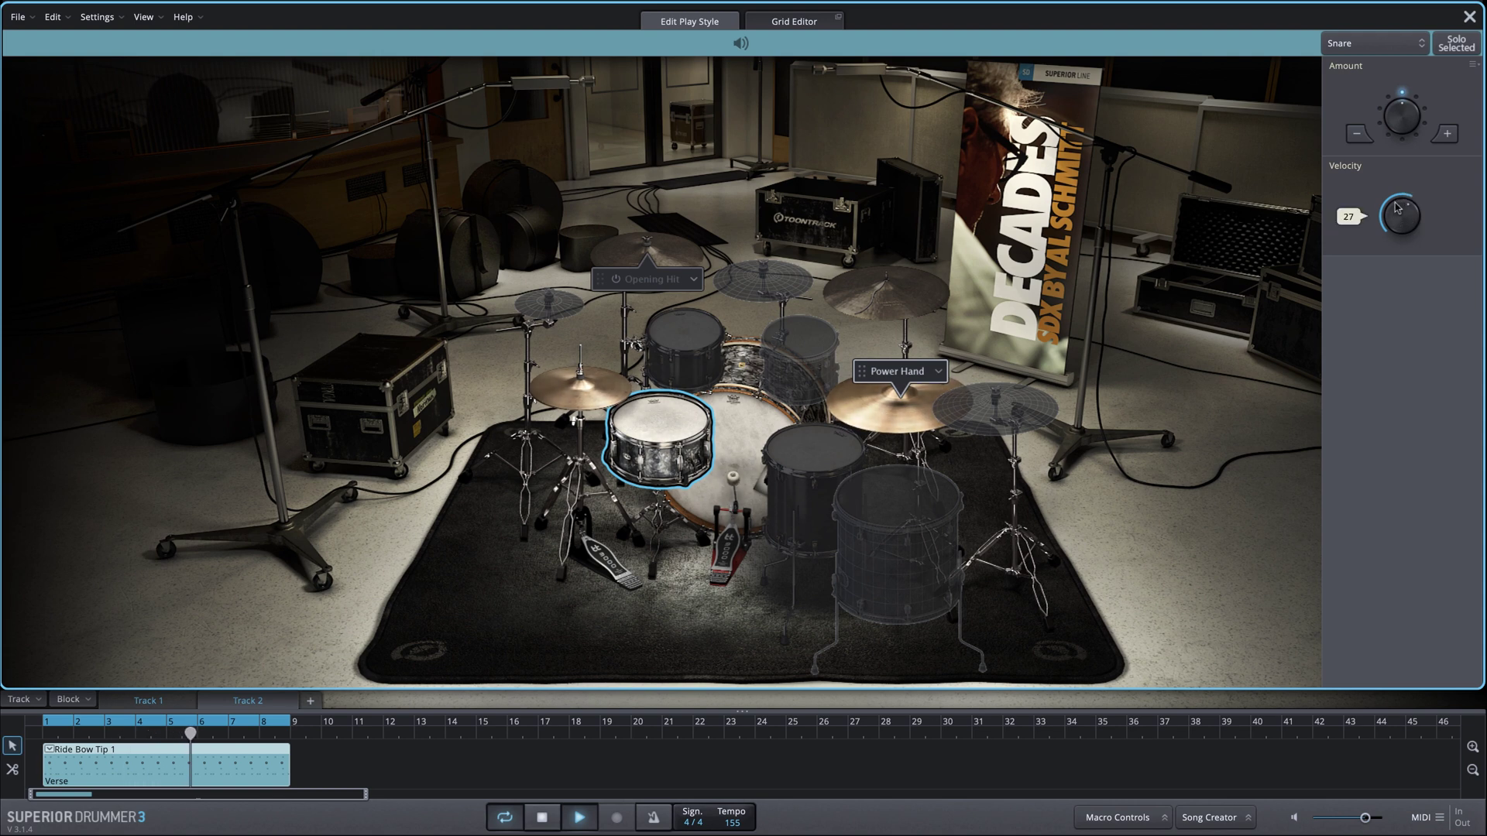
# Step: Change the snare hits to Rimshot and audition the looping groove
pyautogui.rightClick(651, 423)
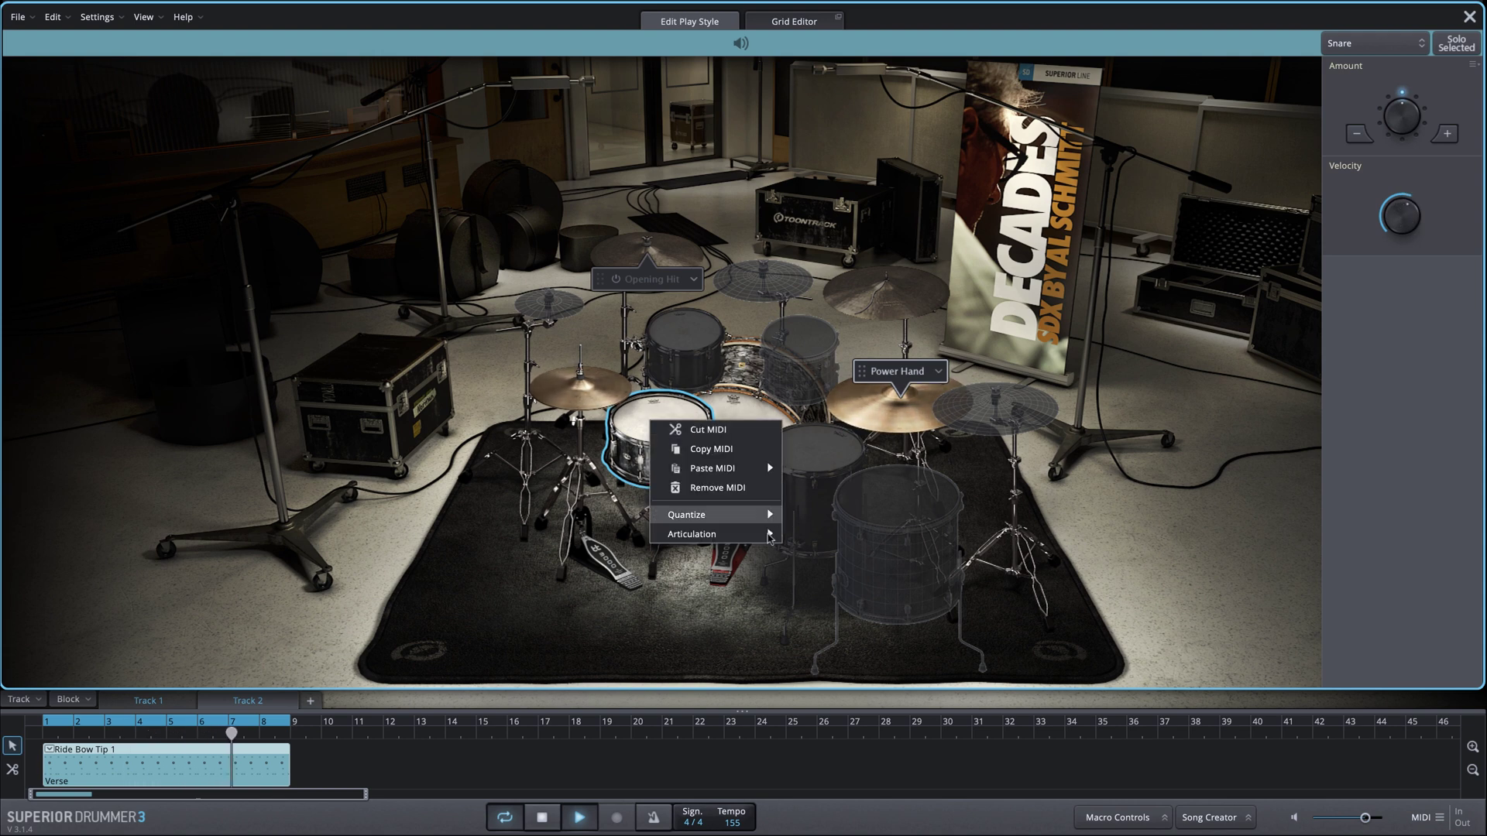
pyautogui.click(755, 399)
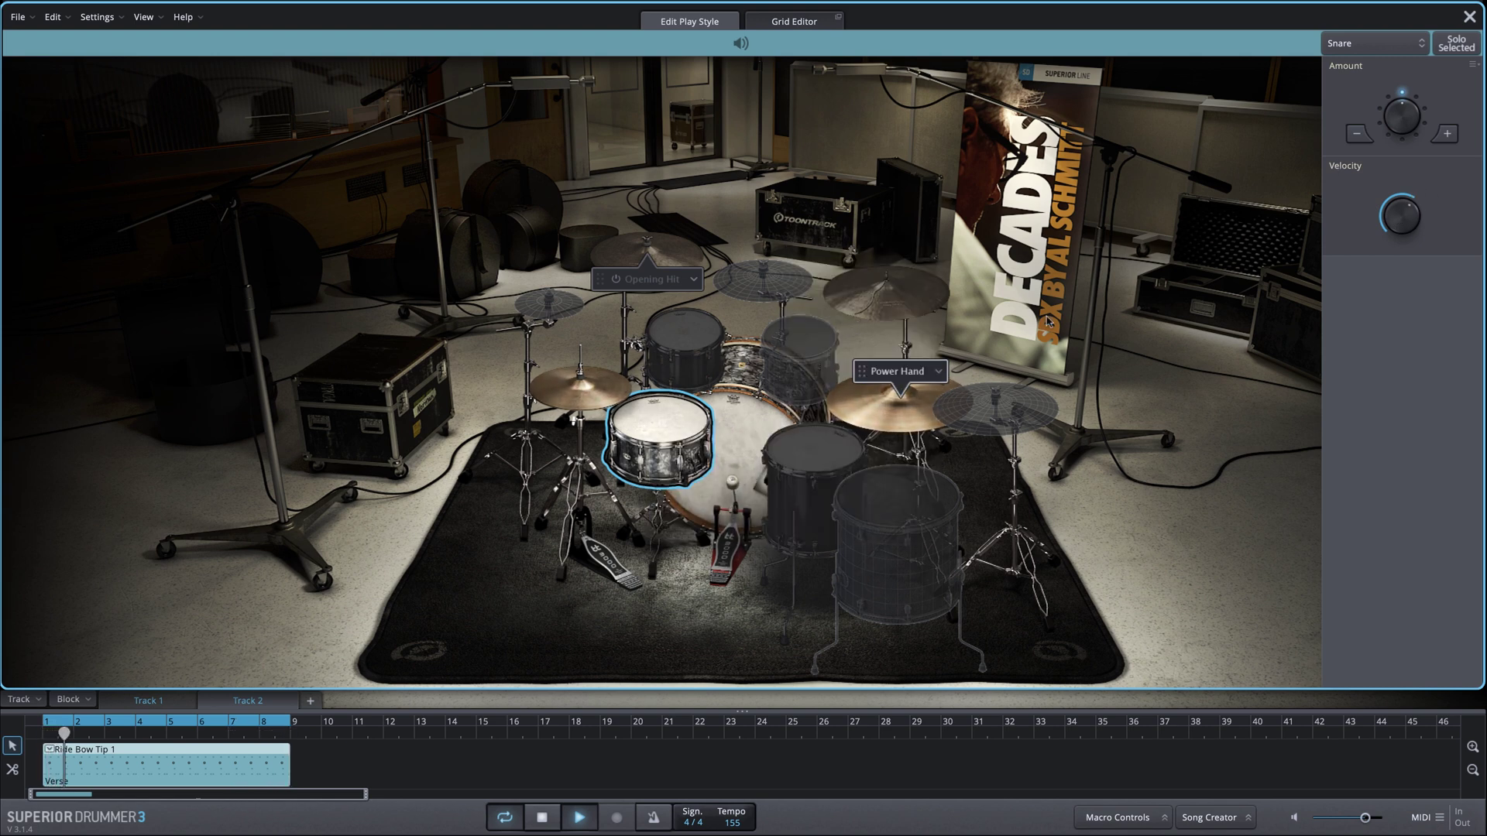
pyautogui.rightClick(668, 425)
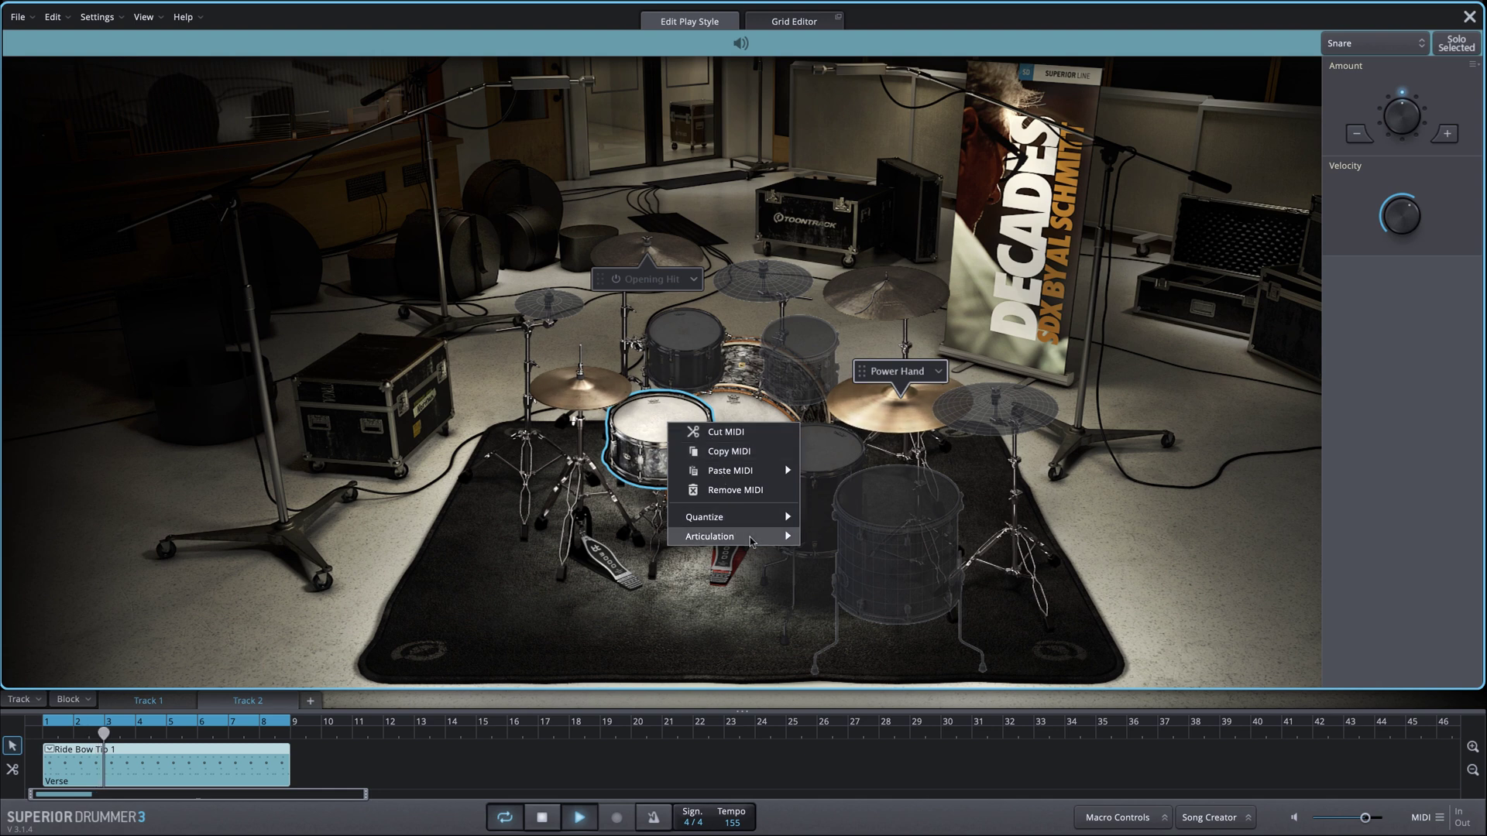
pyautogui.click(841, 341)
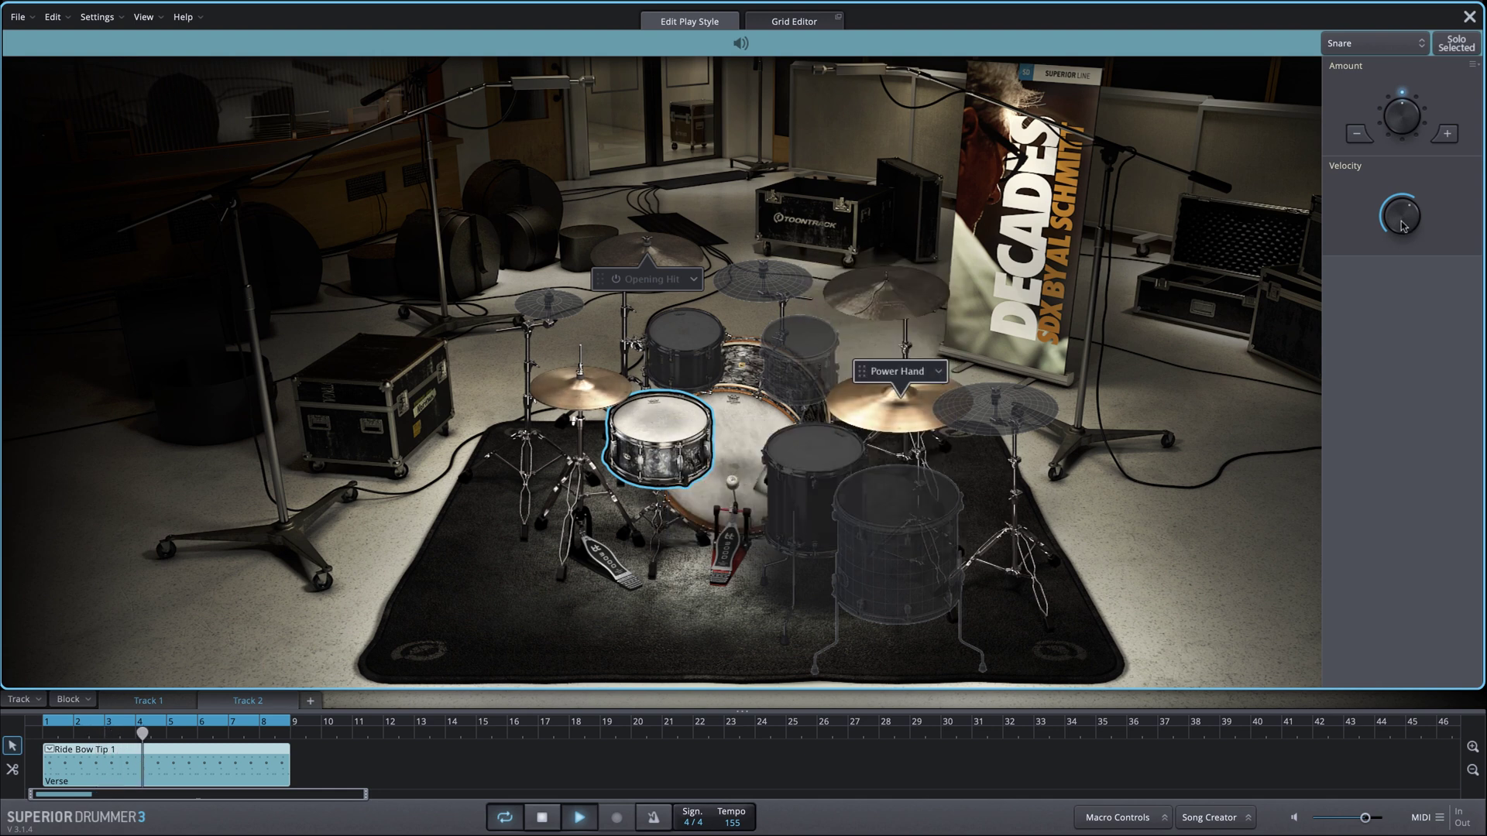
pyautogui.moveTo(1390, 225)
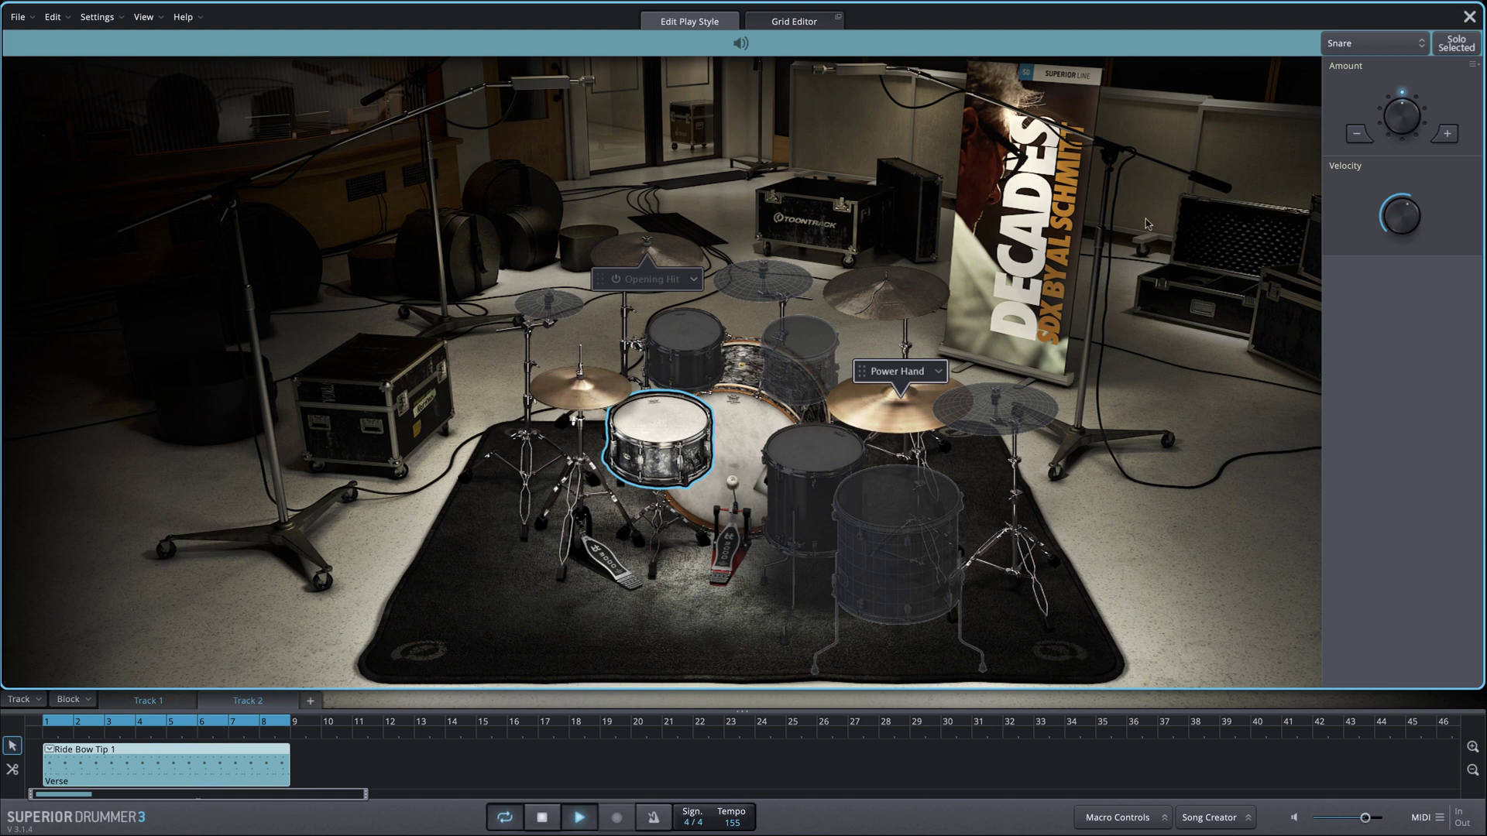
pyautogui.press('space')
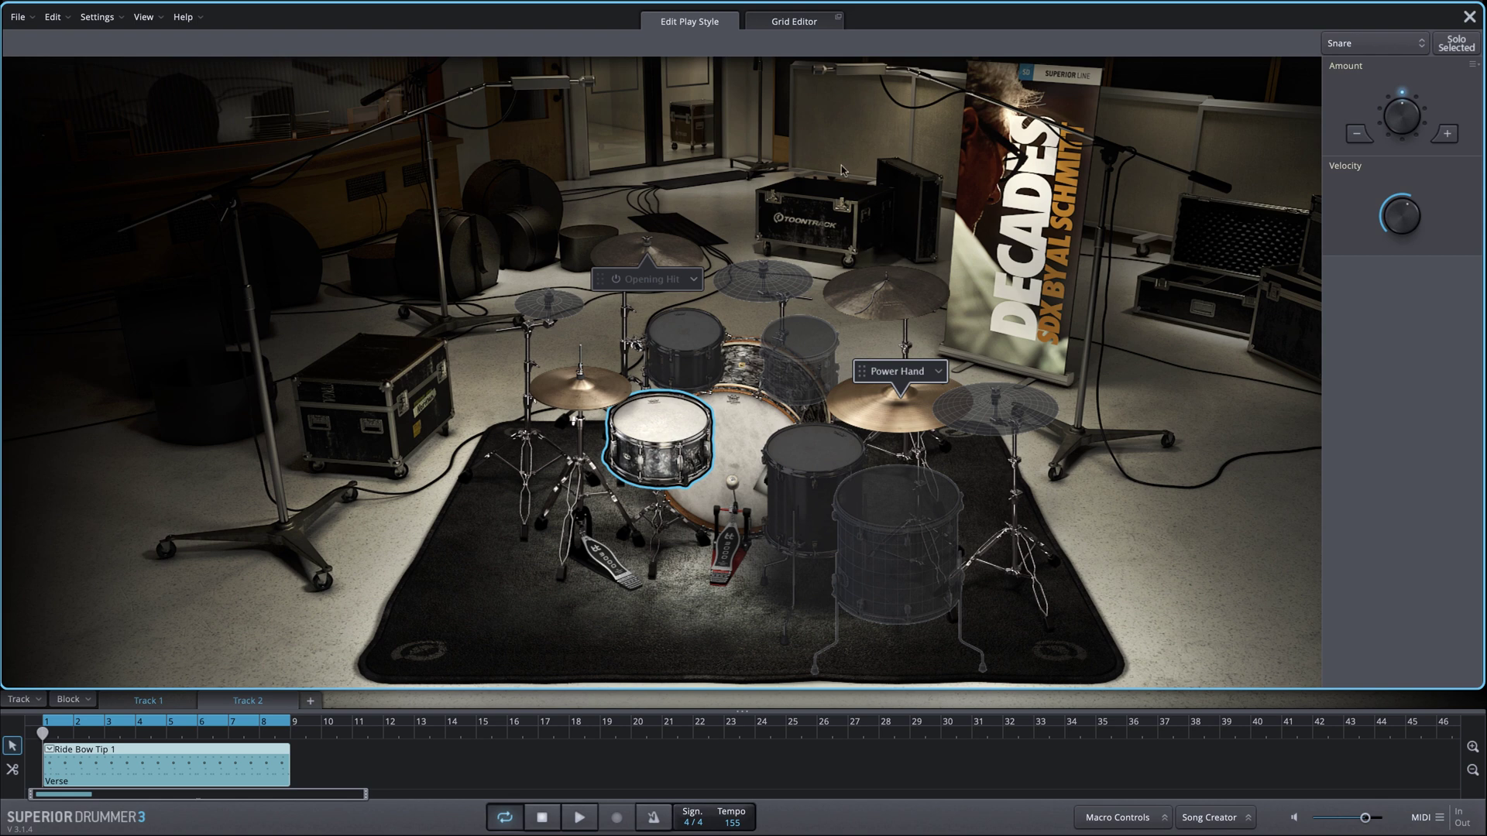
pyautogui.press('space')
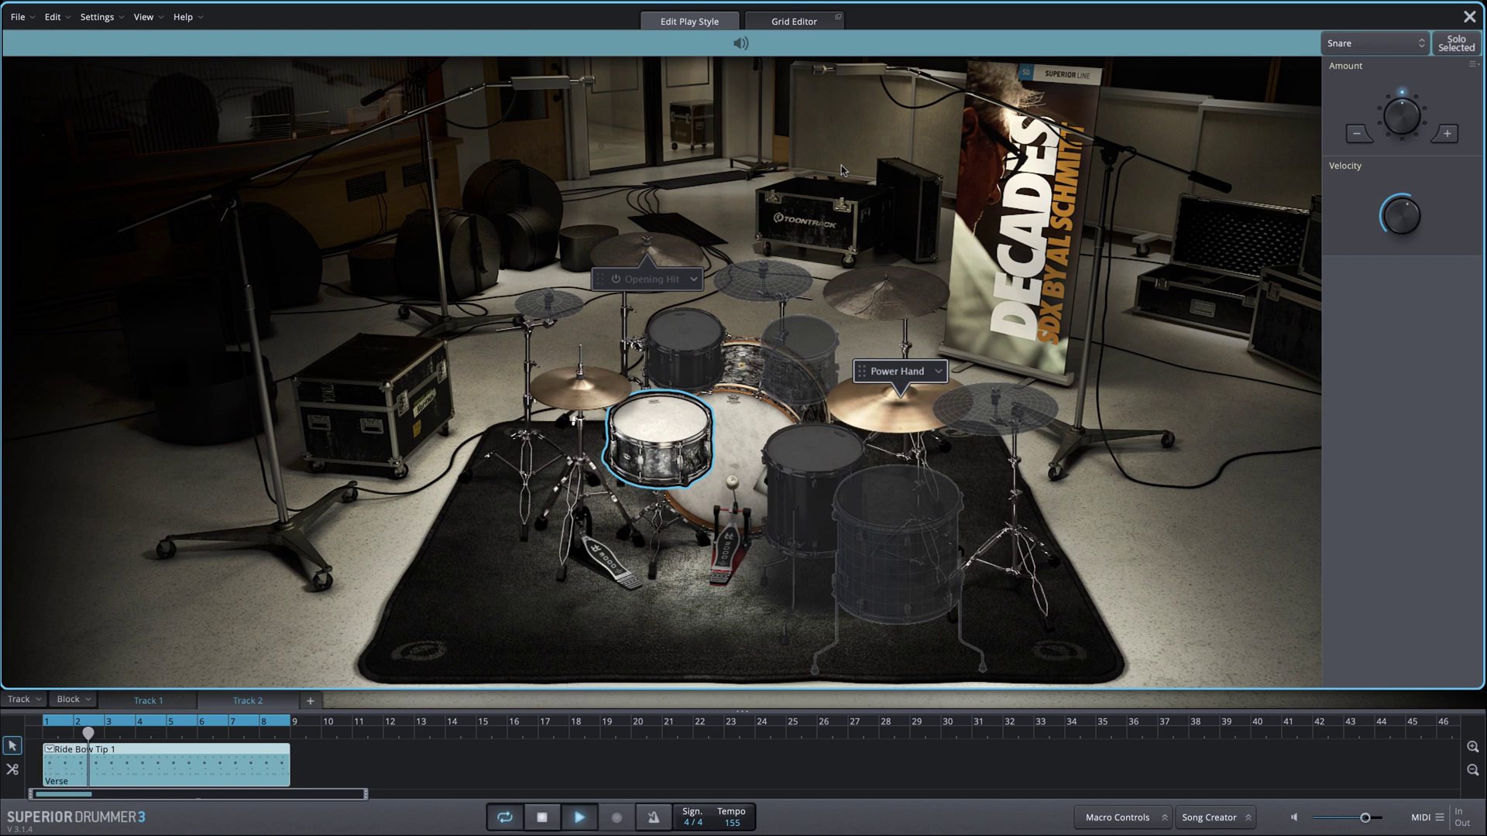
pyautogui.press('space')
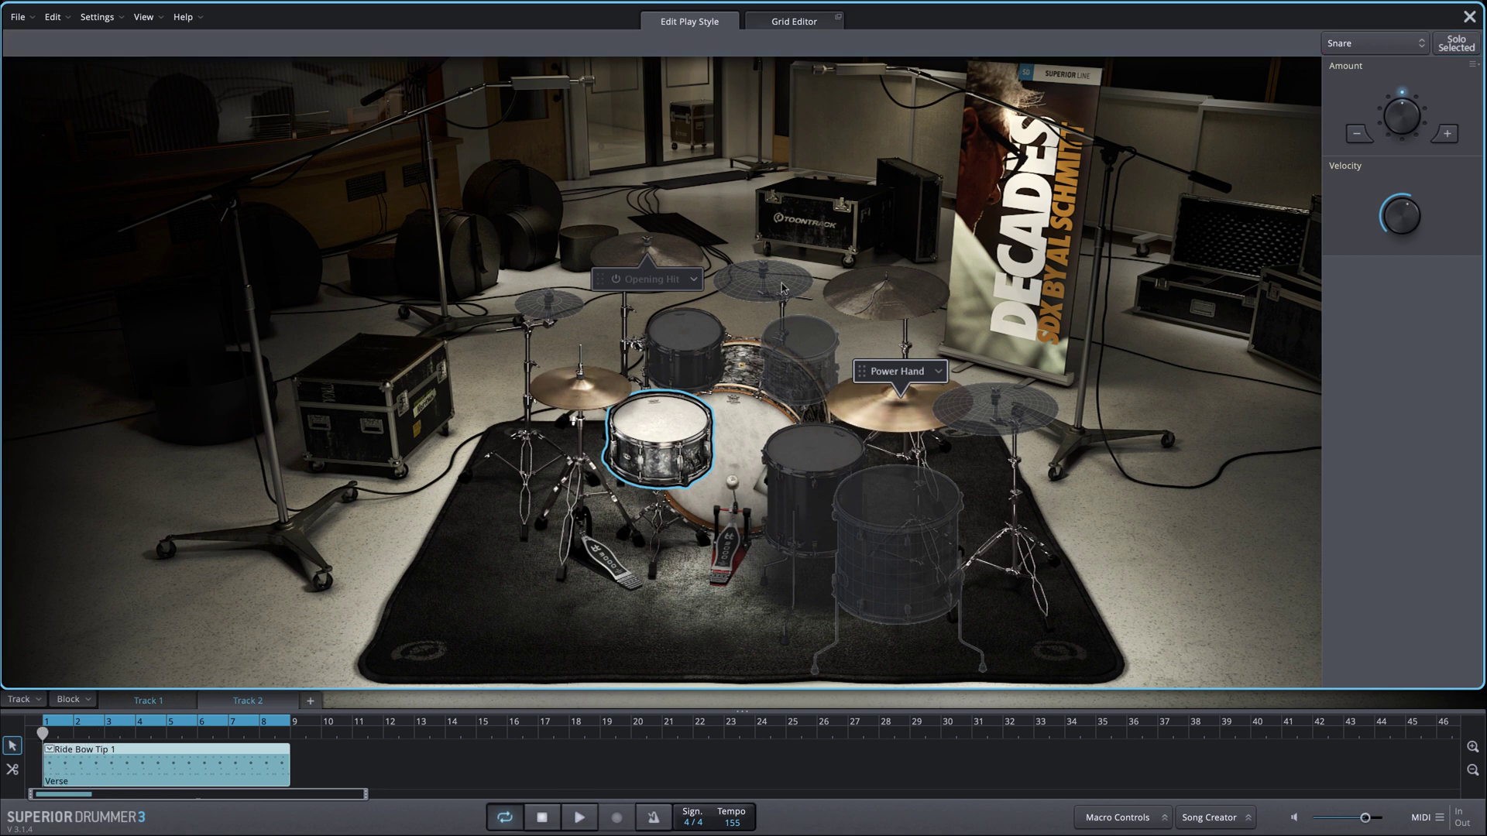
pyautogui.press('space')
# Step: Switch the snare hits to Muted Hit and raise their velocity to 55
pyautogui.rightClick(659, 437)
pyautogui.moveTo(734, 549)
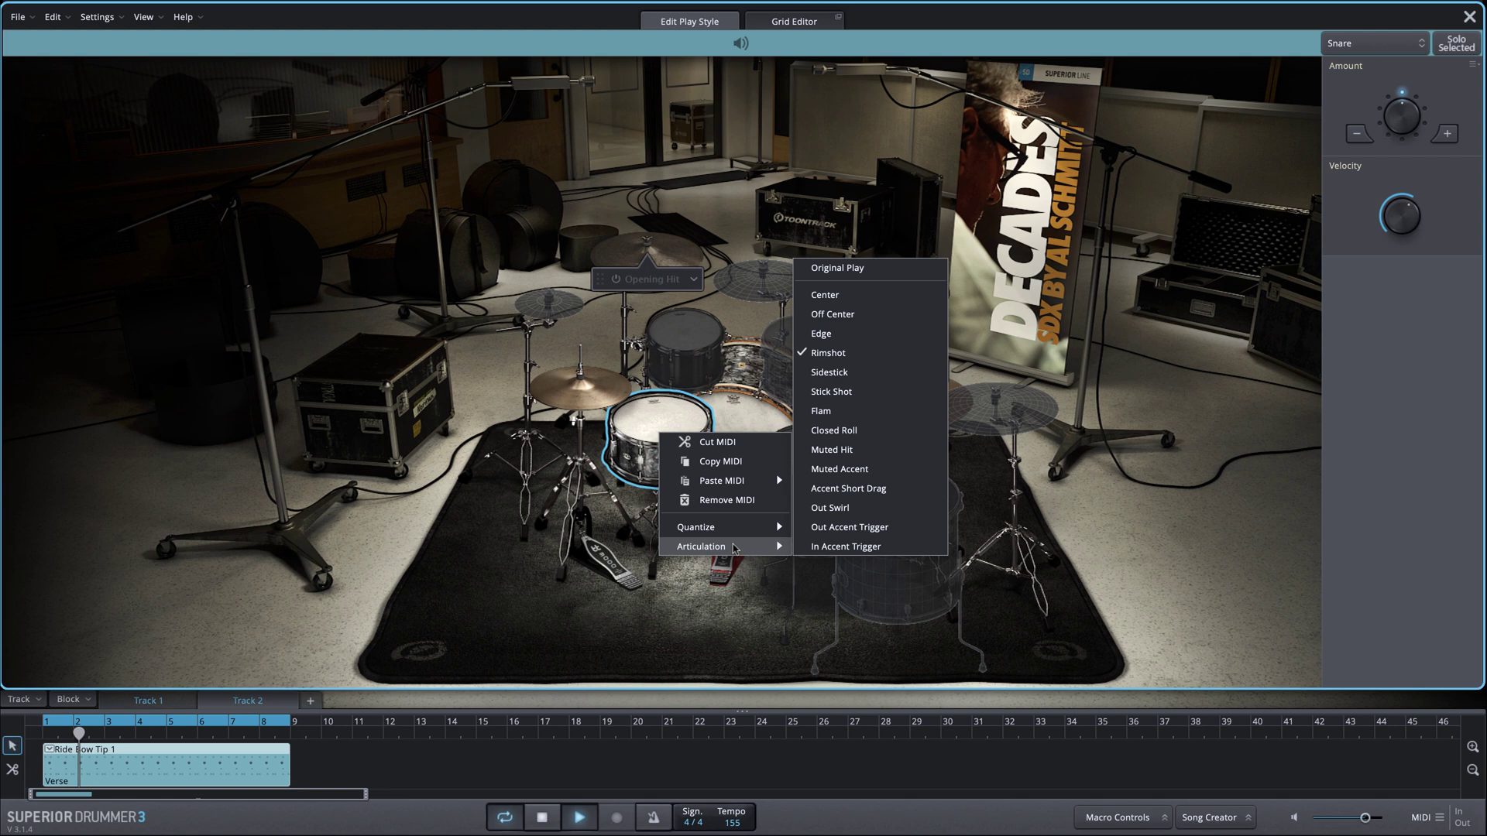
pyautogui.click(844, 459)
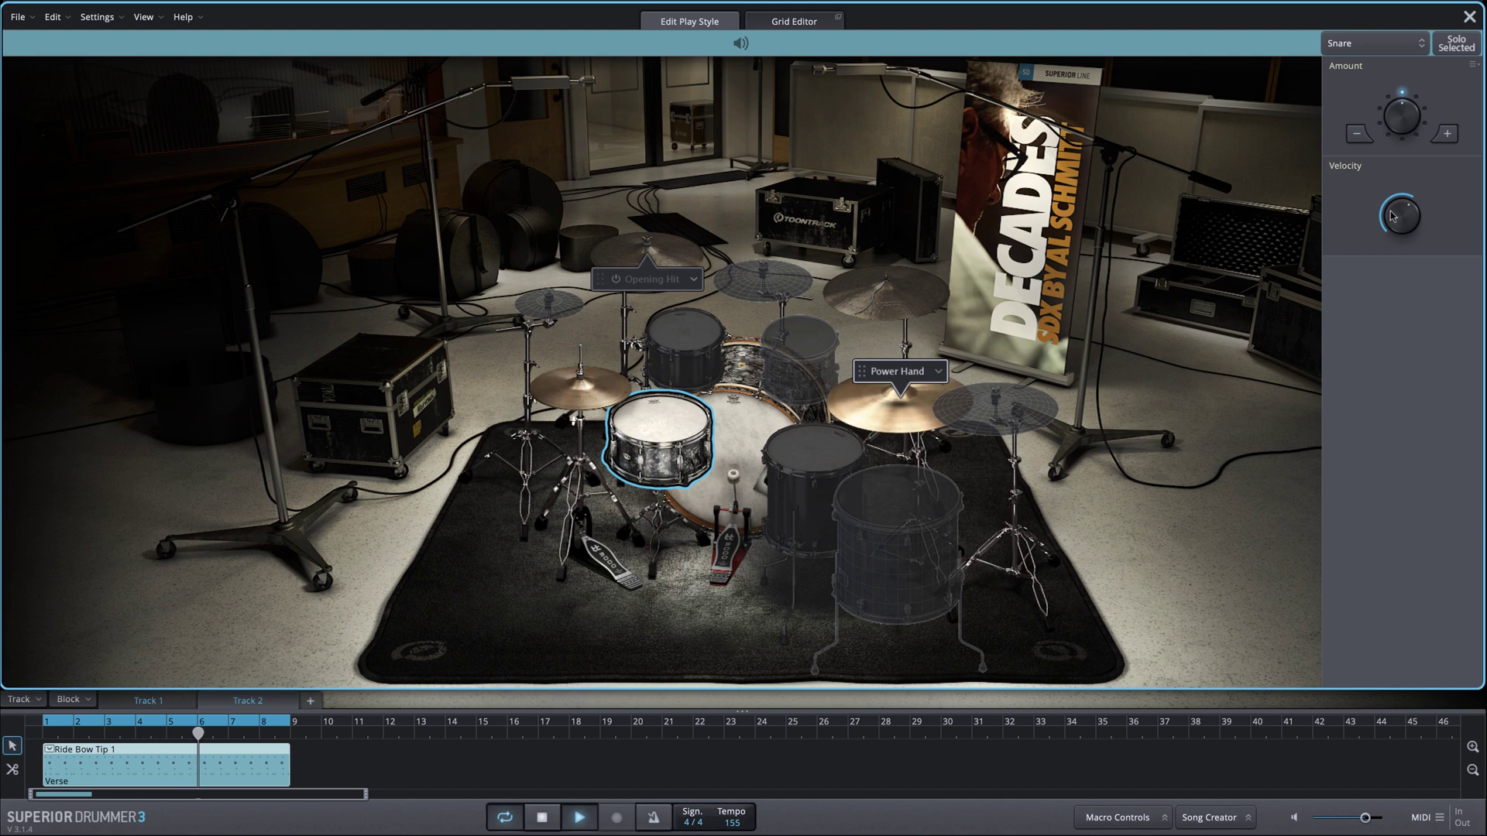
pyautogui.moveTo(1391, 216); pyautogui.dragTo(1392, 203)
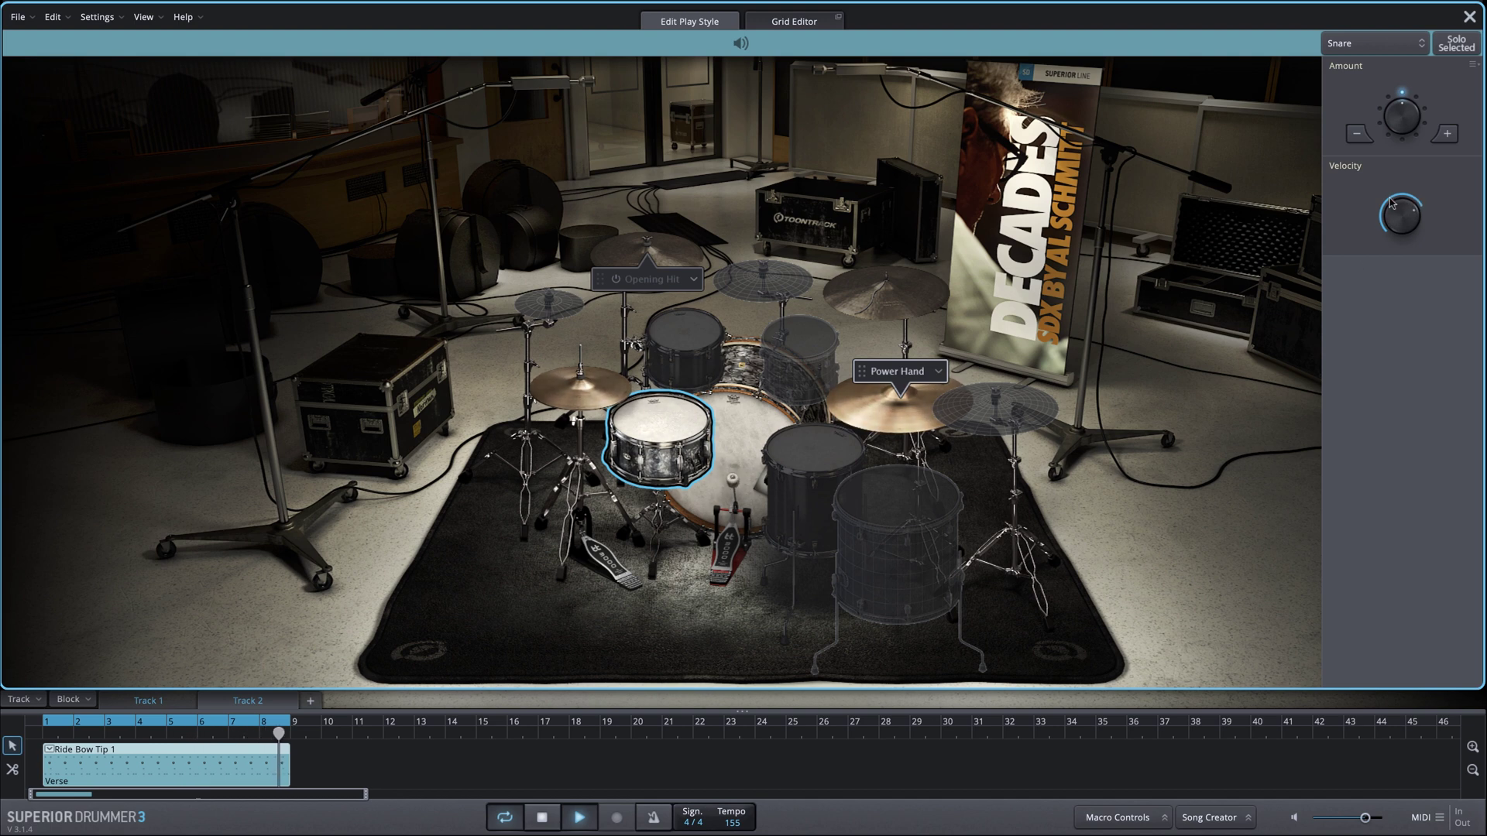
pyautogui.press('space')
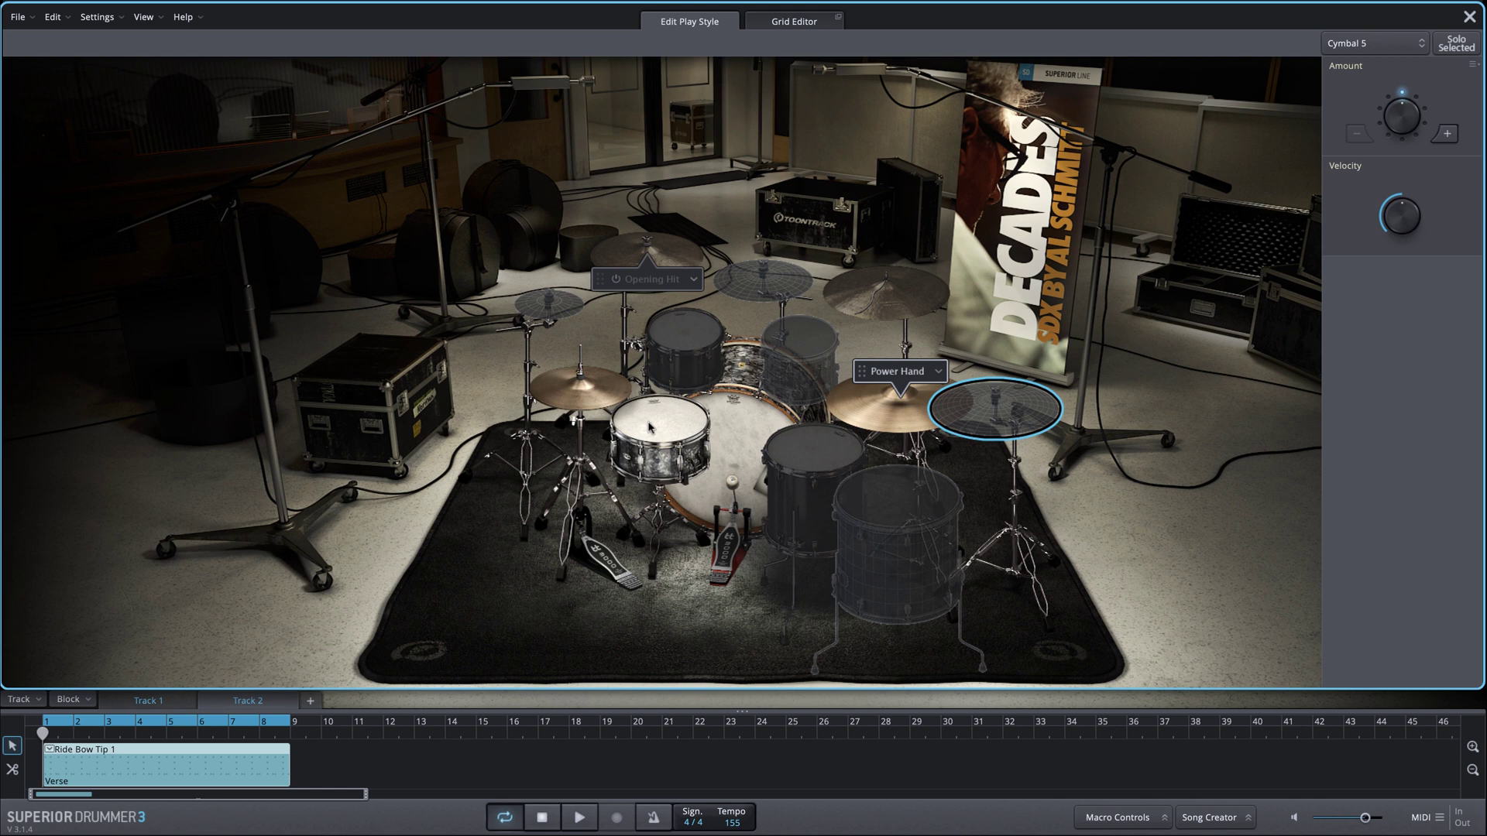
# Step: Change the snare hits to Muted Accent and audition the groove
pyautogui.press('space')
pyautogui.rightClick(649, 427)
pyautogui.moveTo(736, 535)
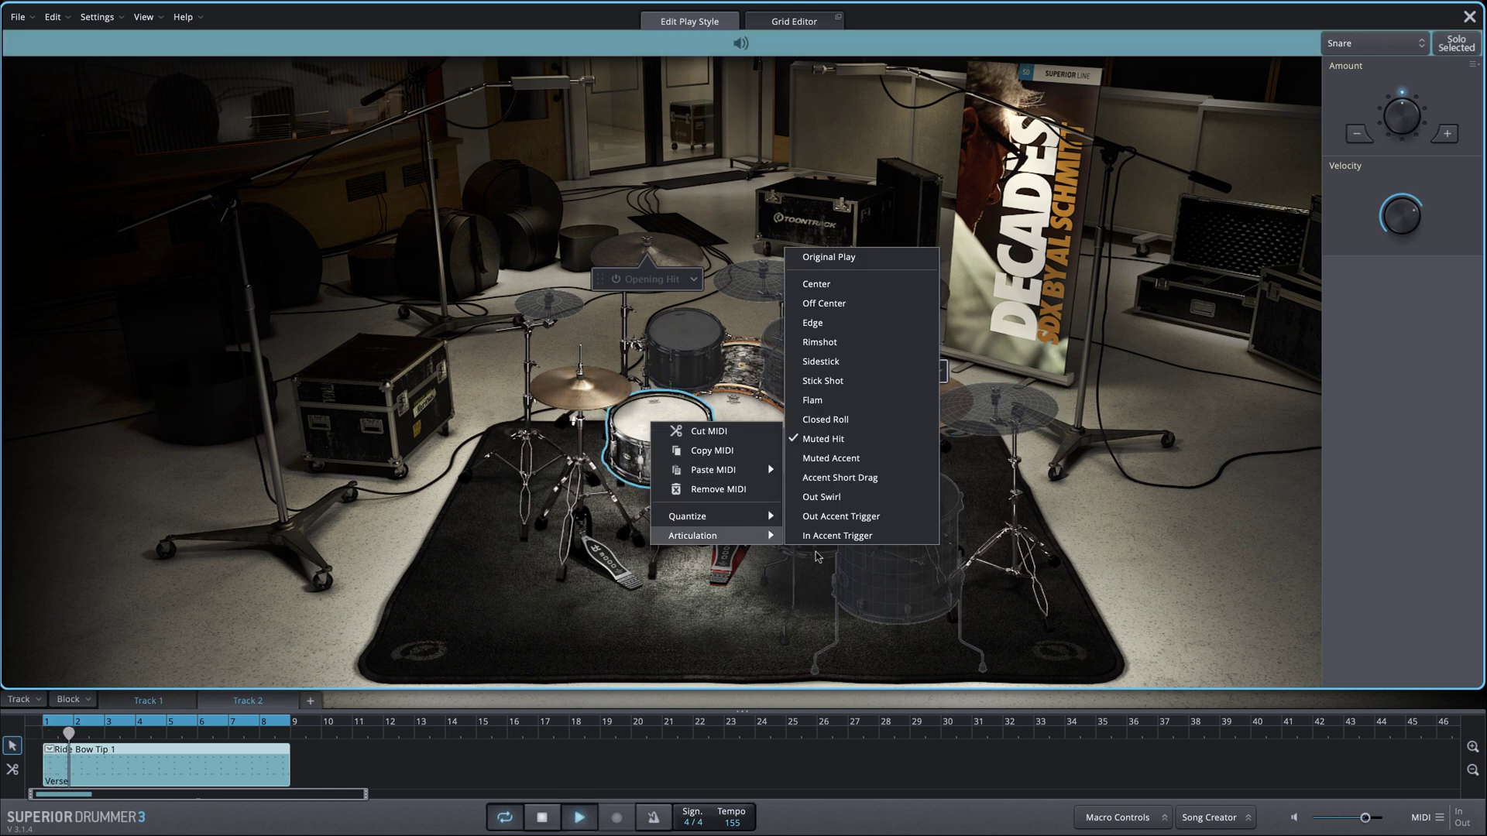
pyautogui.click(840, 460)
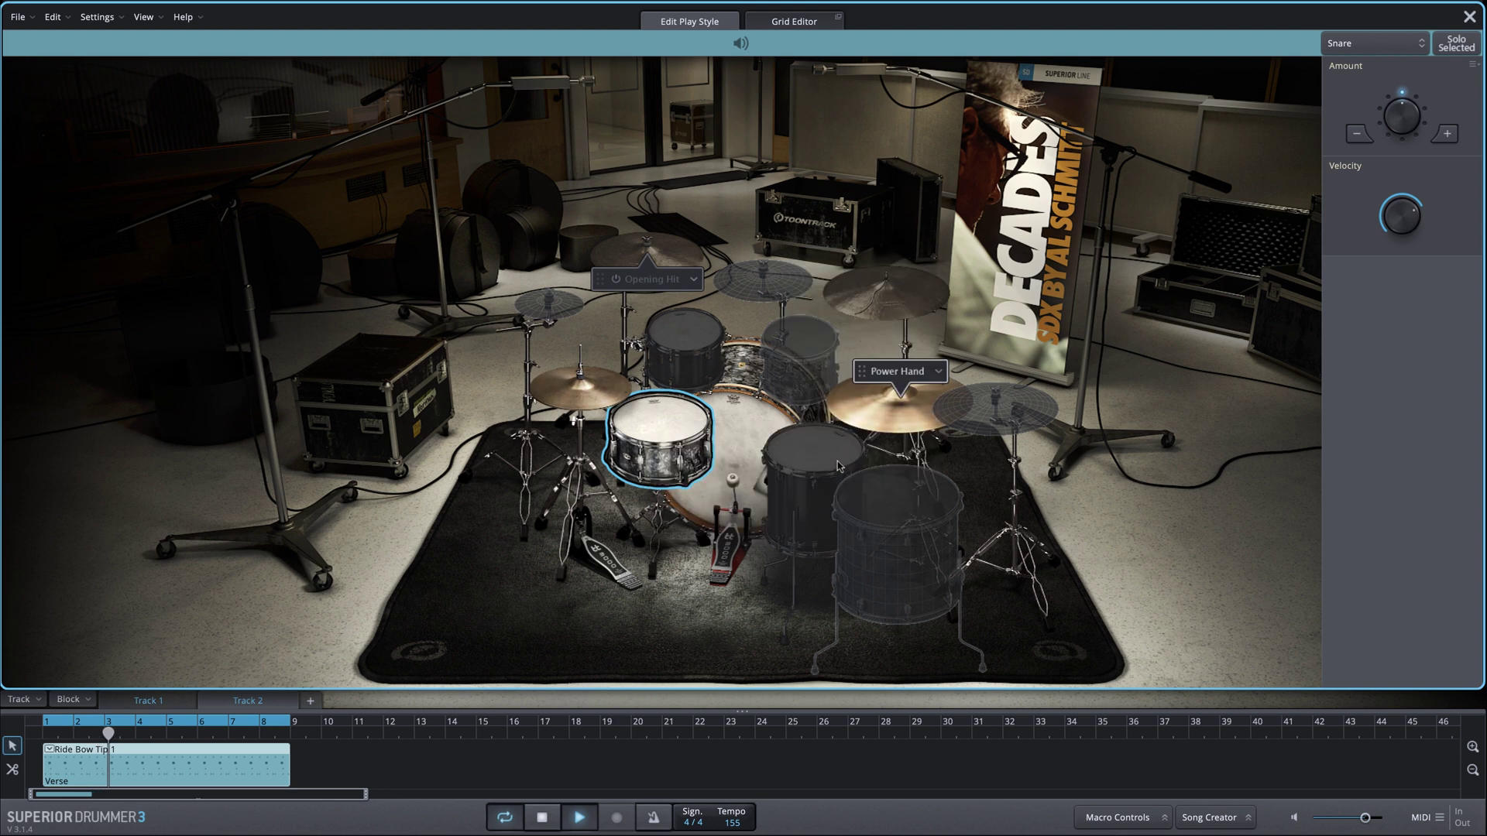
pyautogui.moveTo(1400, 206)
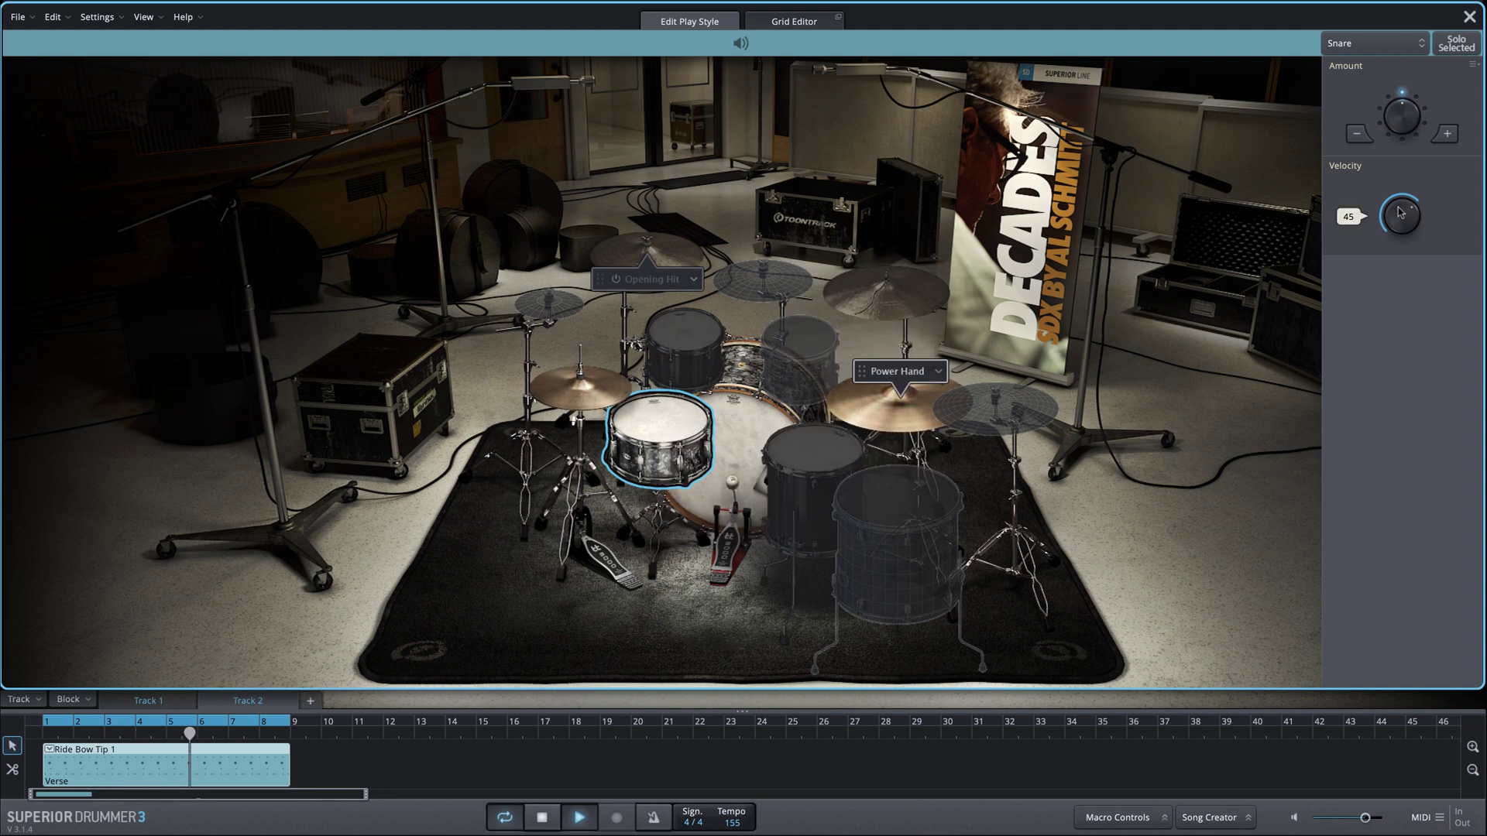
pyautogui.press('space')
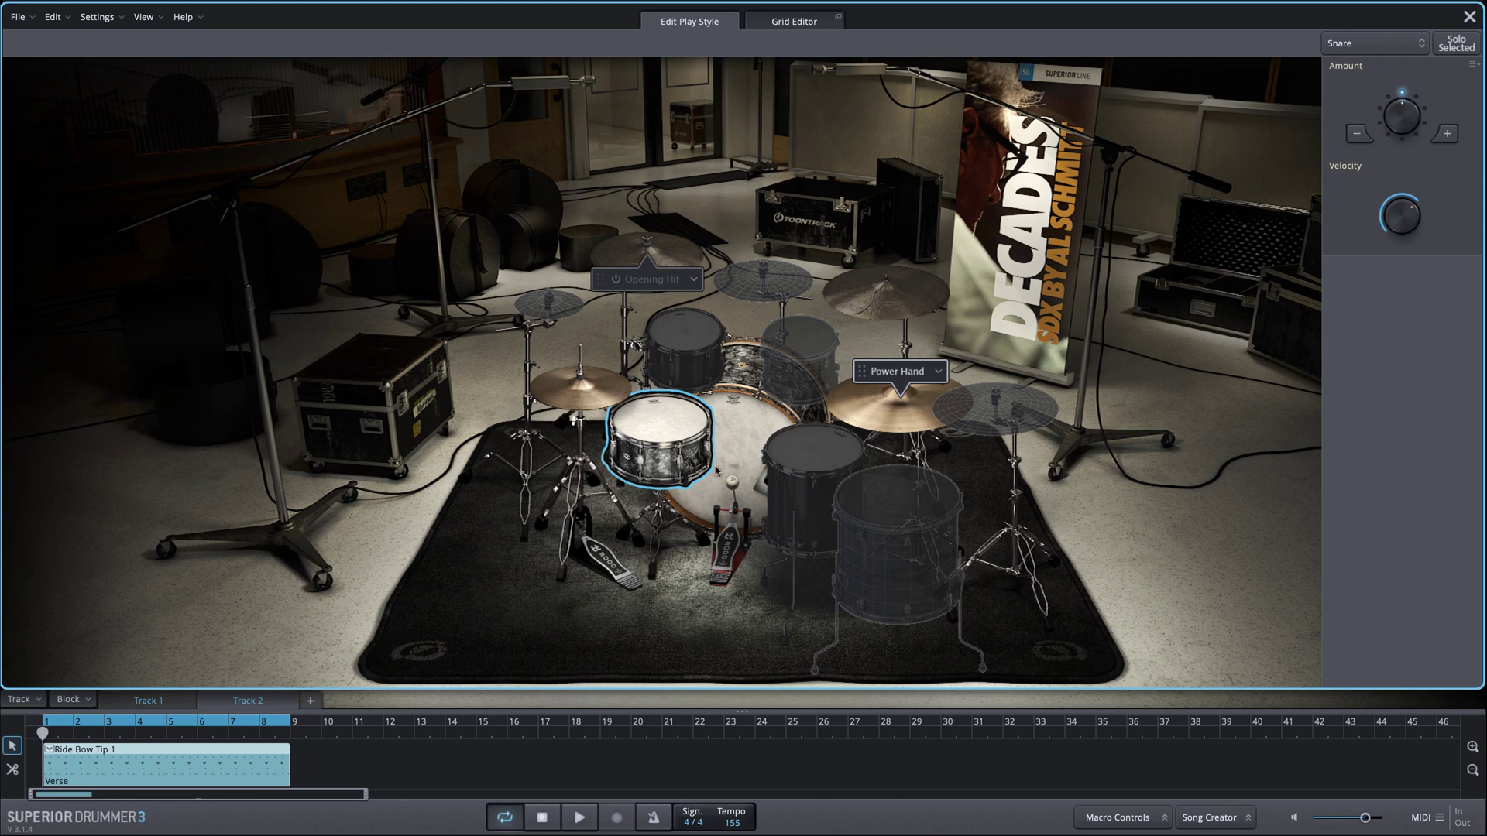
pyautogui.press('space')
# Step: Try the snare on Rimshot, then reset it to its original articulation and stop playback
pyautogui.rightClick(661, 436)
pyautogui.moveTo(703, 543)
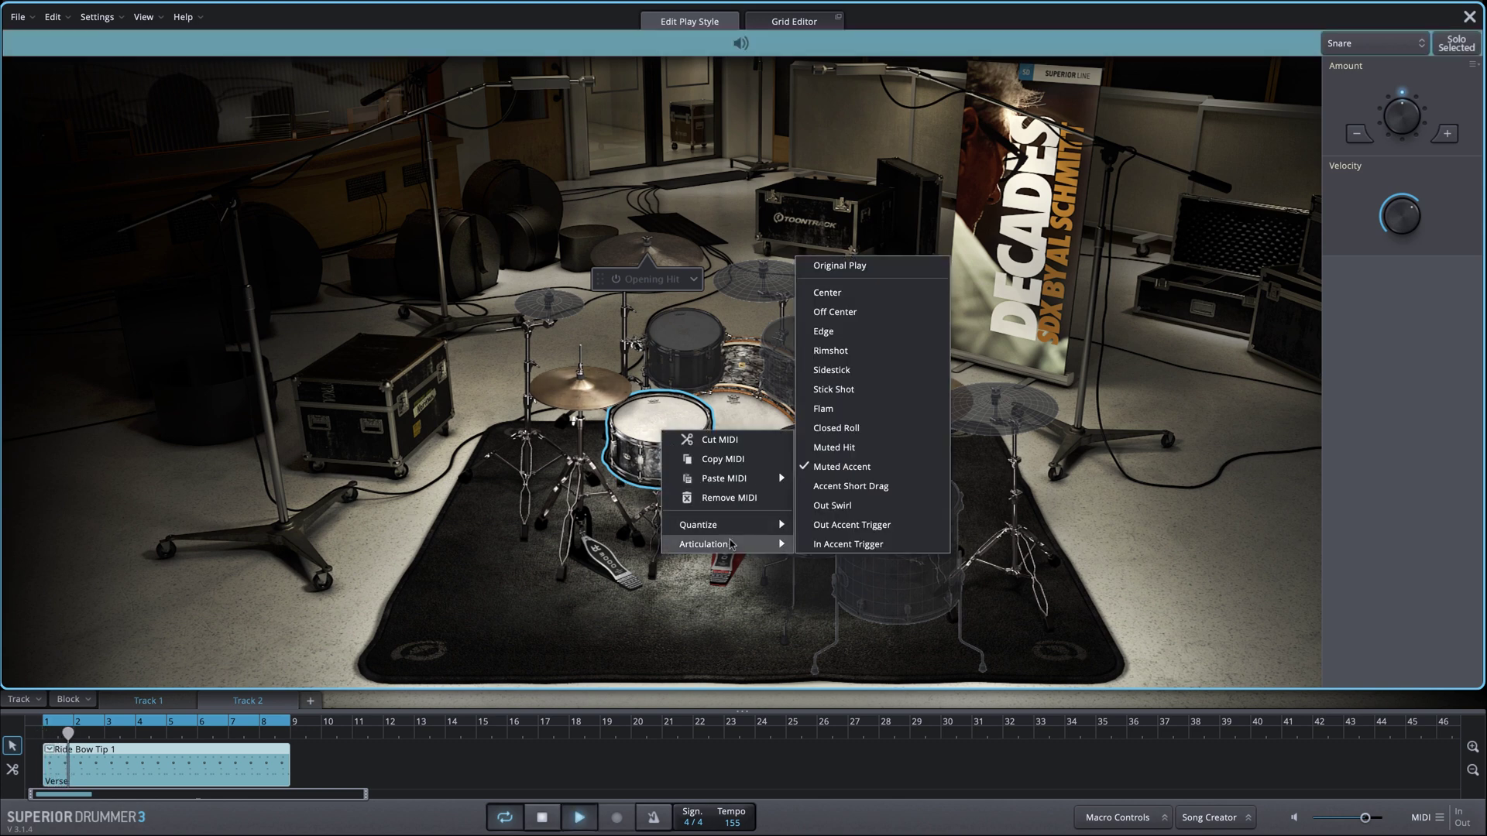
pyautogui.click(830, 350)
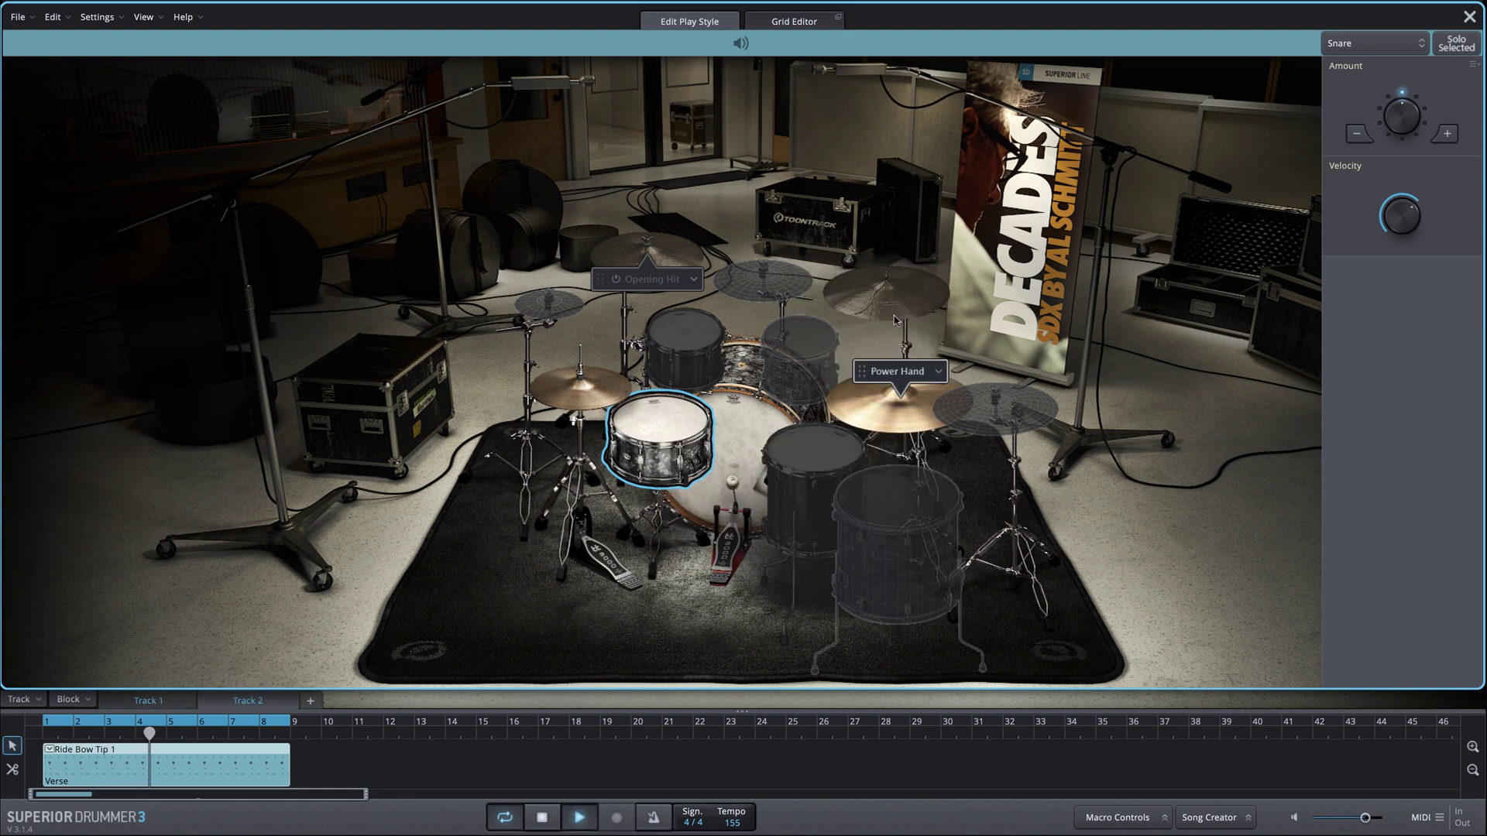
pyautogui.rightClick(666, 425)
pyautogui.moveTo(708, 535)
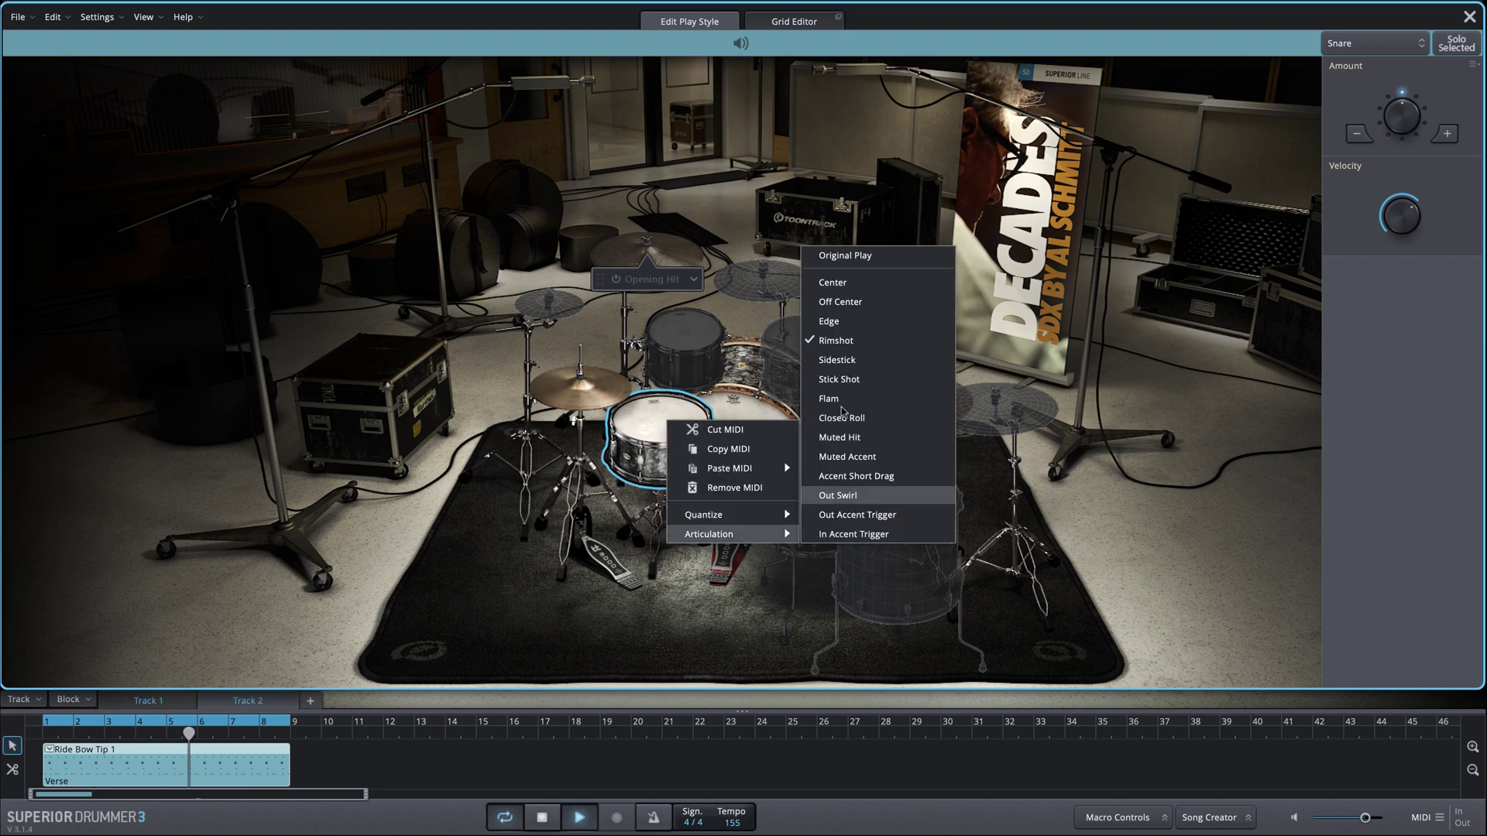
pyautogui.click(842, 257)
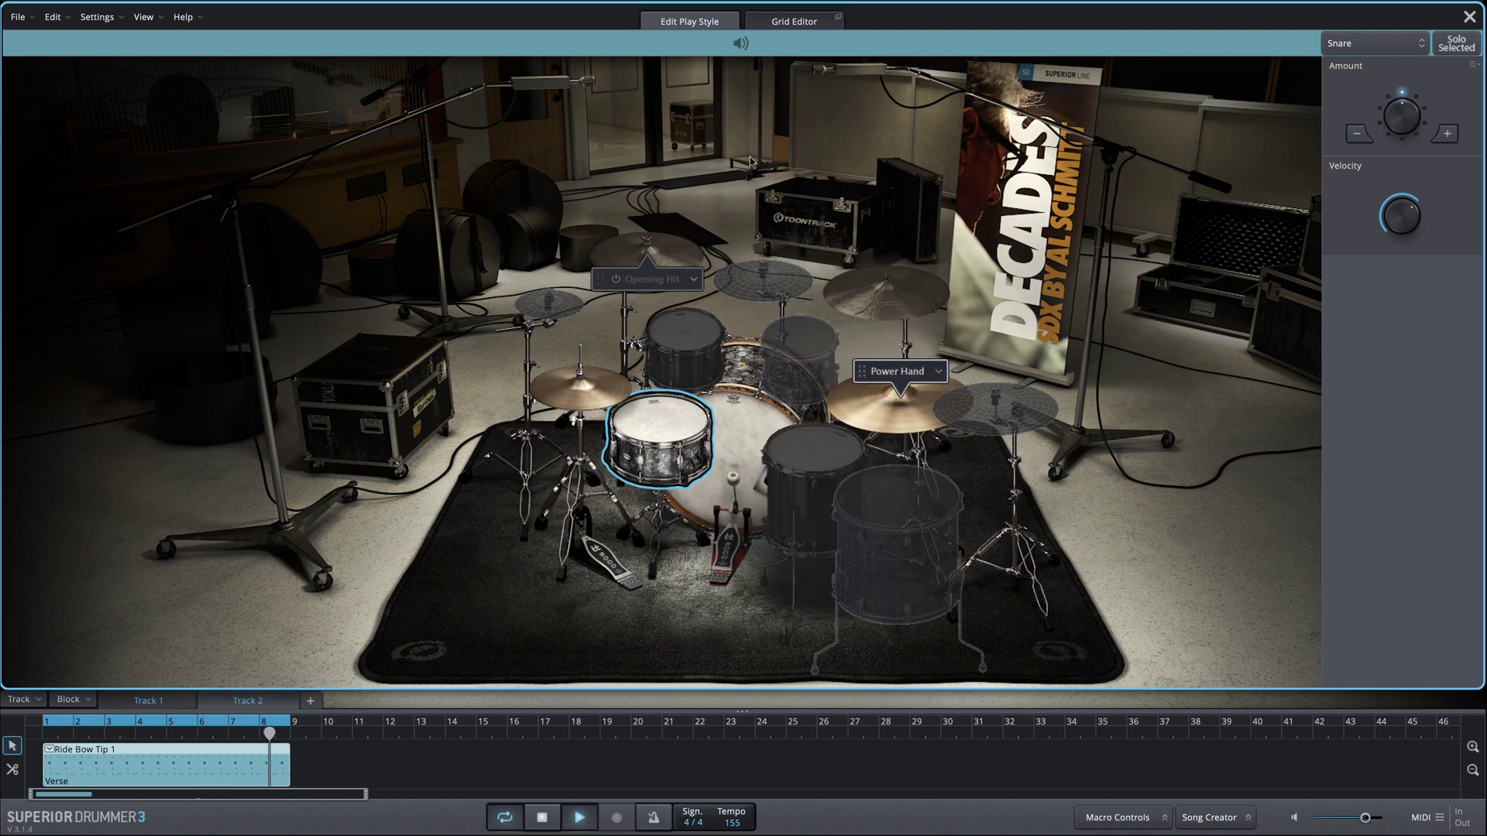
pyautogui.press('space')
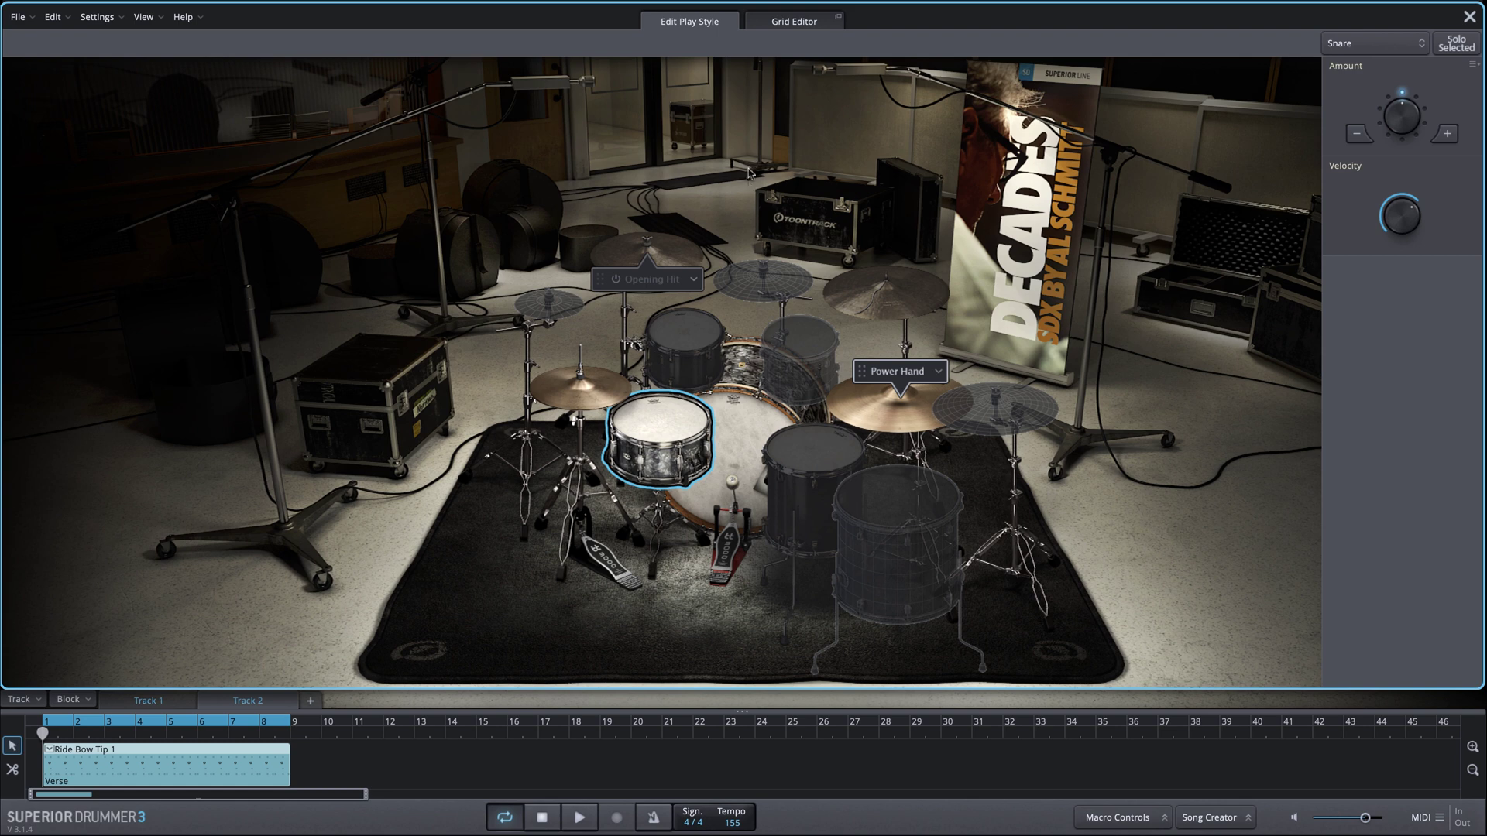
# Step: Switch the snare to Accent Short Drag, audition it, and raise its velocity
pyautogui.rightClick(661, 434)
pyautogui.moveTo(740, 543)
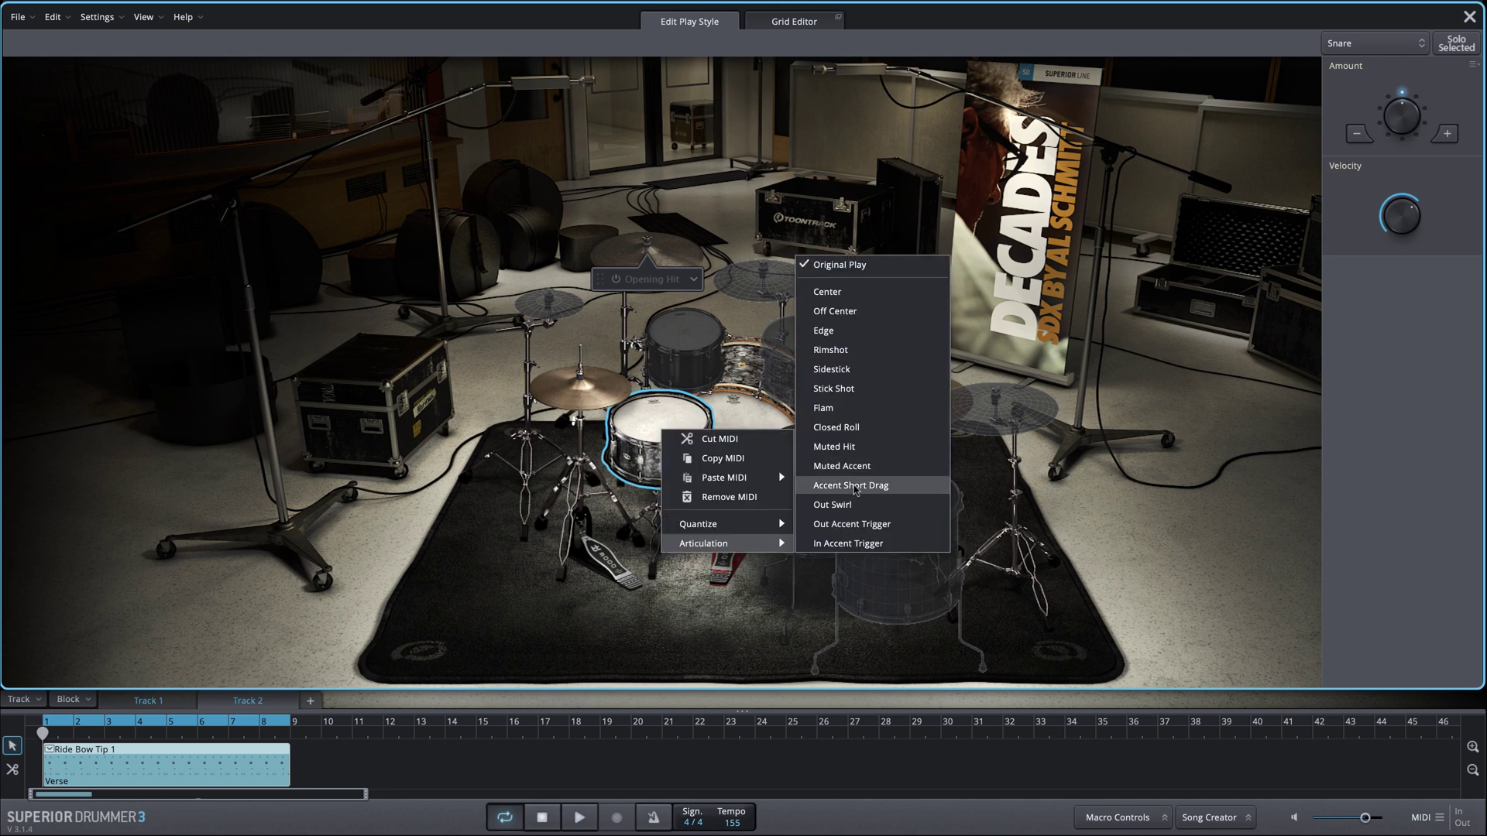
pyautogui.click(854, 485)
pyautogui.press('space')
pyautogui.rightClick(662, 415)
pyautogui.moveTo(721, 524)
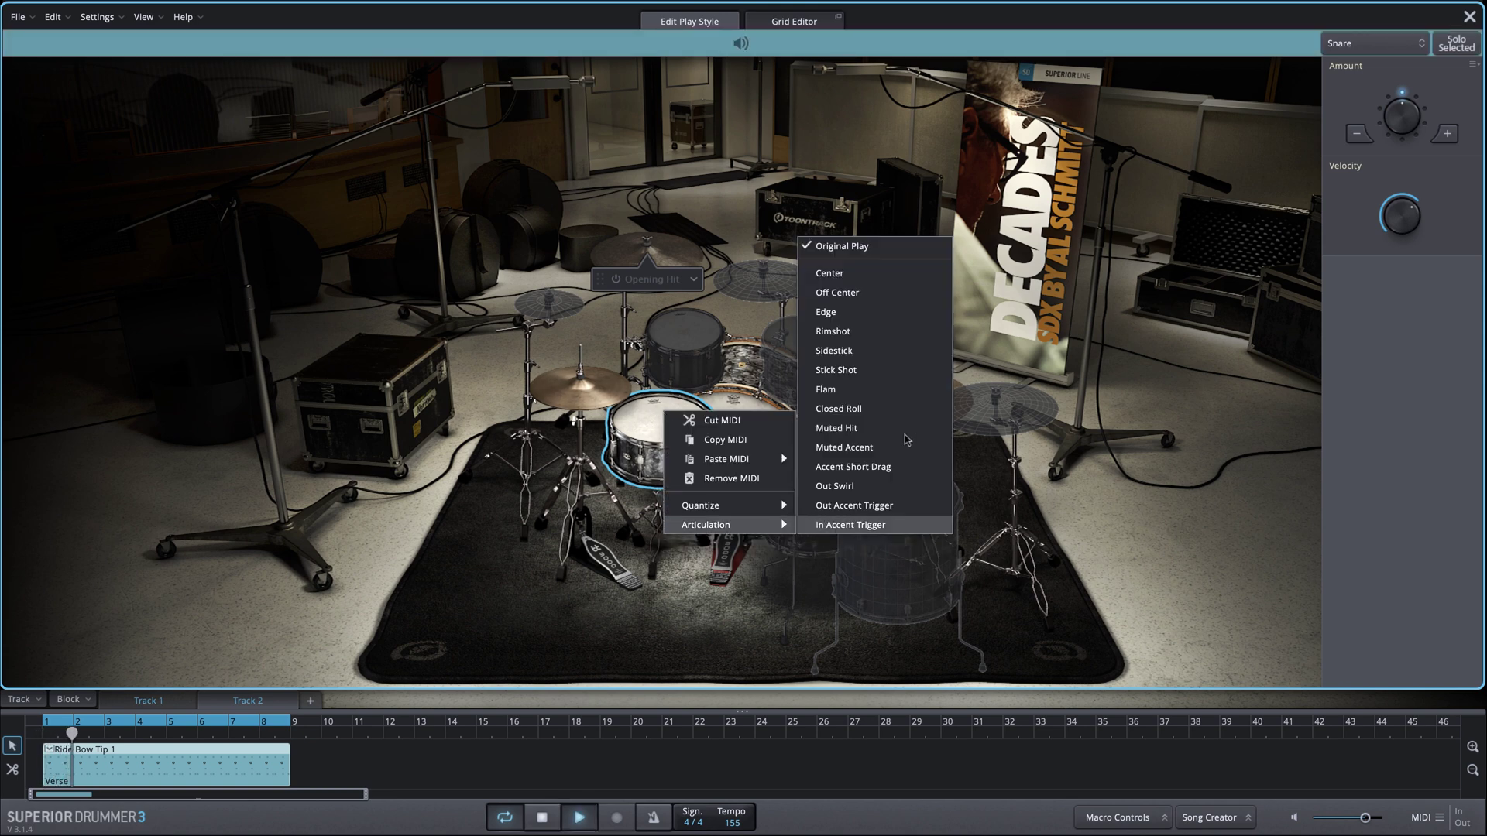
pyautogui.click(895, 474)
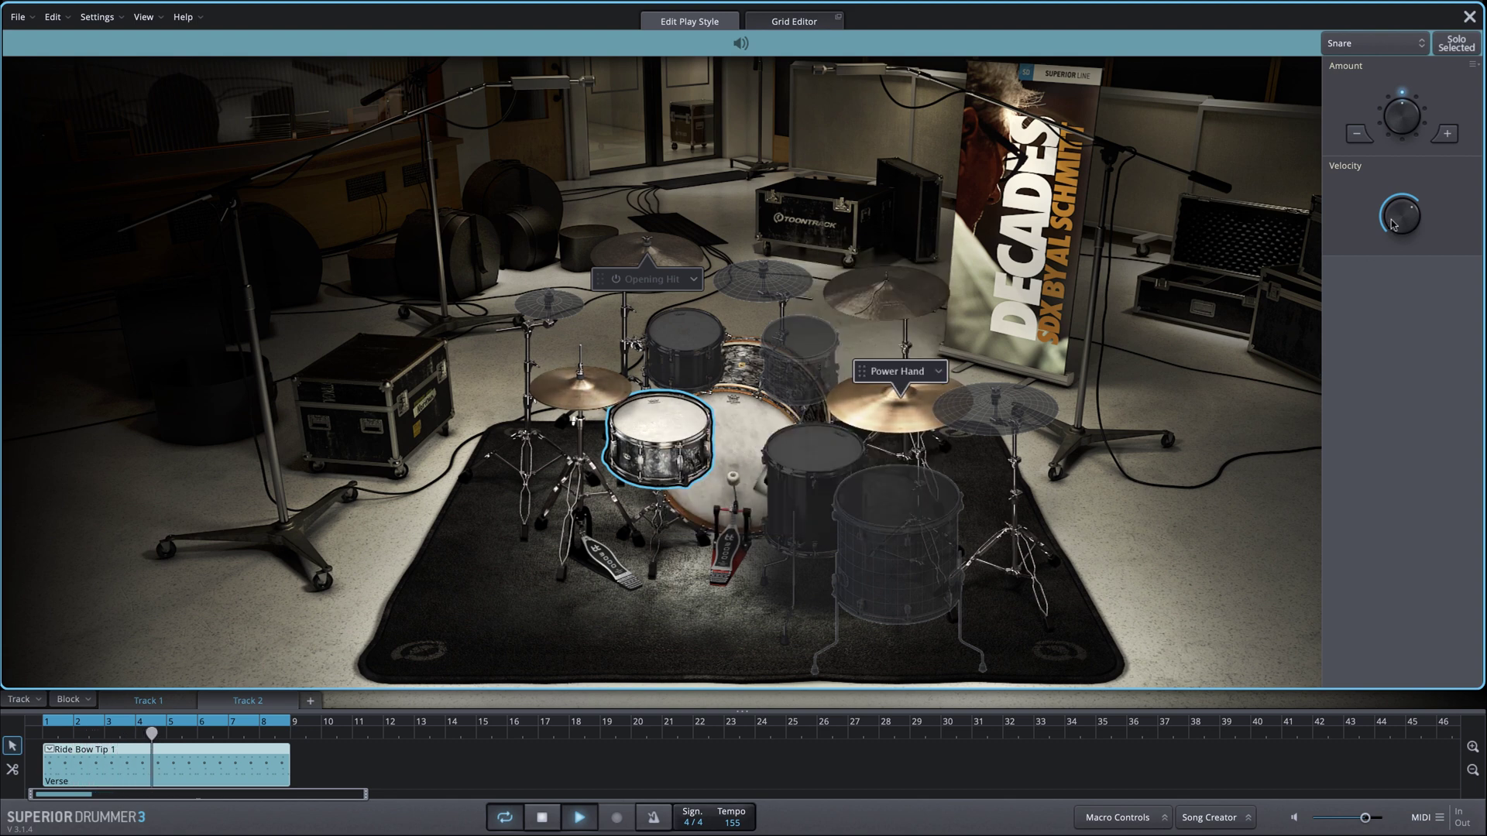
pyautogui.moveTo(1391, 225); pyautogui.dragTo(1395, 197)
# Step: Set the snare to Out Swirl at velocity 107 and stop playback
pyautogui.rightClick(673, 425)
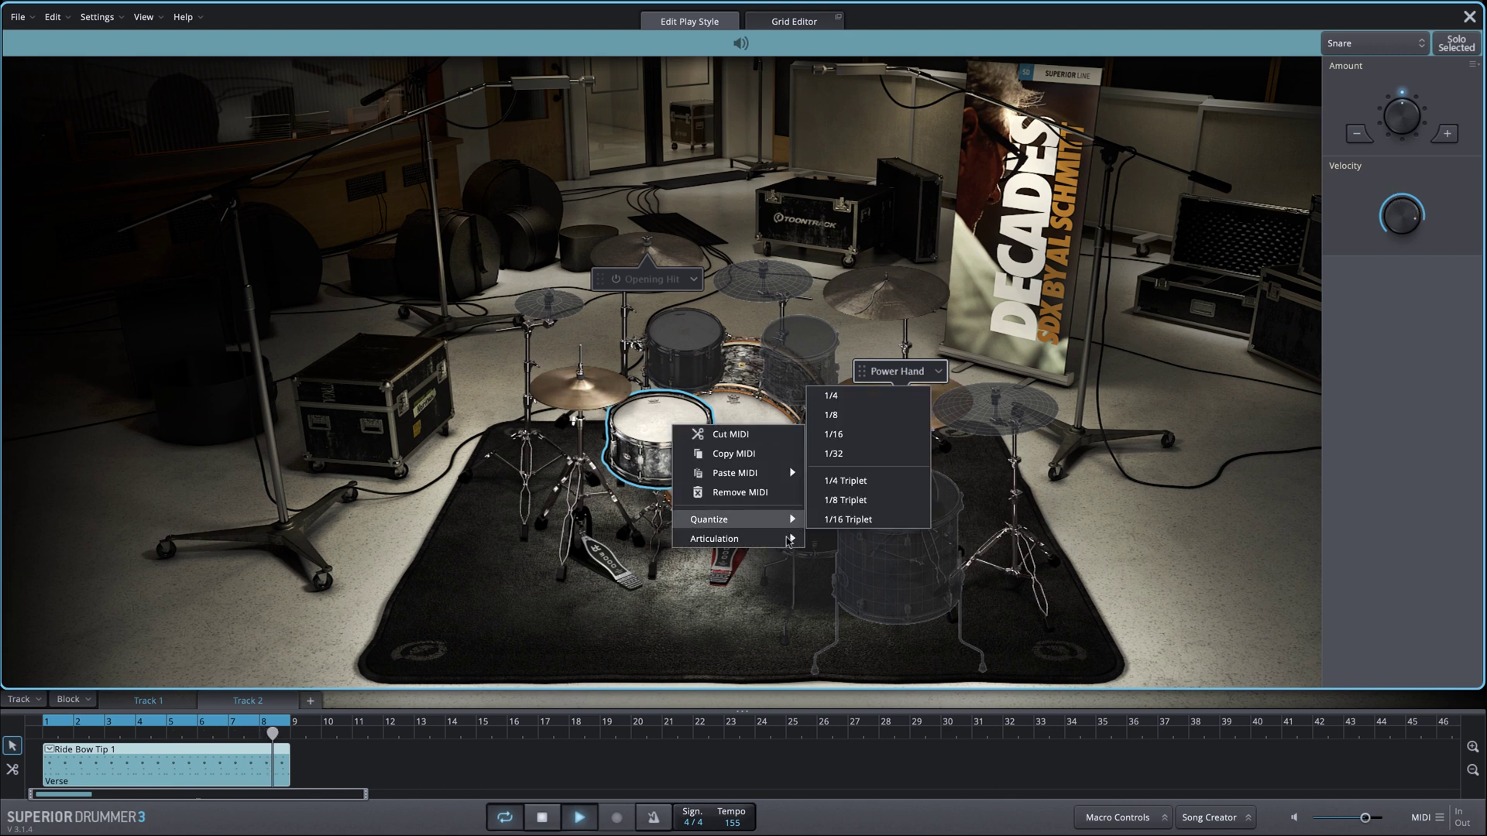
pyautogui.moveTo(788, 541)
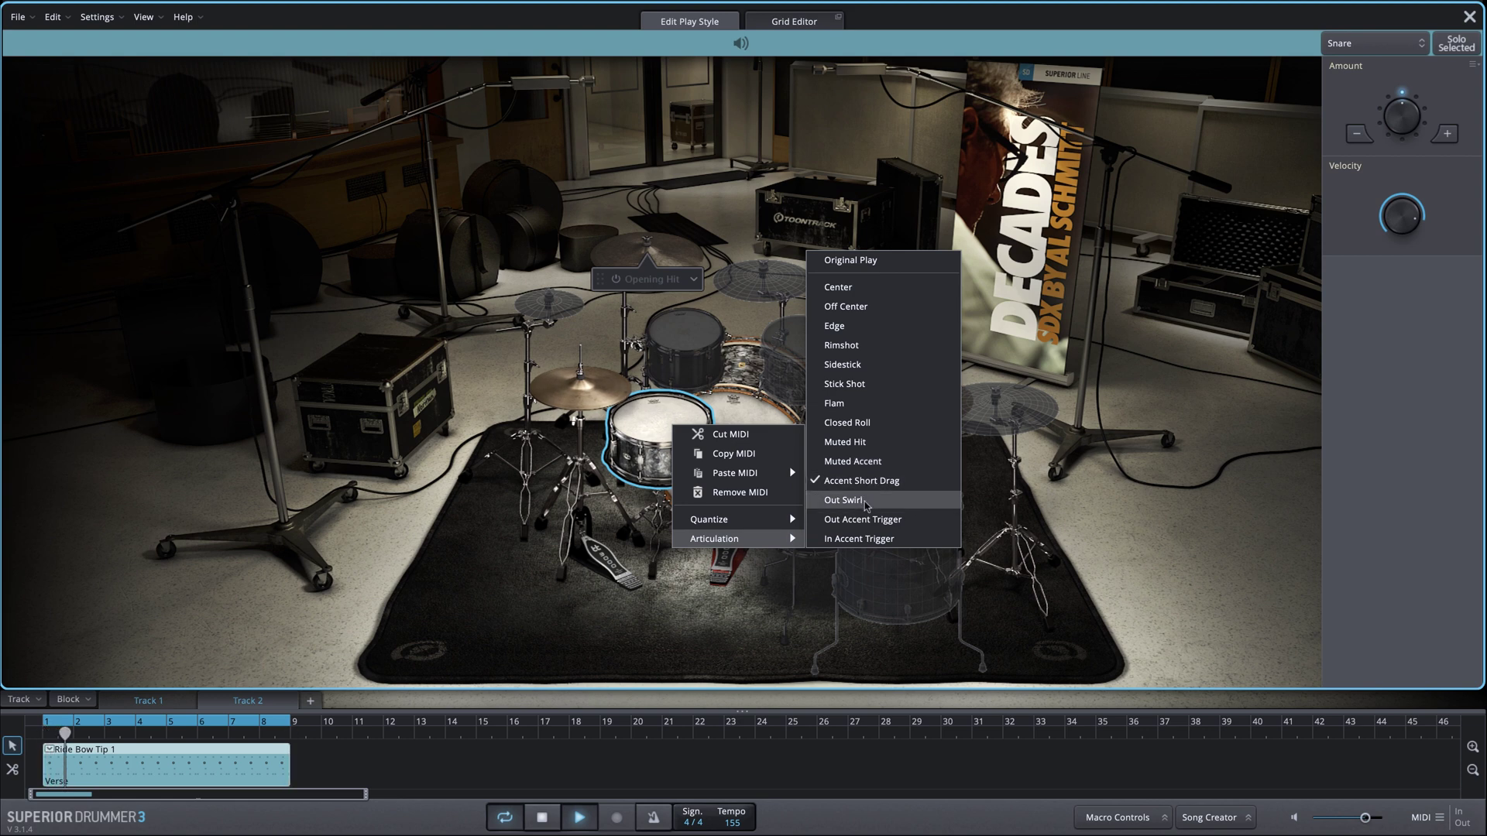
pyautogui.click(864, 502)
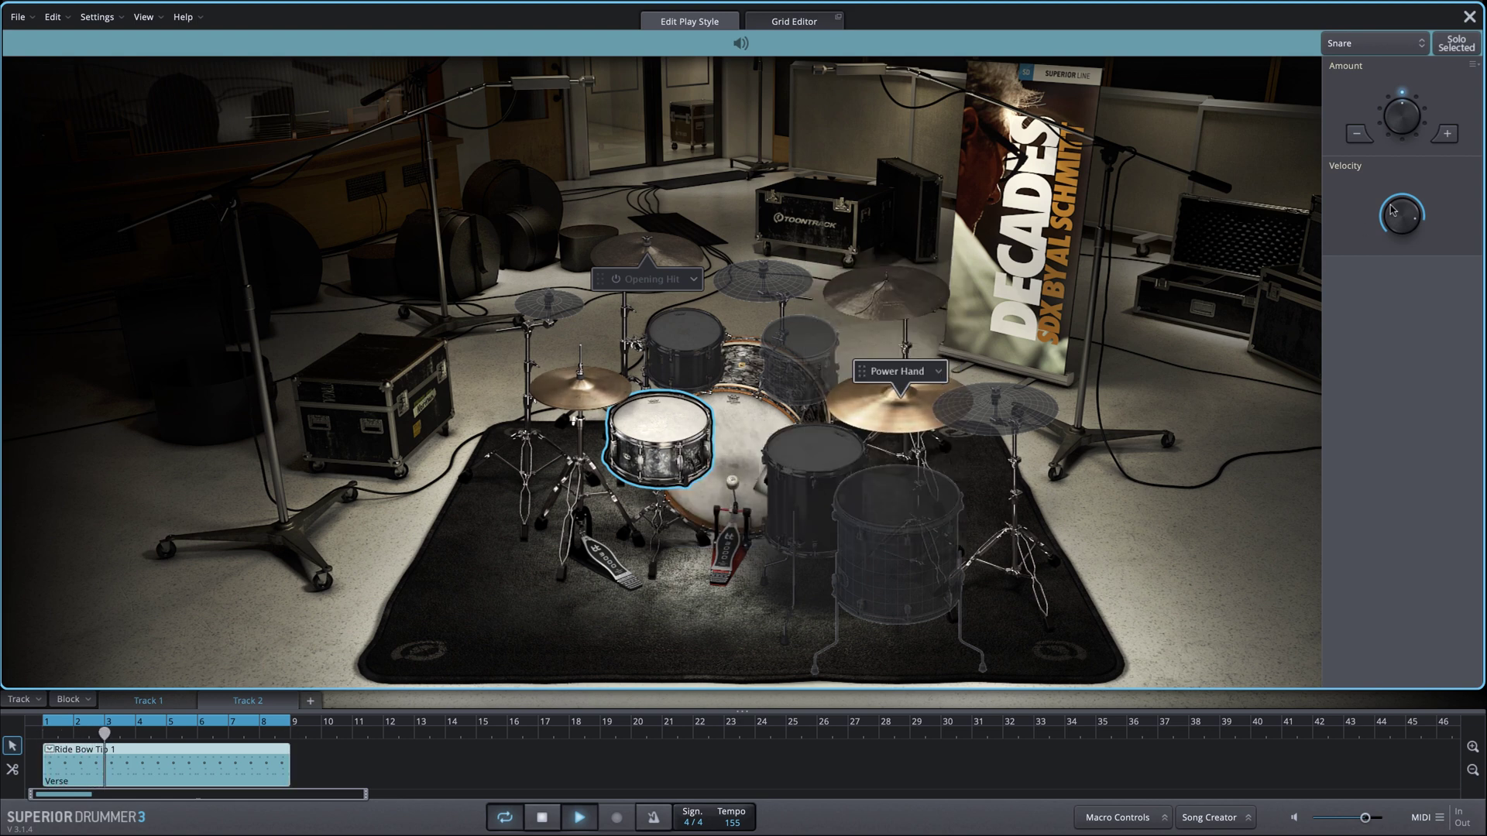
pyautogui.moveTo(1398, 211)
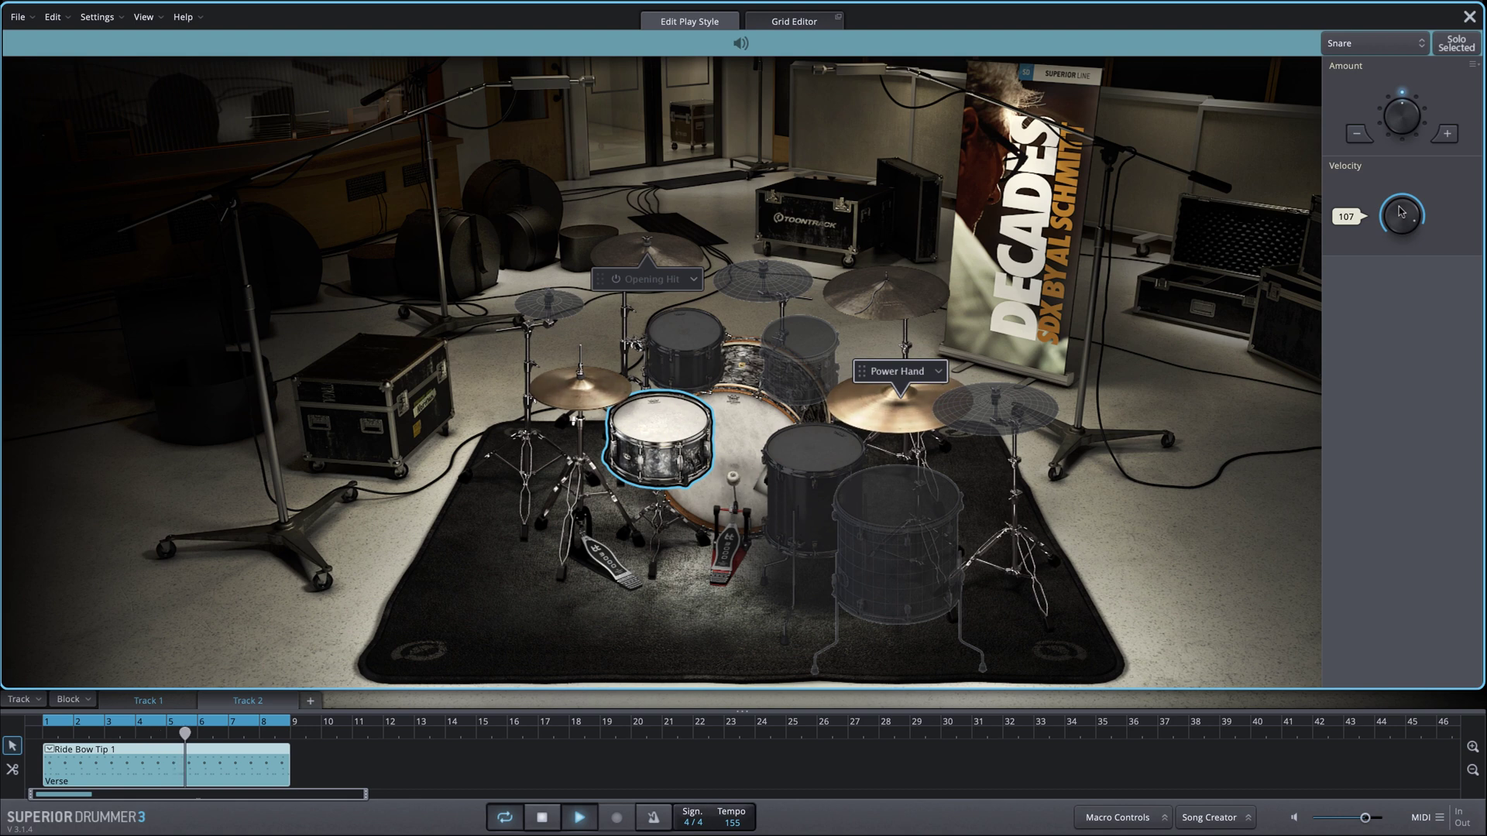
pyautogui.press('space')
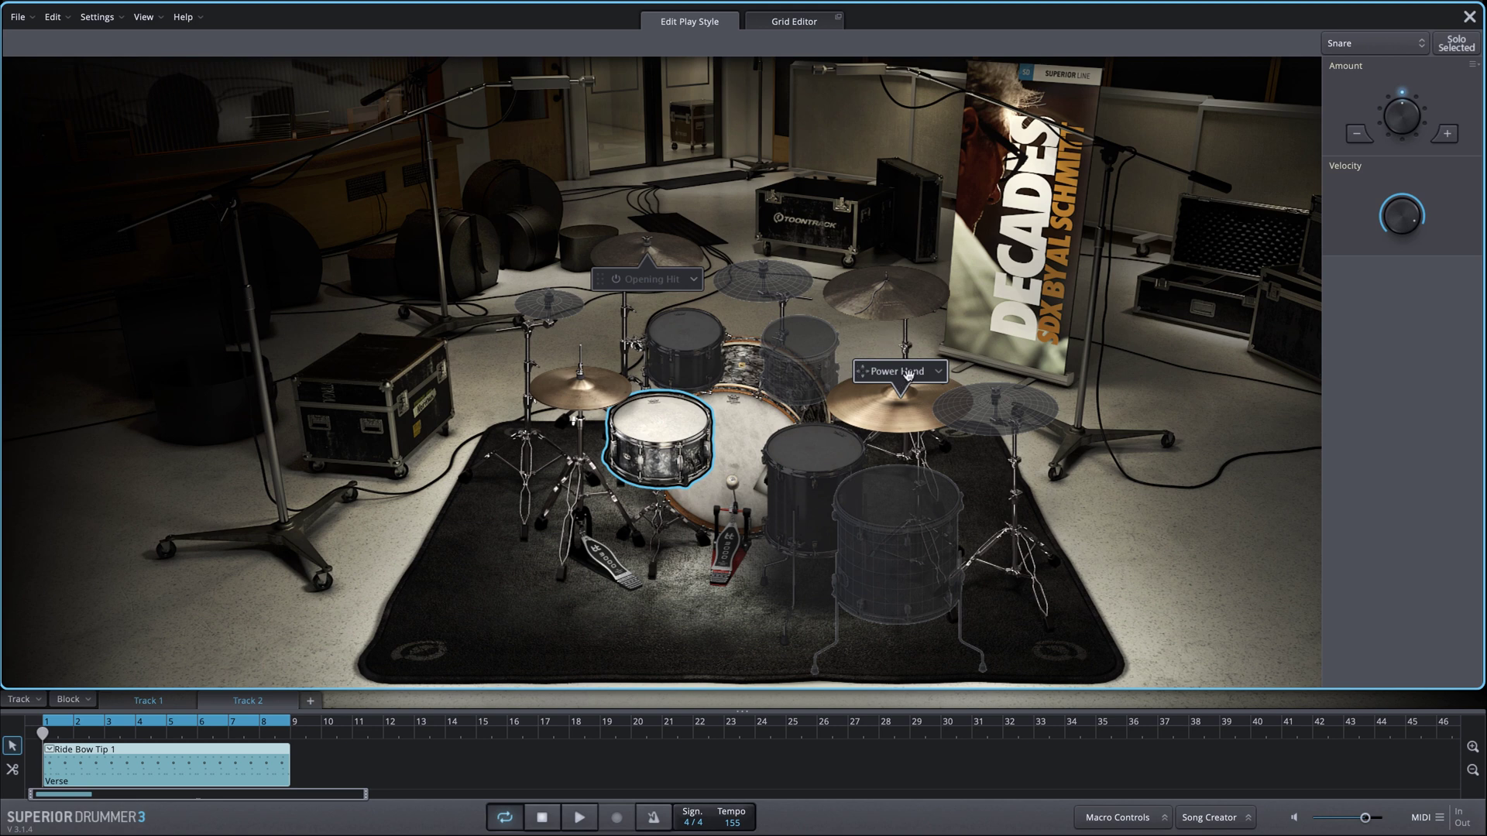
# Step: Move the power hand from ride to hi-hat, play the groove, and lower snare velocity to about -13
pyautogui.moveTo(909, 374); pyautogui.dragTo(589, 352)
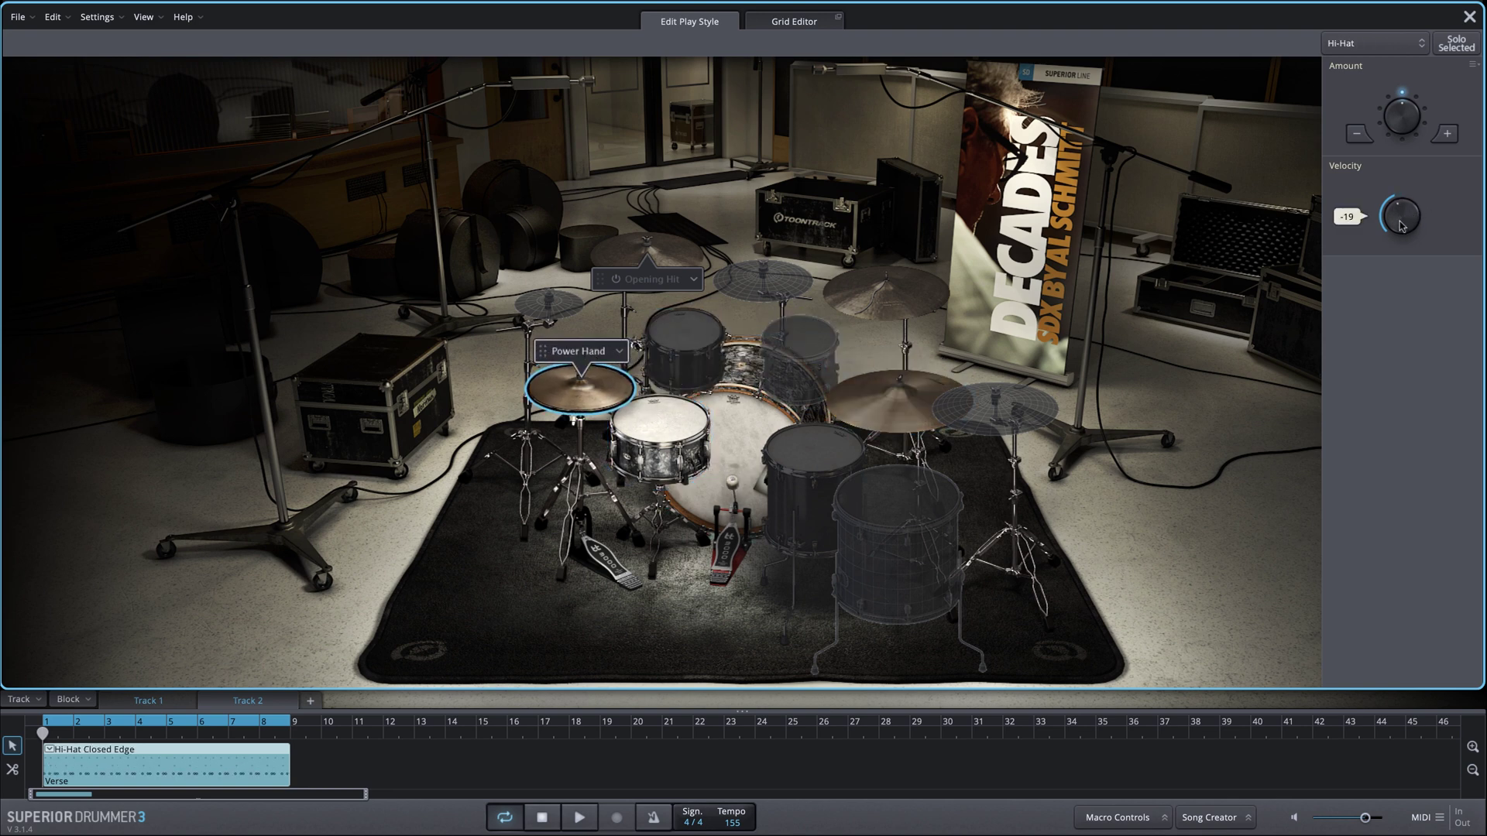
pyautogui.press('space')
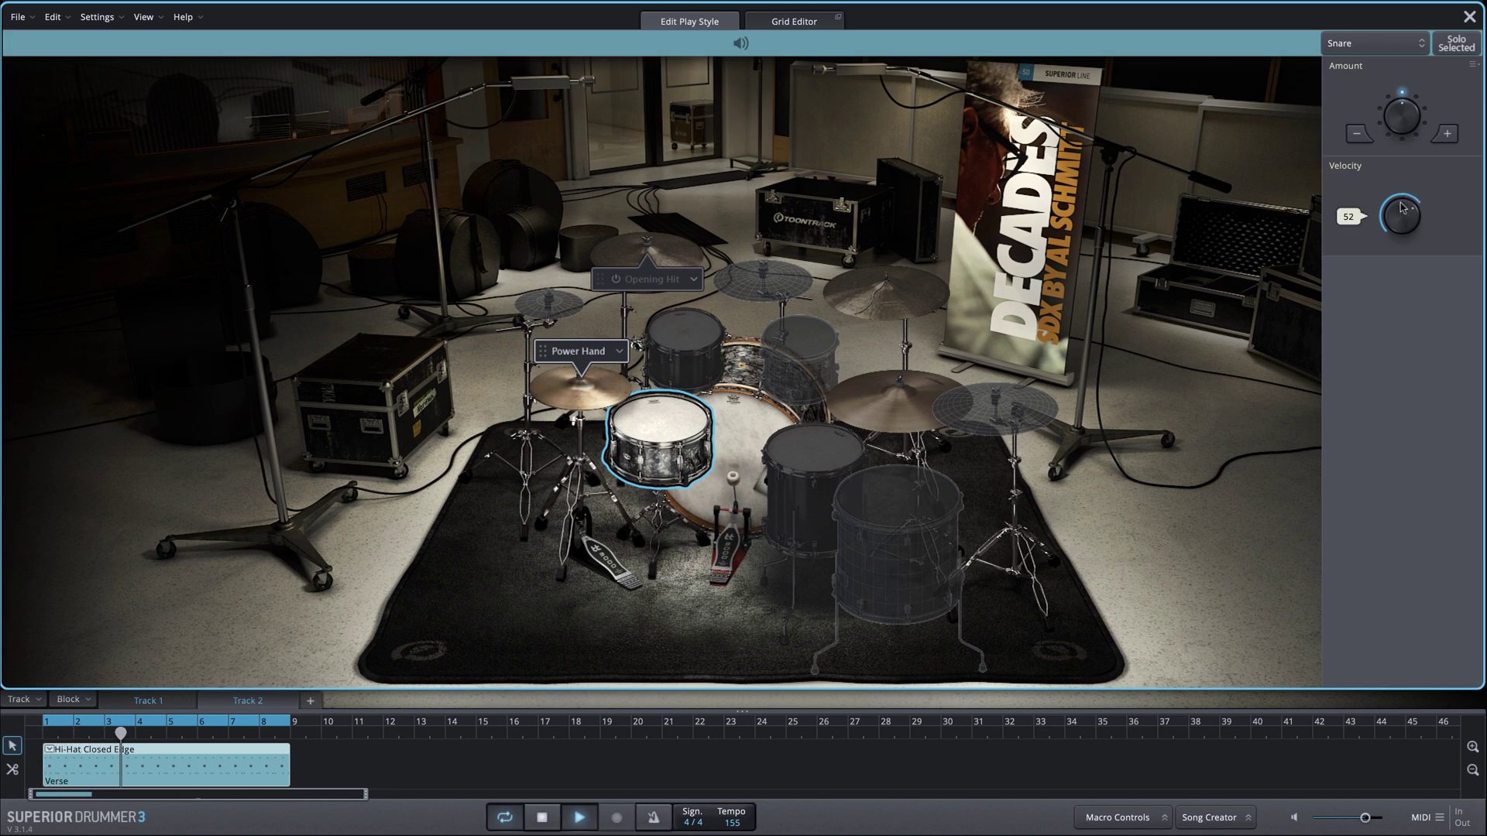
pyautogui.moveTo(1404, 200); pyautogui.dragTo(1398, 236)
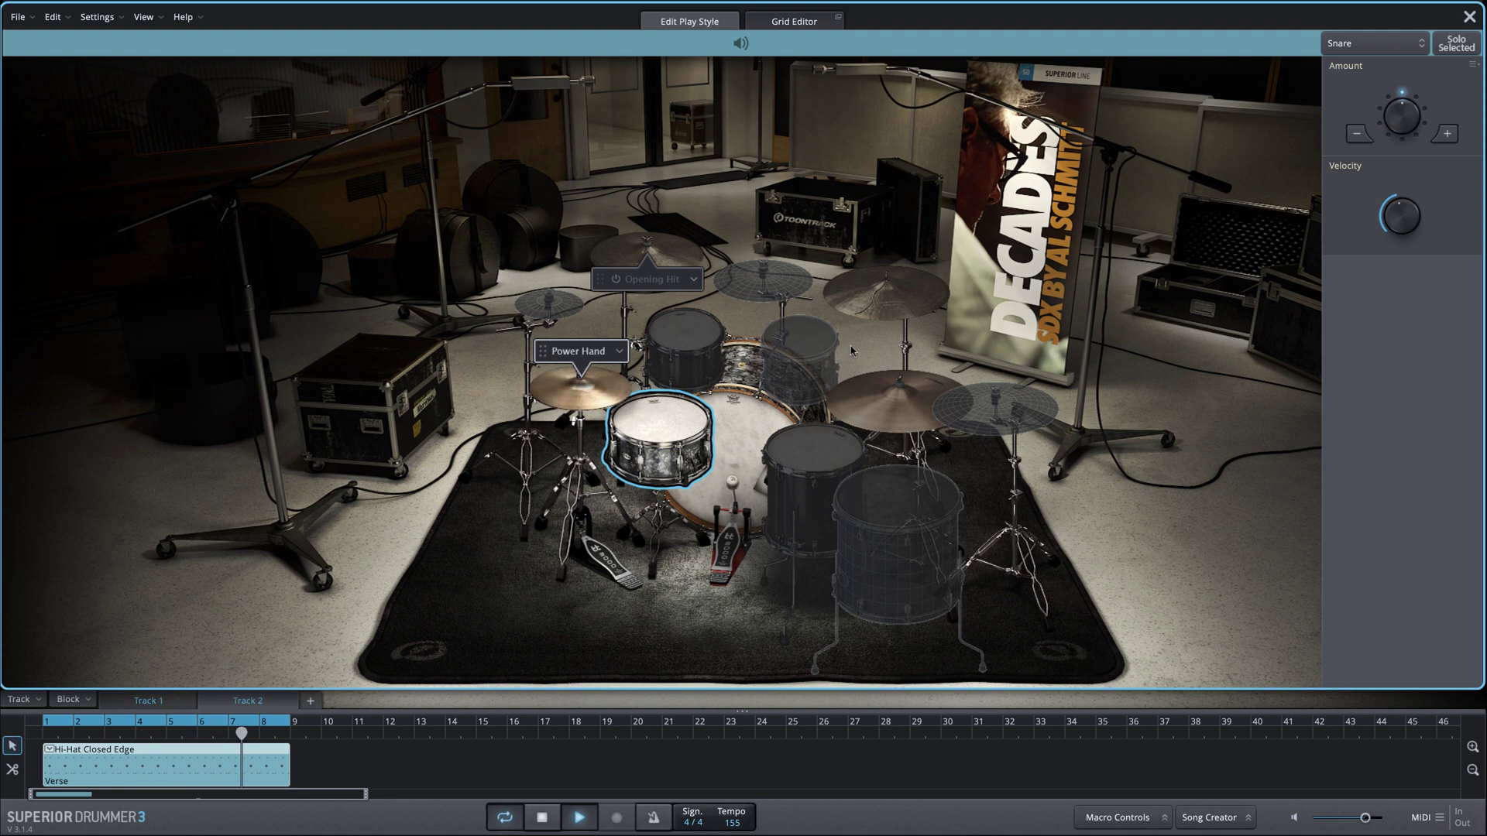
# Step: Return the snare to Accent Short Drag and turn its velocity down to about 5 while auditioning
pyautogui.rightClick(642, 418)
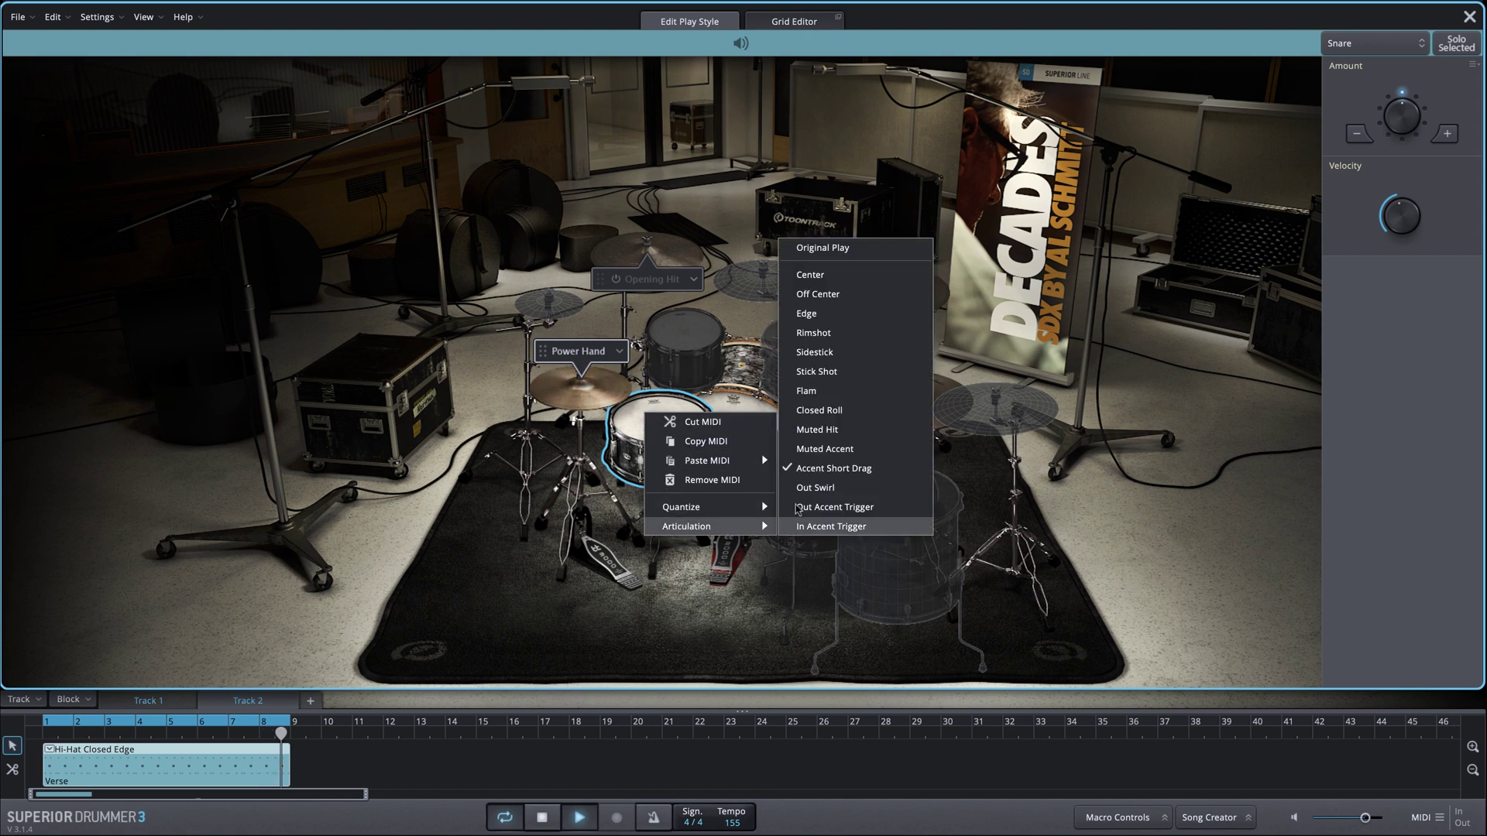
pyautogui.press('Escape')
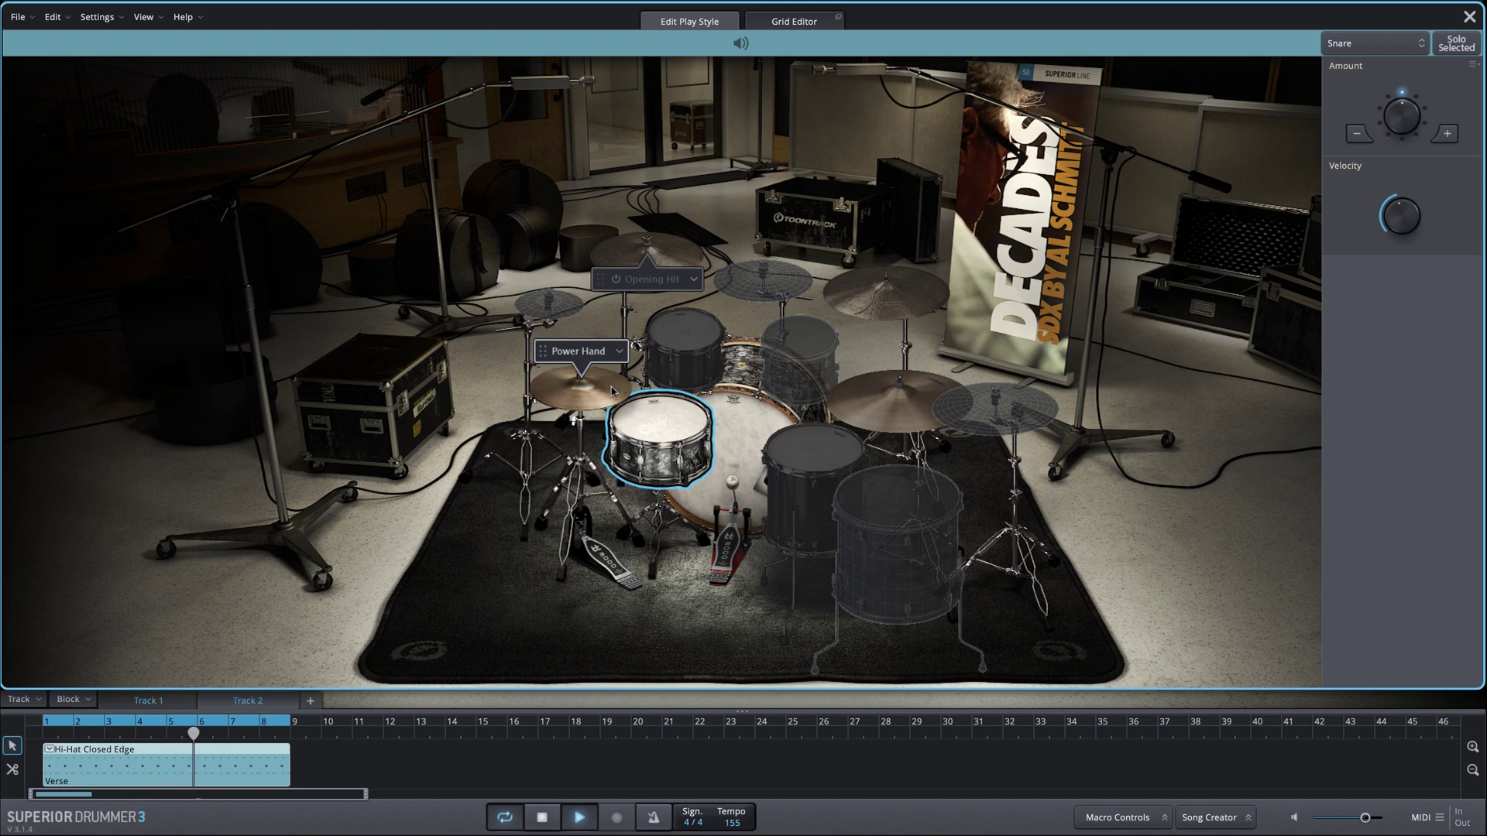
pyautogui.press('space')
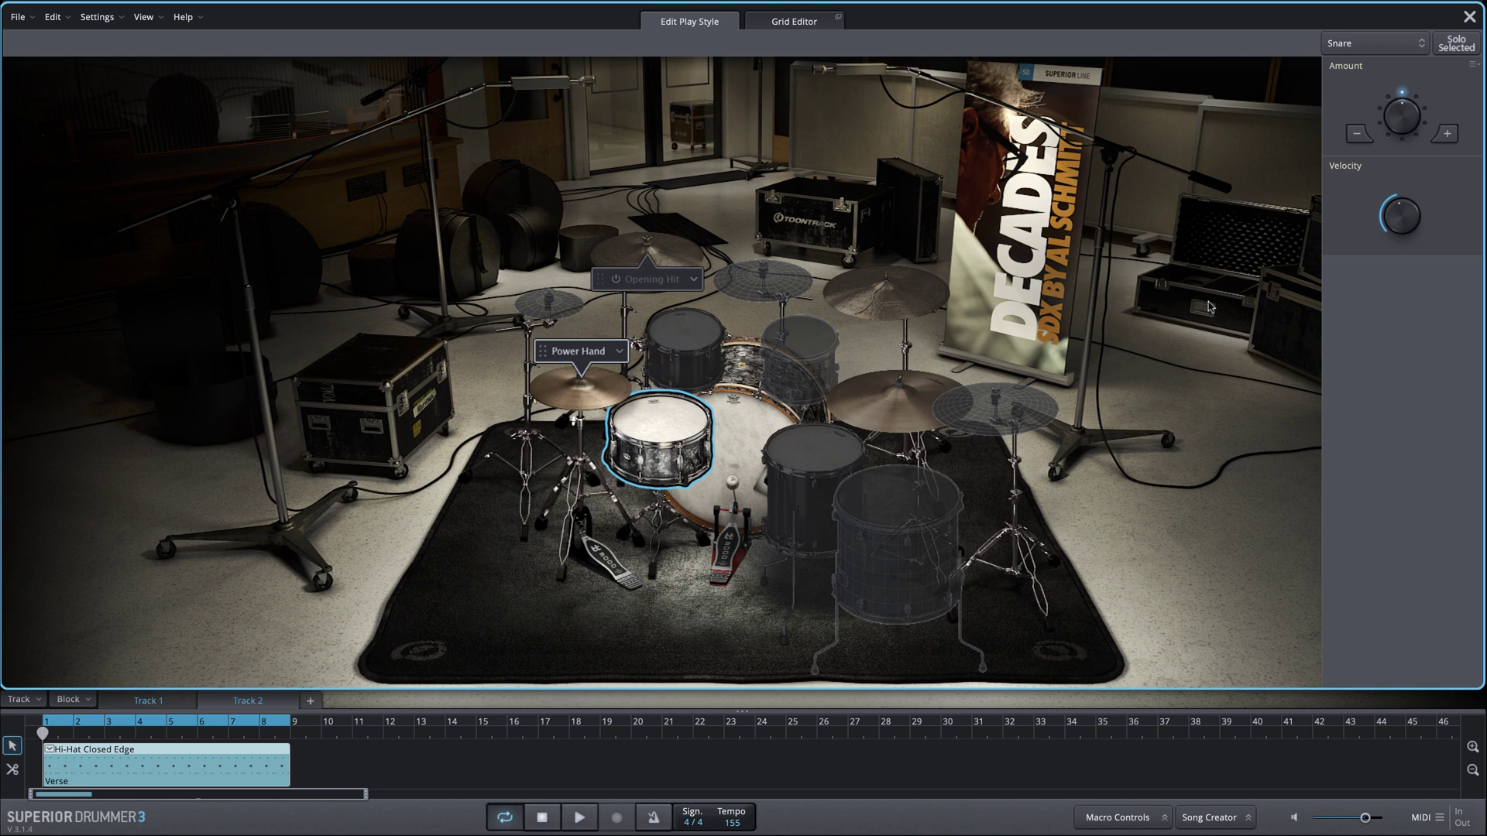
pyautogui.rightClick(649, 431)
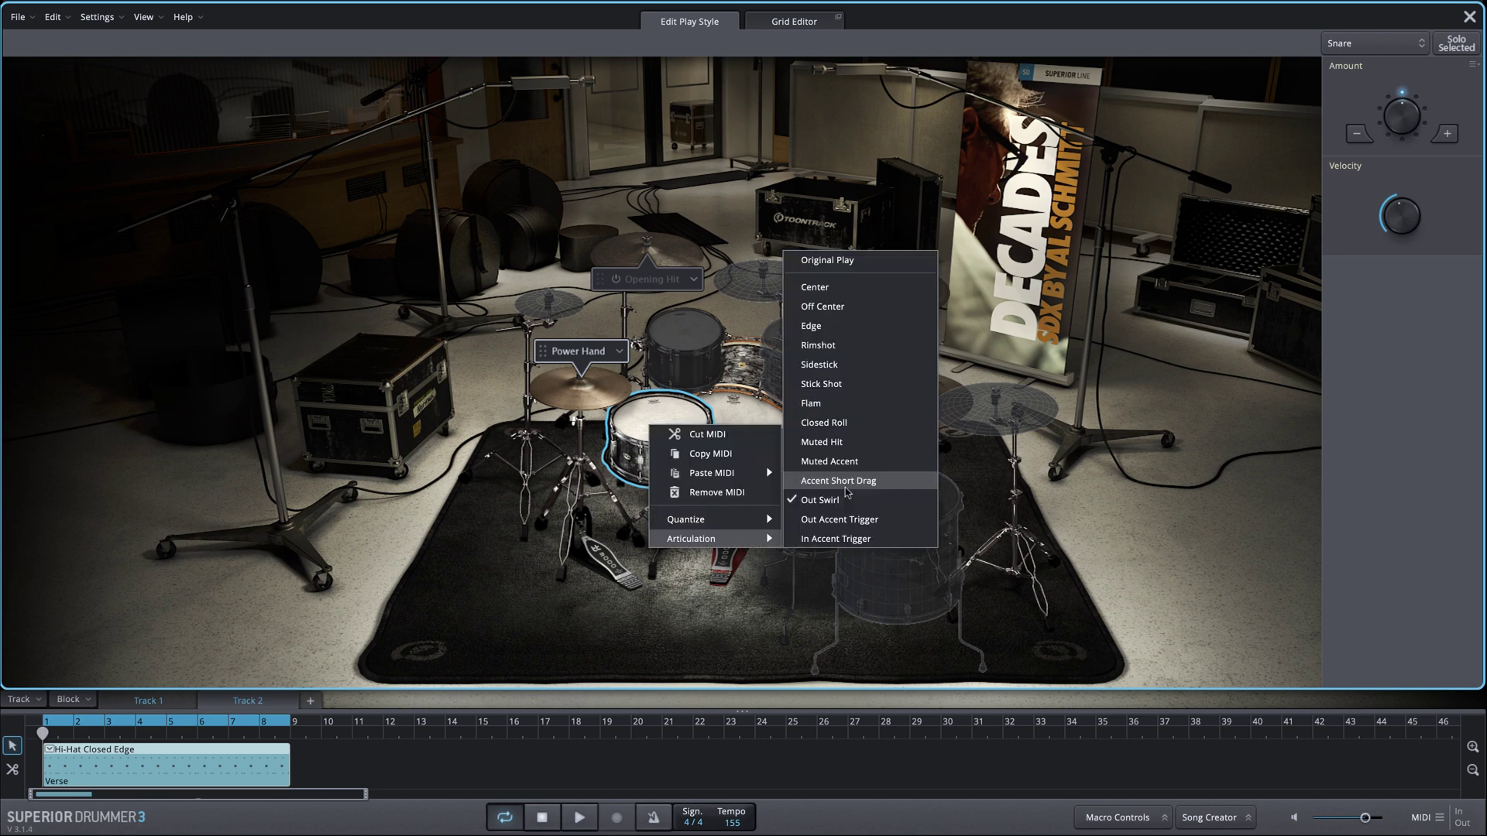
pyautogui.click(652, 432)
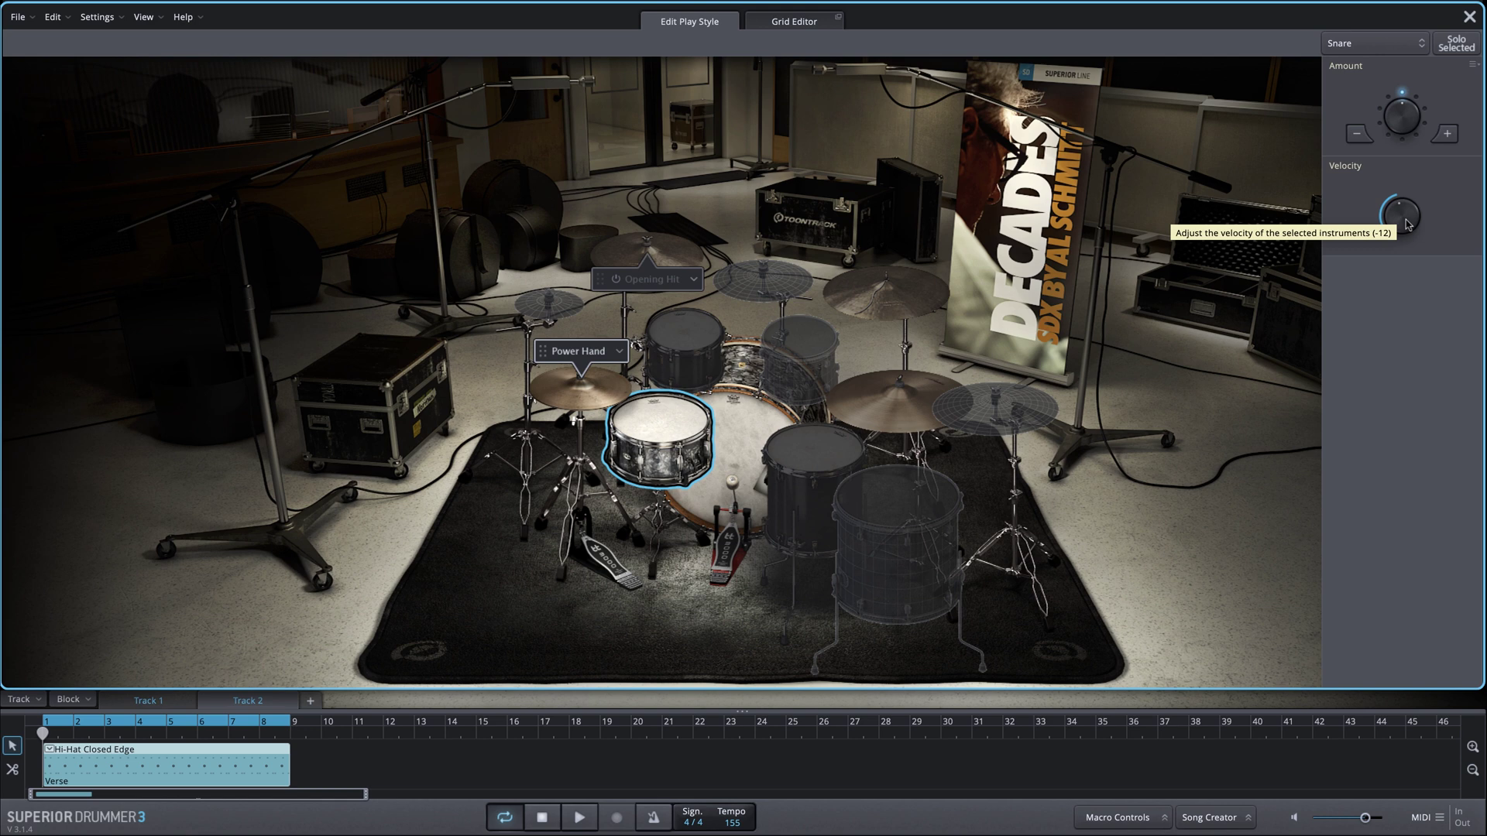
pyautogui.press('space')
pyautogui.moveTo(1407, 225)
pyautogui.mouseDown()
pyautogui.moveTo(1405, 237)
pyautogui.moveTo(1404, 193)
pyautogui.moveTo(1403, 221)
pyautogui.mouseUp()
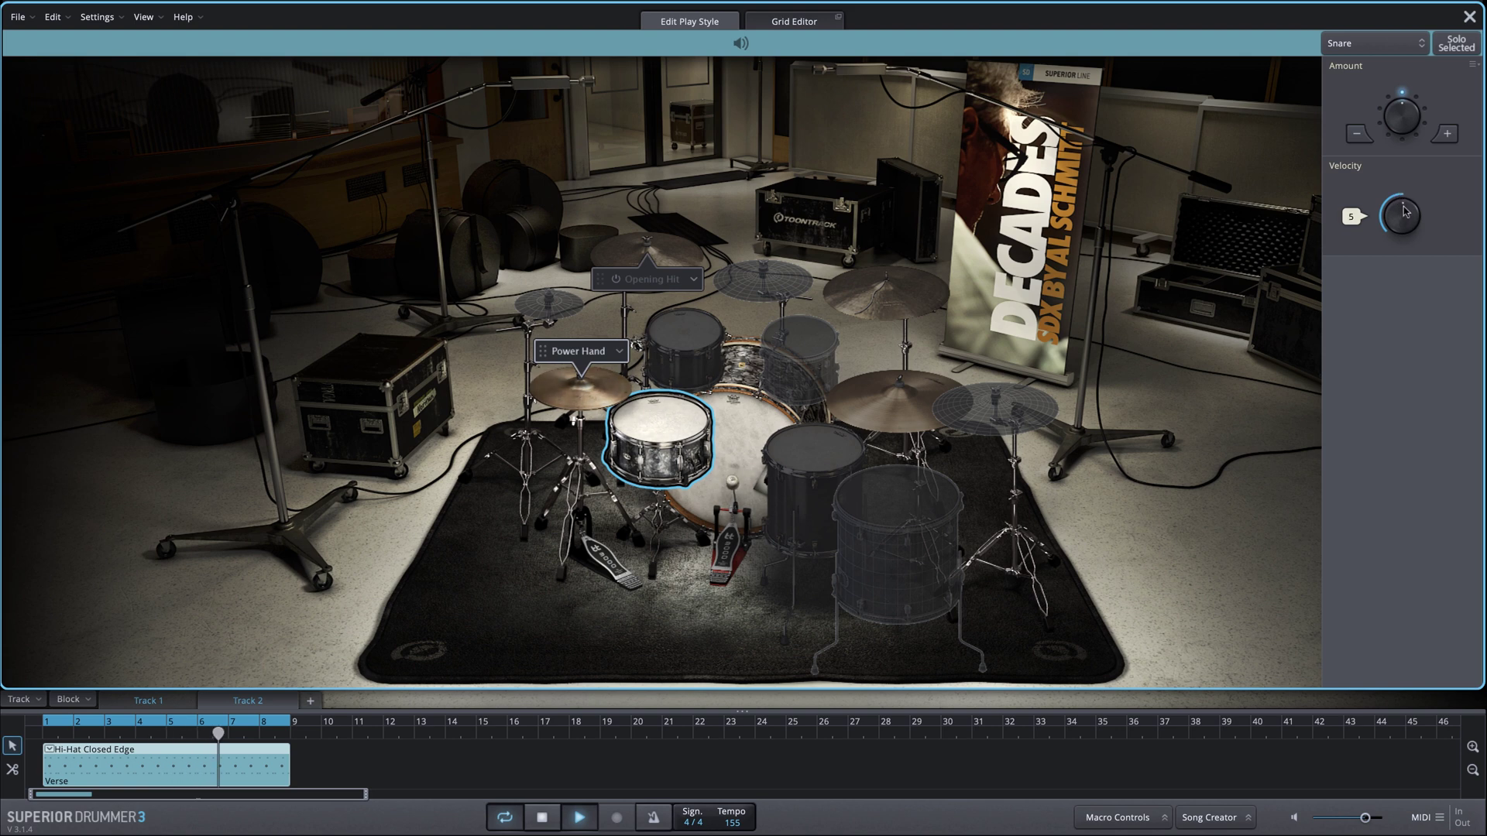
pyautogui.press('space')
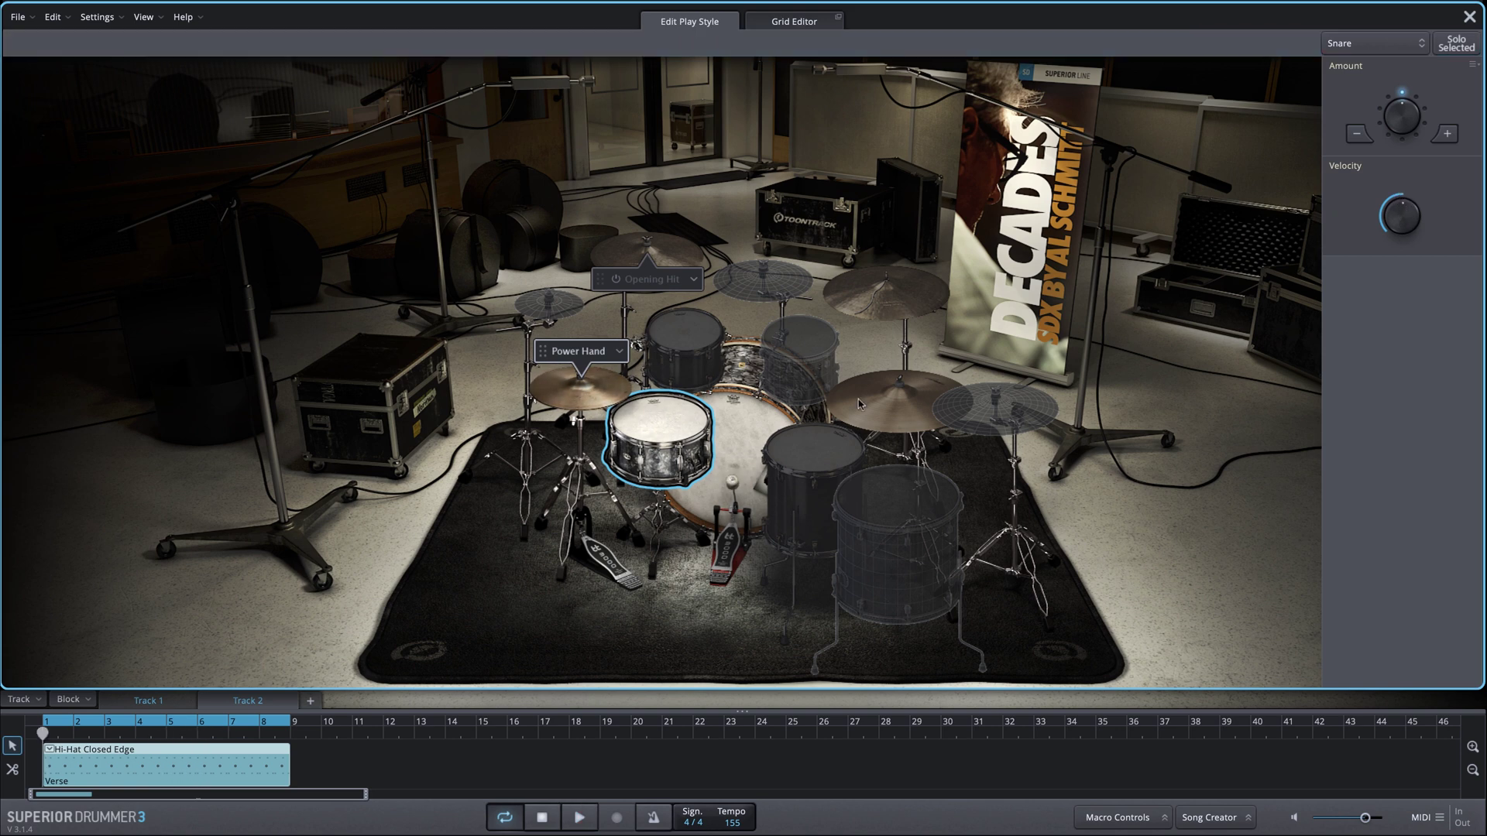
# Step: Switch the hi-hat to Open Edge 3 and lower its velocity to about -26 during playback
pyautogui.rightClick(566, 399)
pyautogui.moveTo(608, 507)
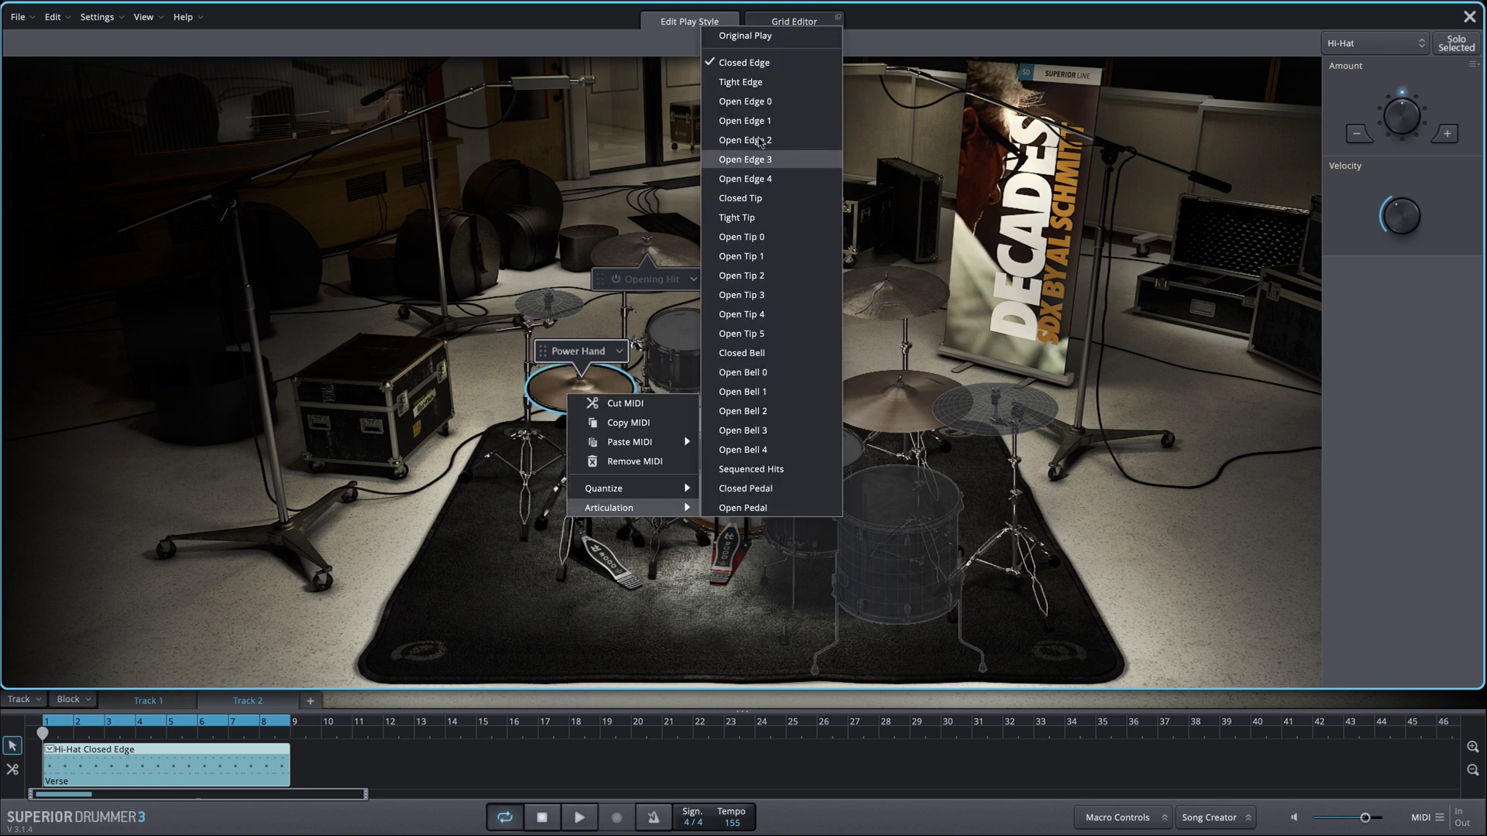
pyautogui.click(773, 160)
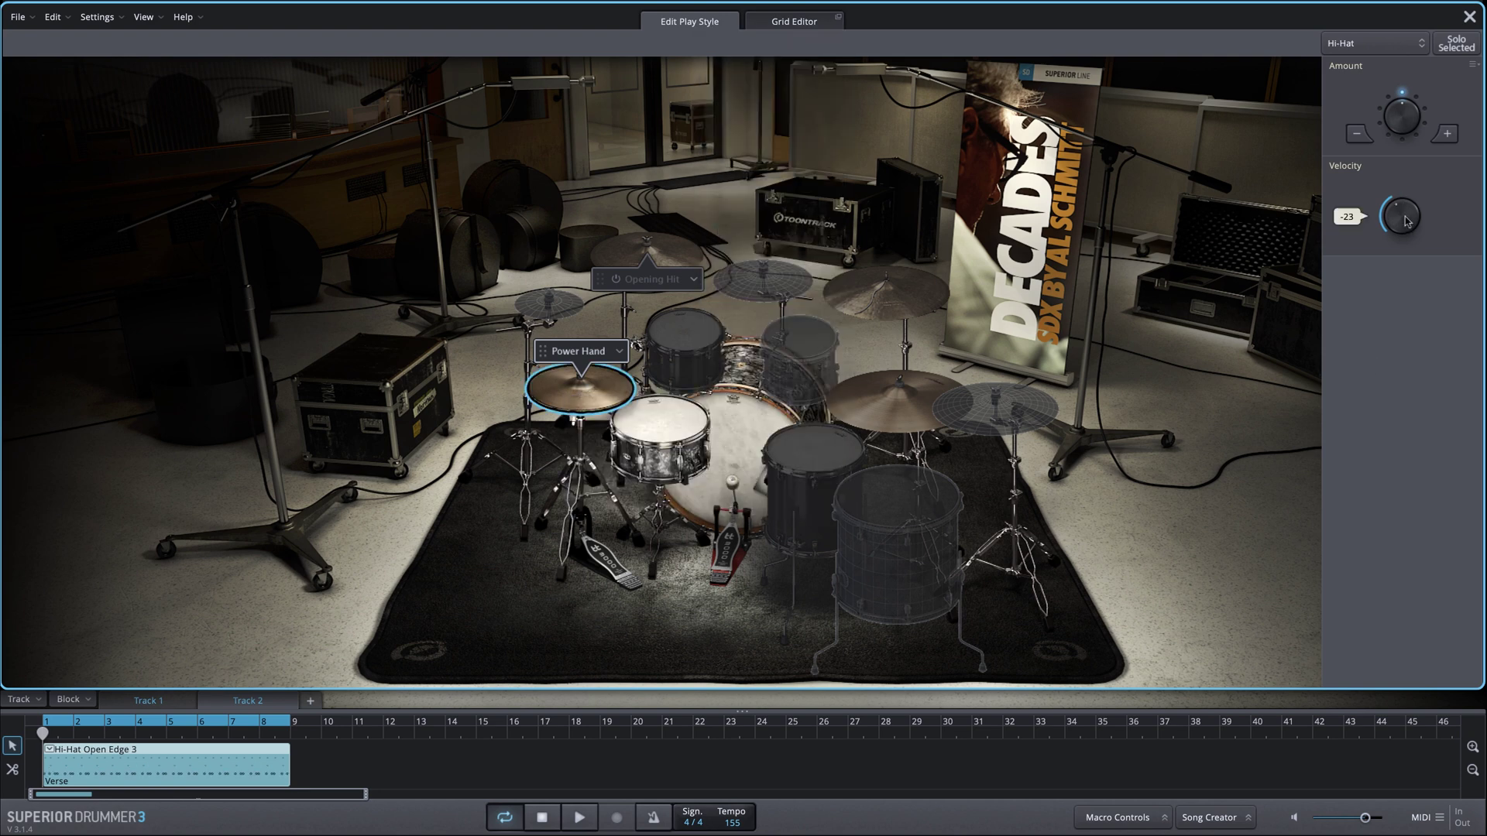
pyautogui.moveTo(1407, 221); pyautogui.dragTo(1403, 224)
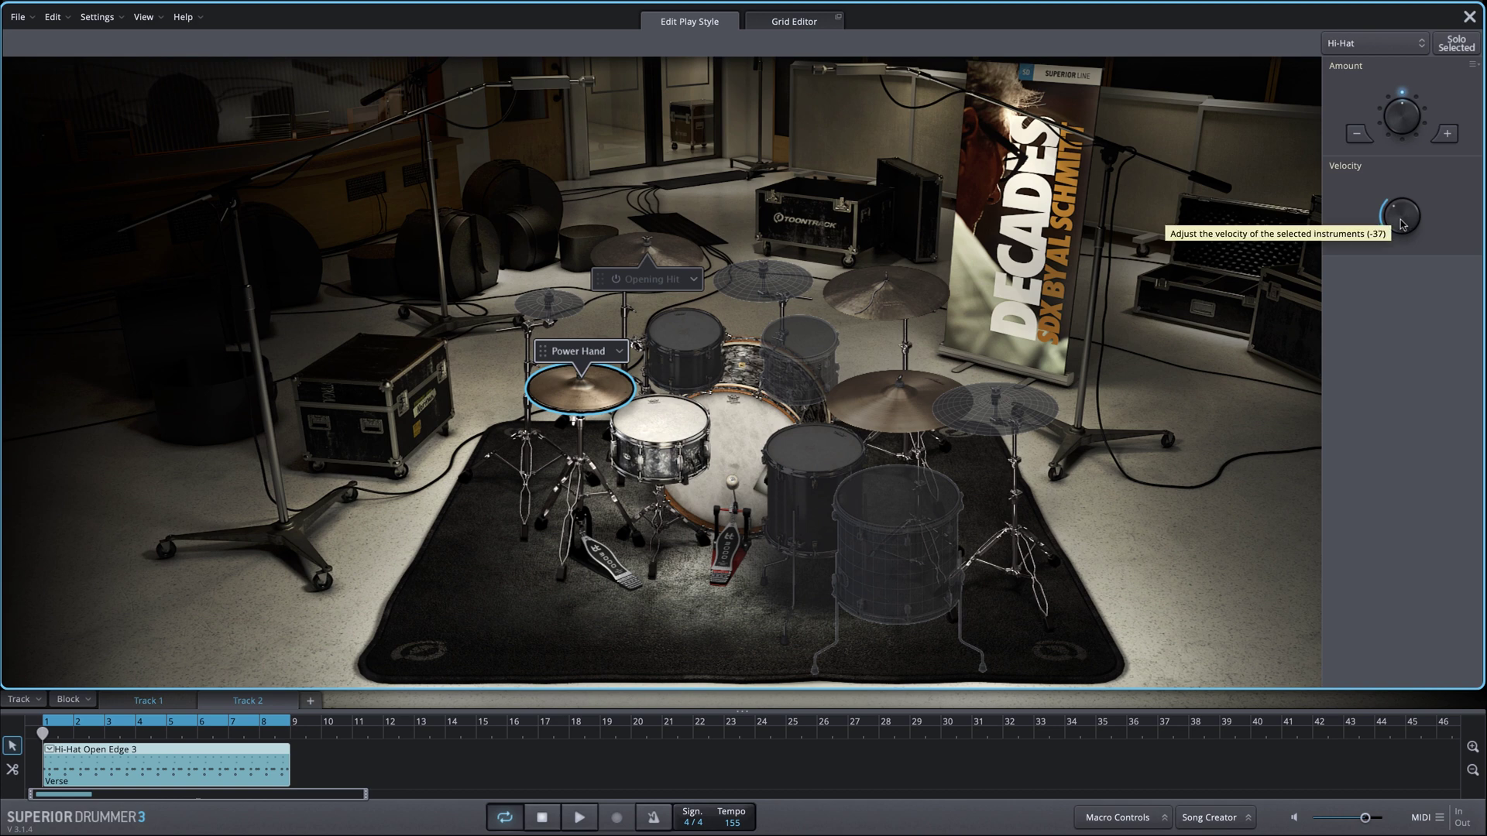
pyautogui.press('space')
pyautogui.moveTo(1403, 225); pyautogui.dragTo(1396, 220)
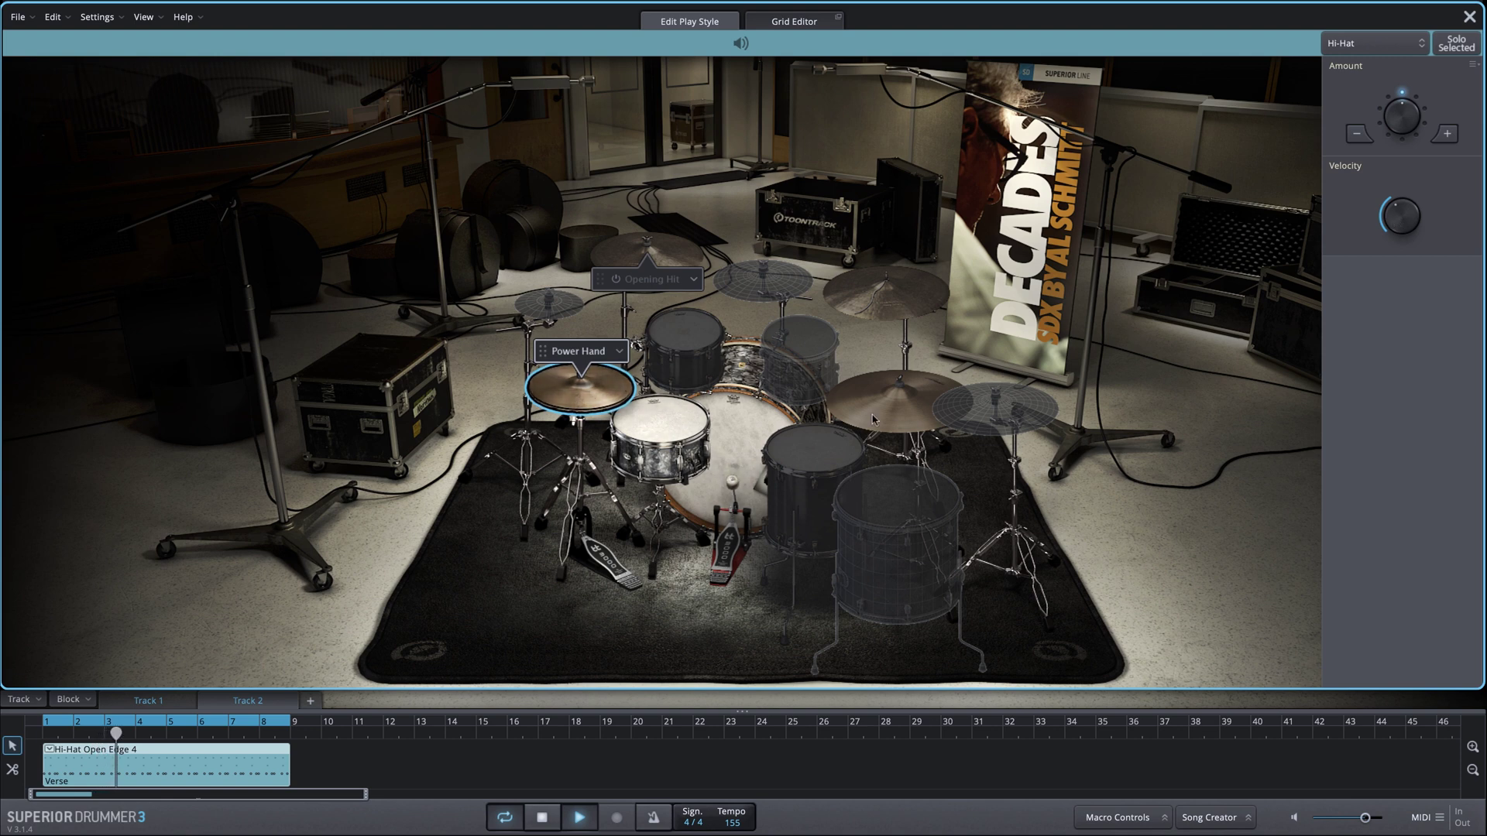
# Step: Set the snare to Out Swirl, stop playback, and confirm the articulation in the snare menu
pyautogui.rightClick(666, 424)
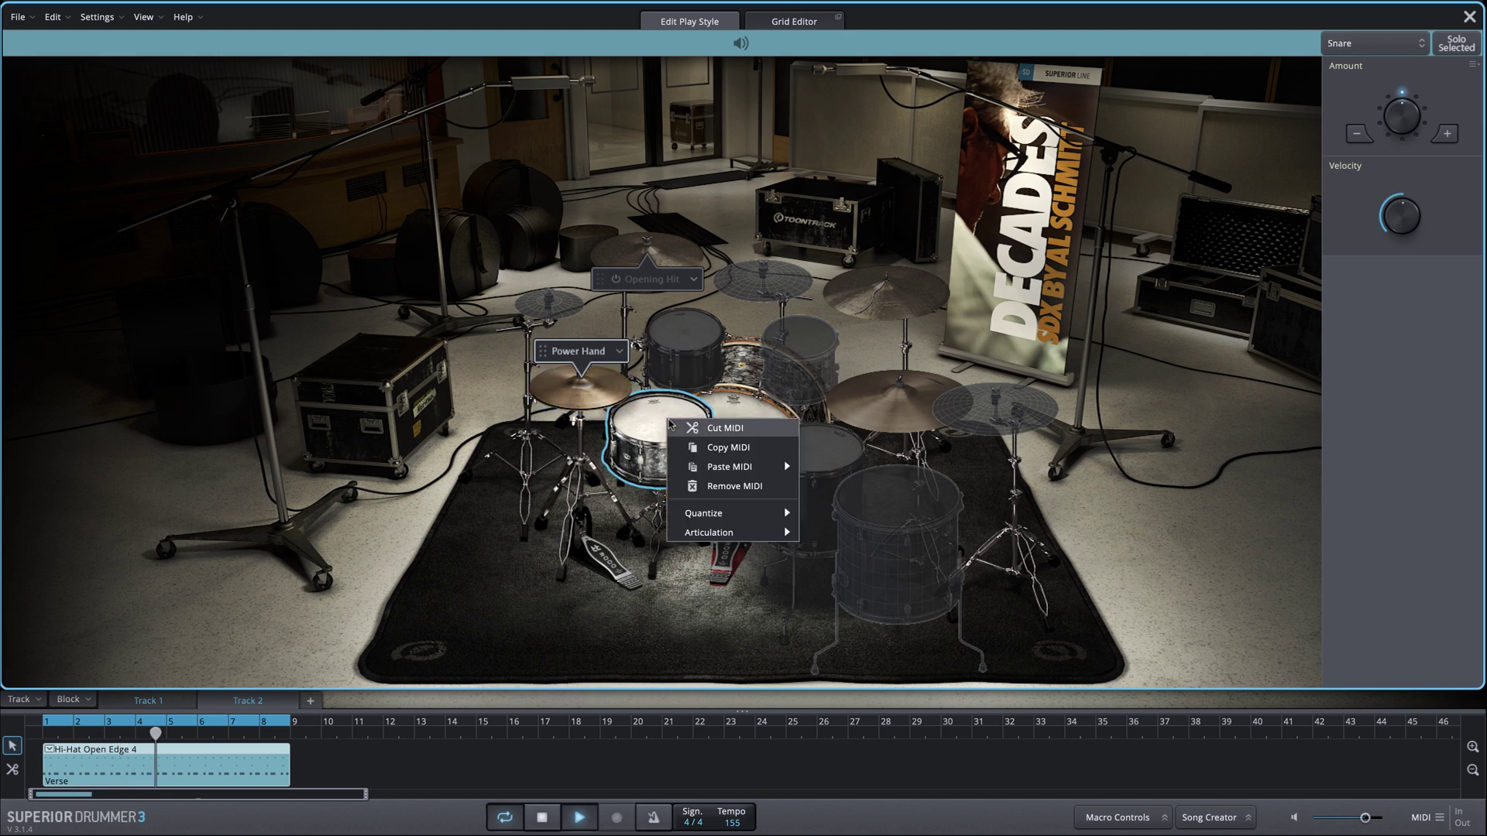
pyautogui.moveTo(727, 532)
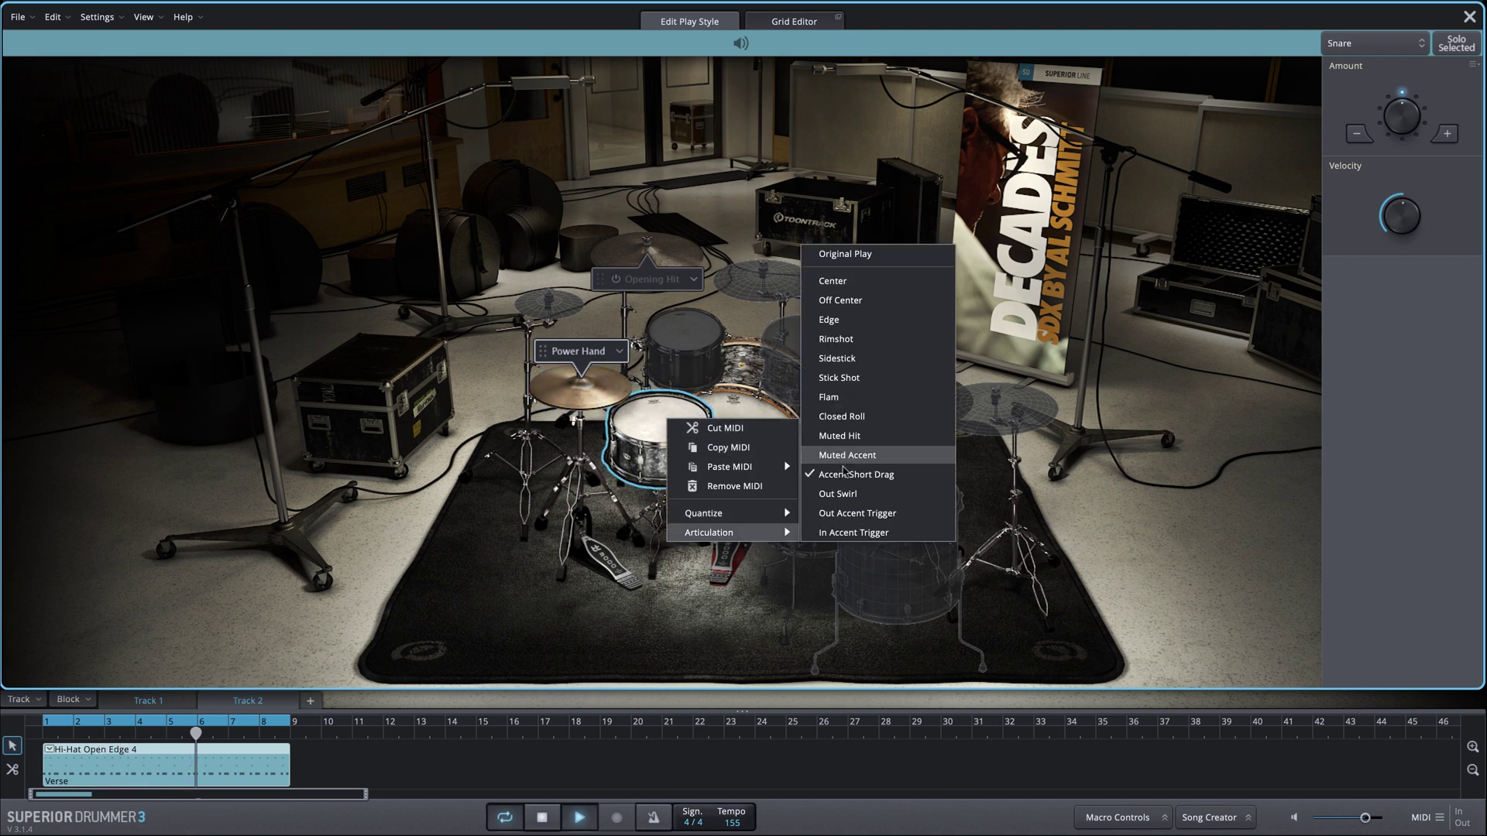
pyautogui.click(841, 494)
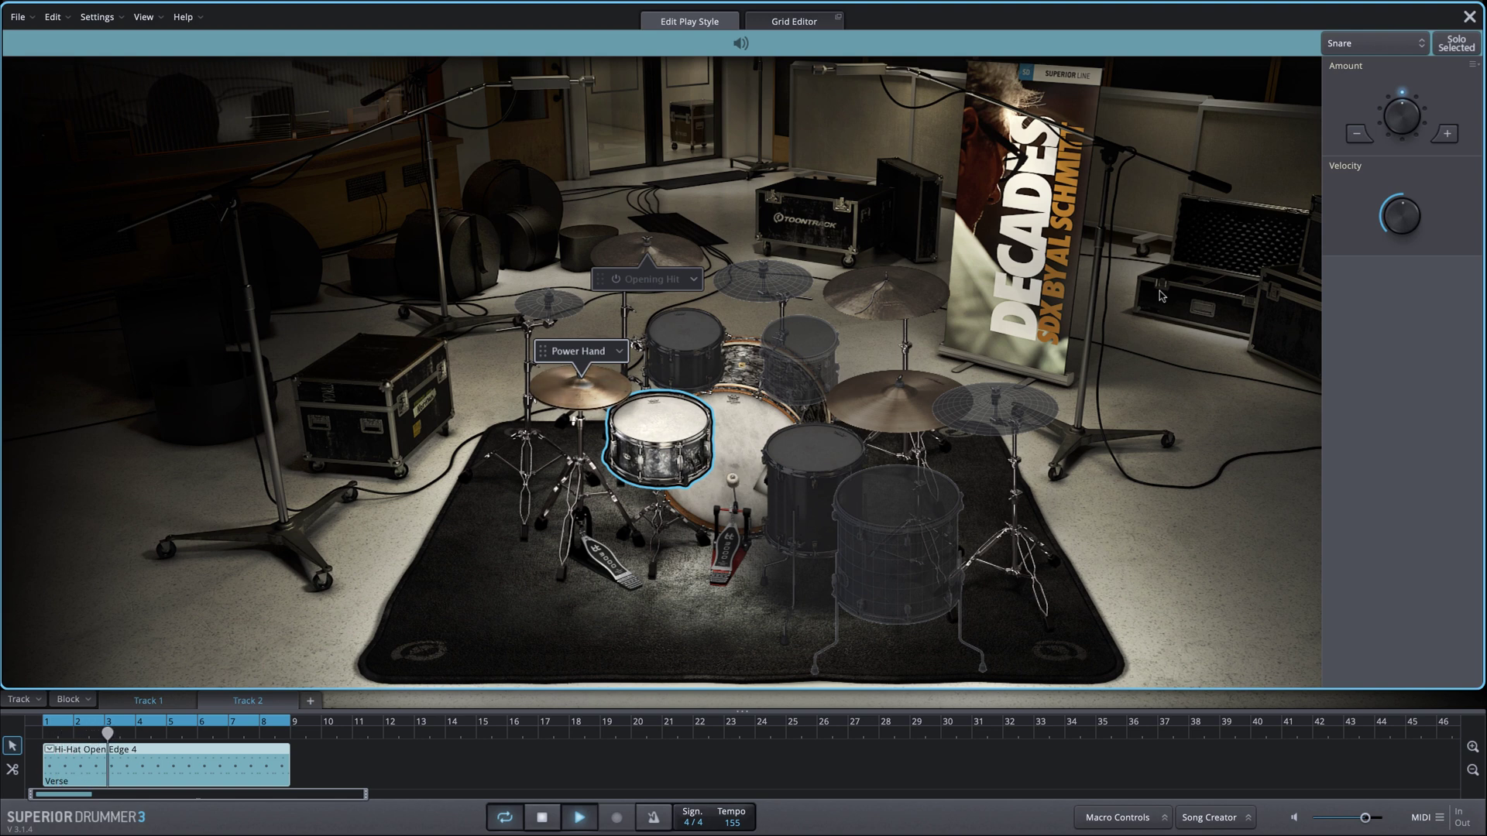
pyautogui.press('space')
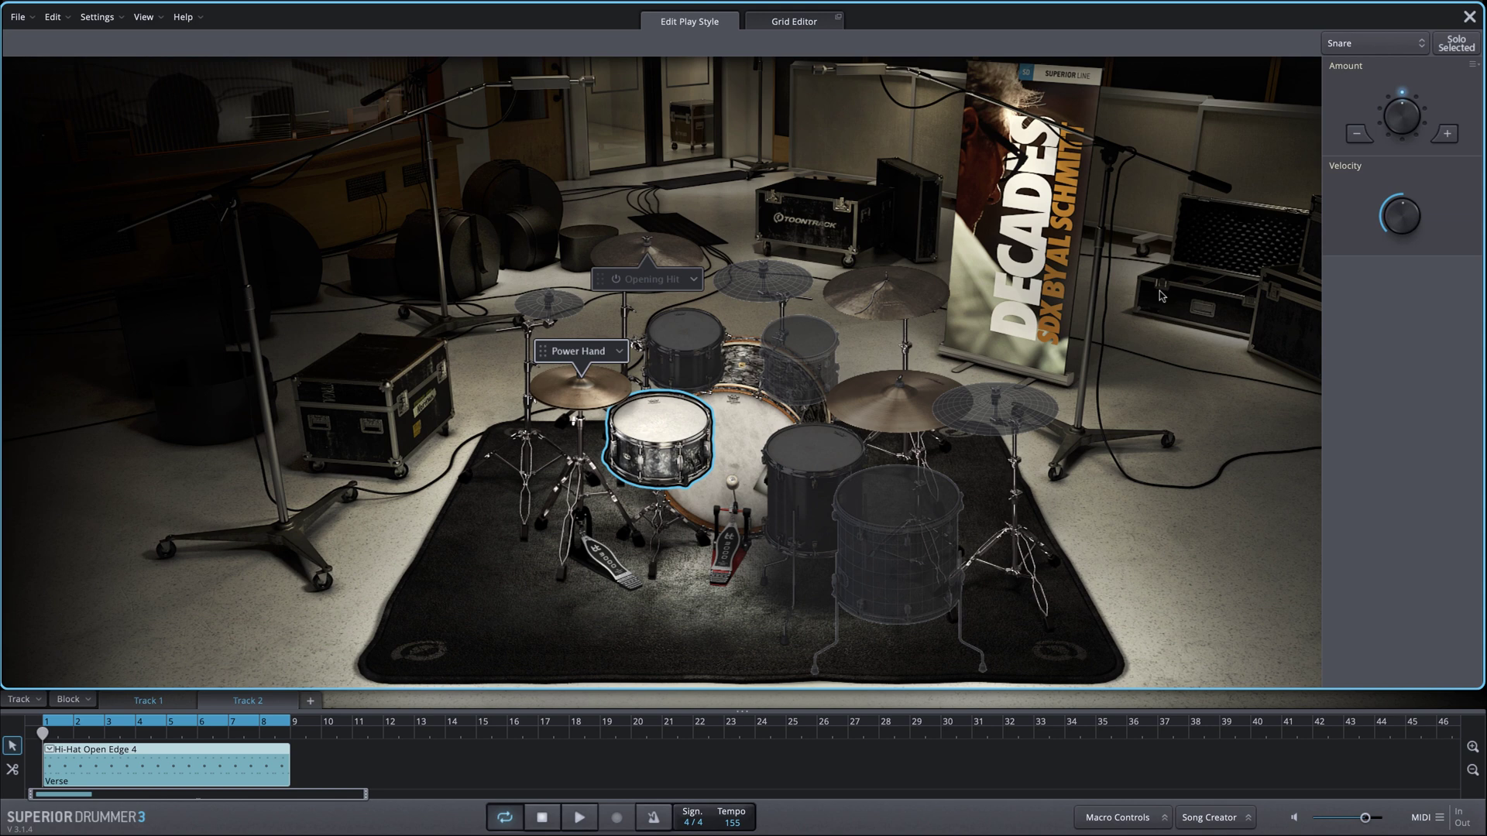
pyautogui.rightClick(670, 417)
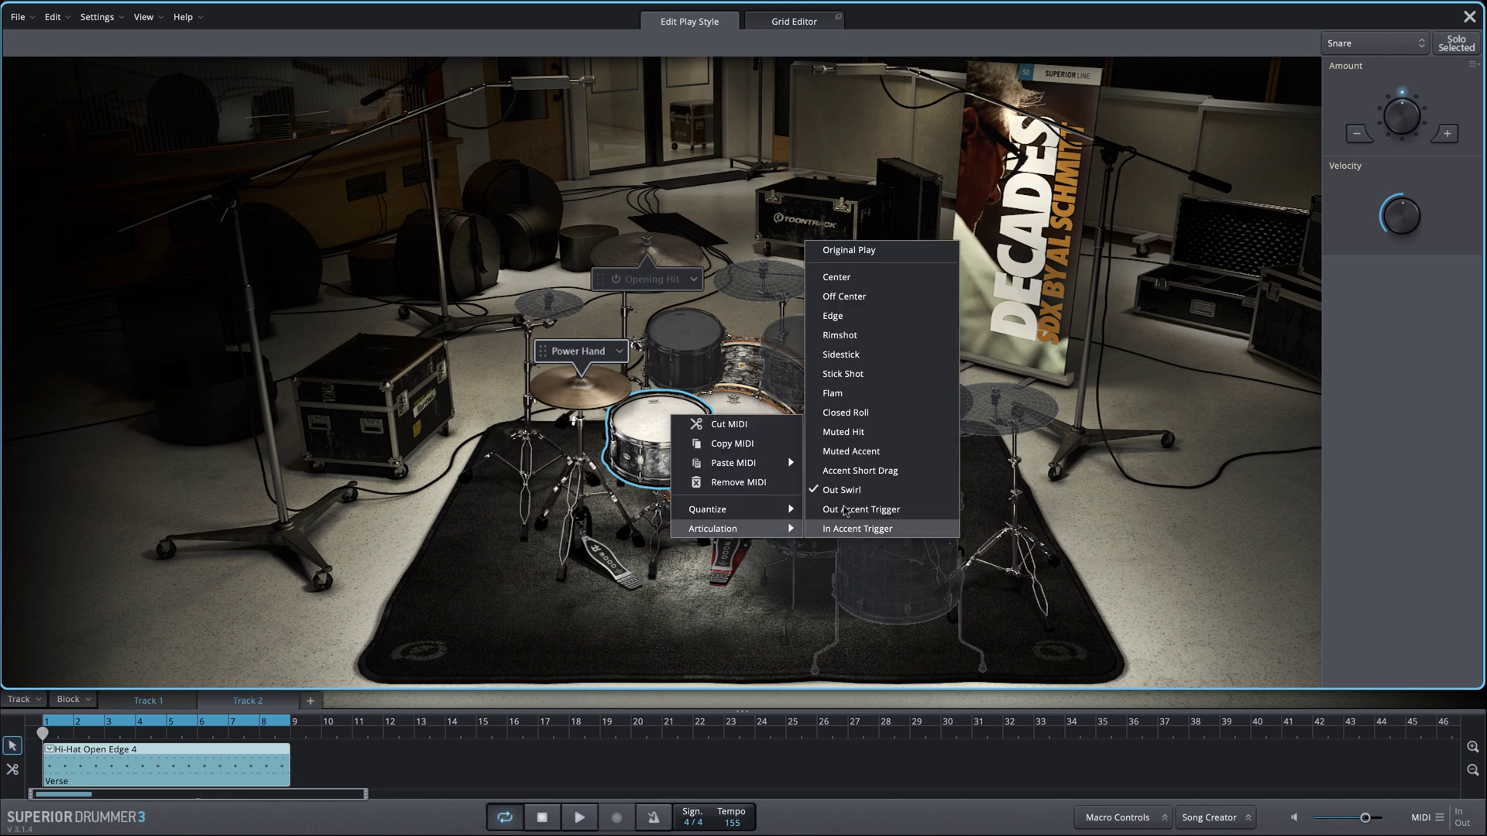
pyautogui.press('Escape')
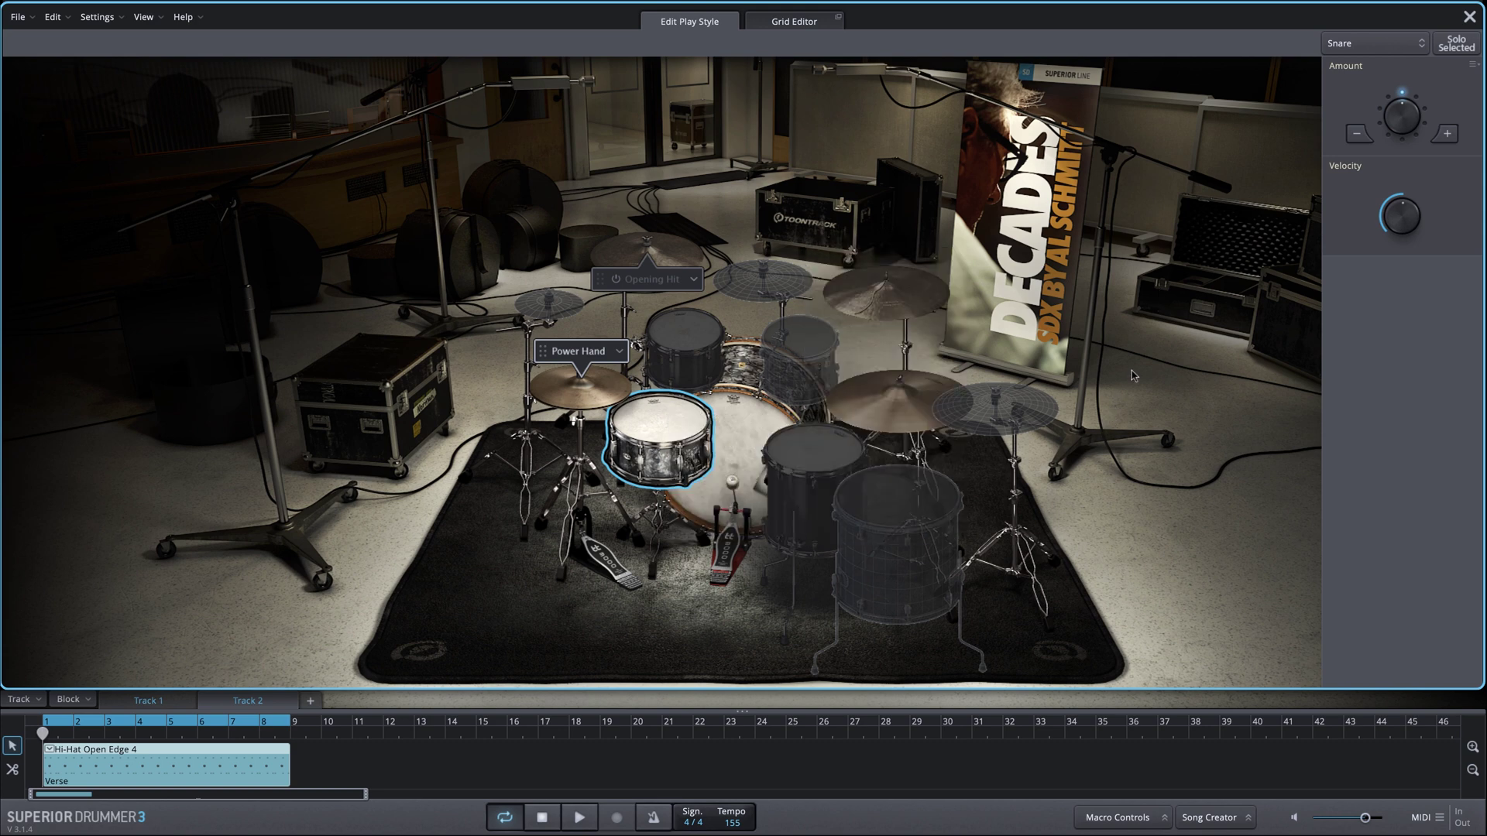